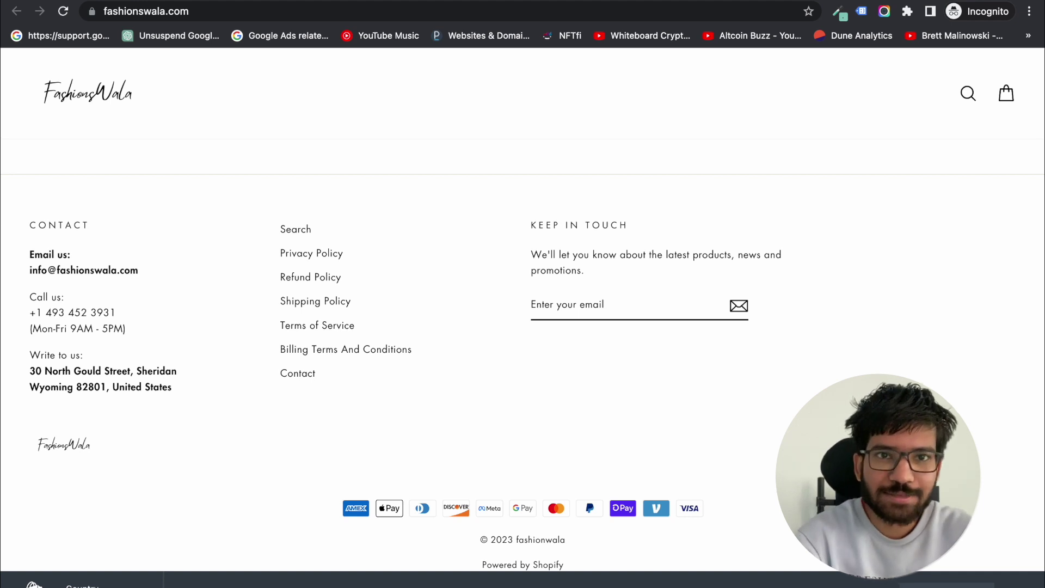
- Open a fresh blank incognito tab from the FashionsWala storefront
{"action": "key", "text": "super+t"}
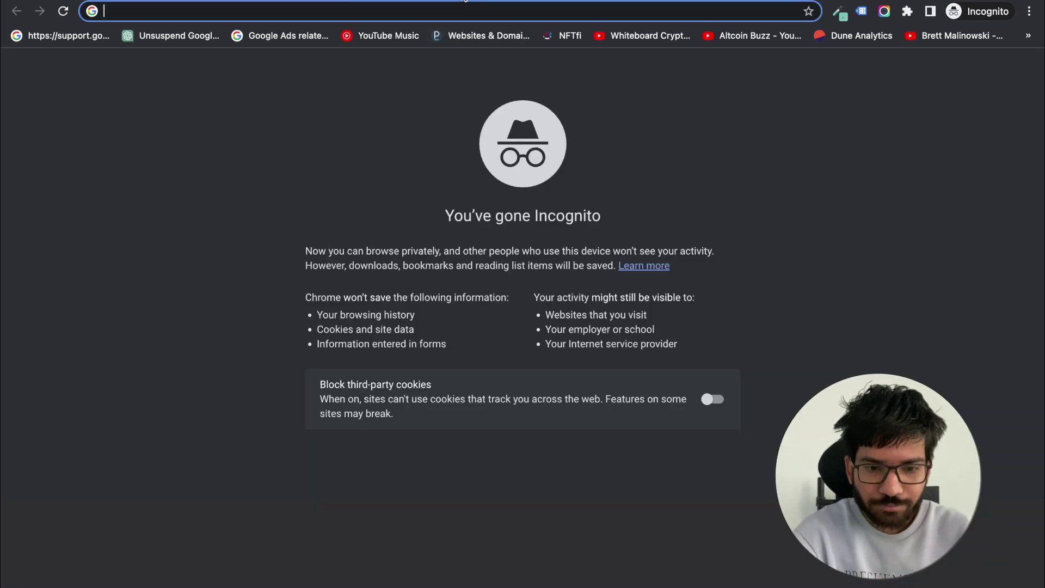
- Go to merchants.google.com and start the free Merchant Center sign-up
{"action": "type", "text": "mer"}
{"action": "left_click", "coordinate": [305, 42]}
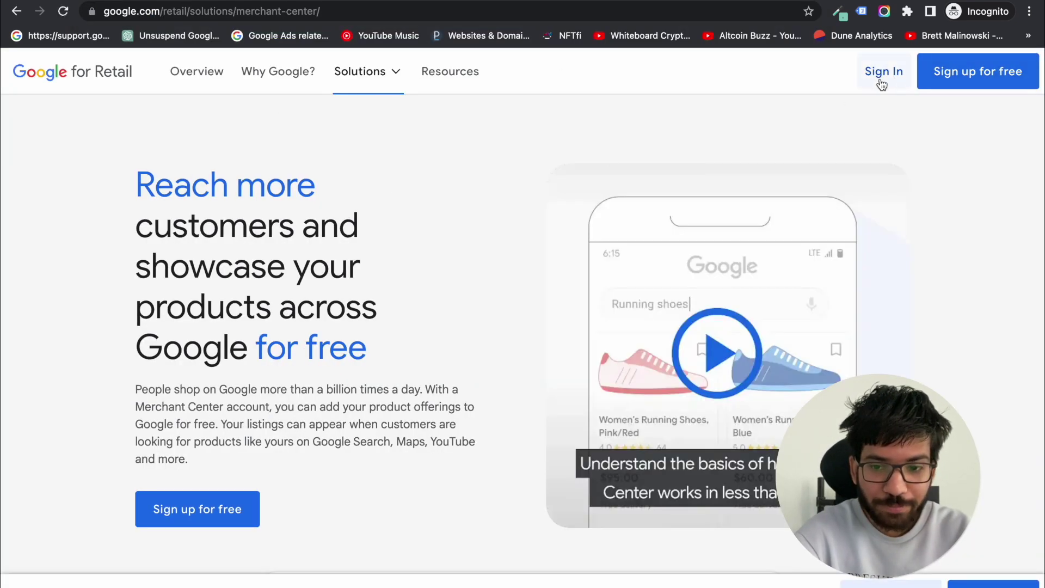
{"action": "left_click", "coordinate": [948, 71]}
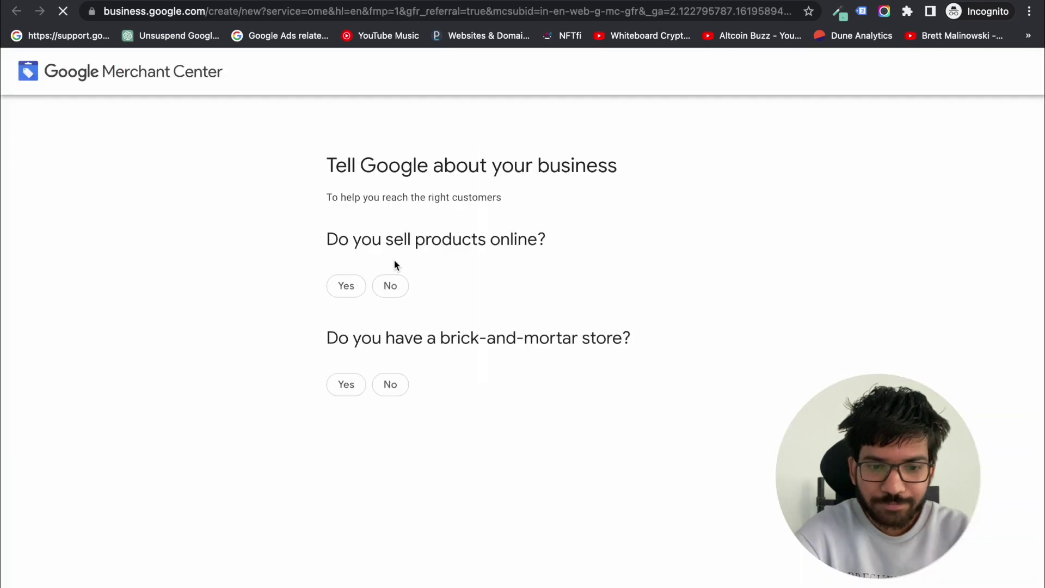
{"action": "left_click_drag", "start_coordinate": [329, 242], "coordinate": [518, 246]}
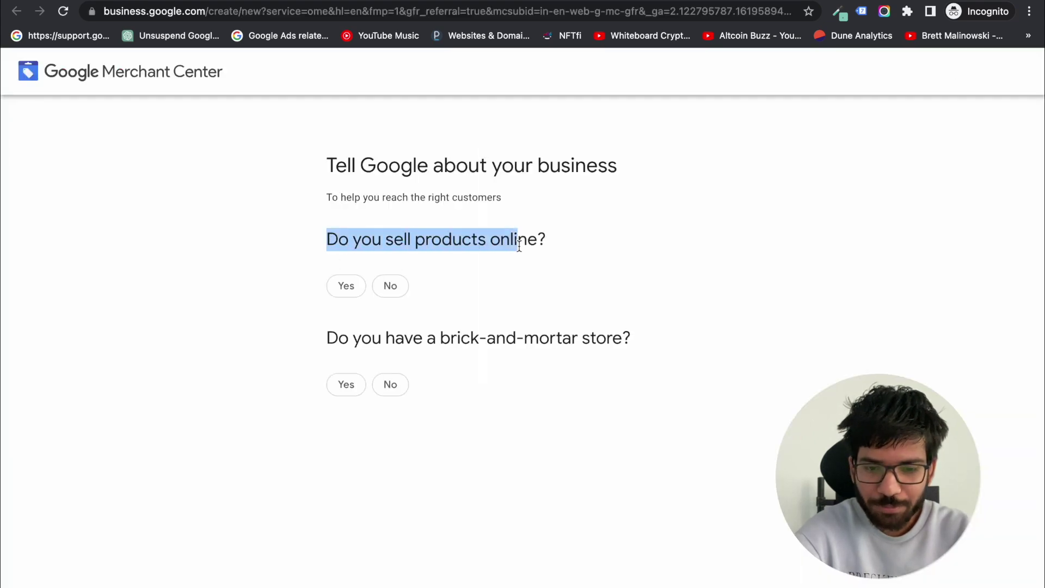
{"action": "left_click", "coordinate": [343, 287]}
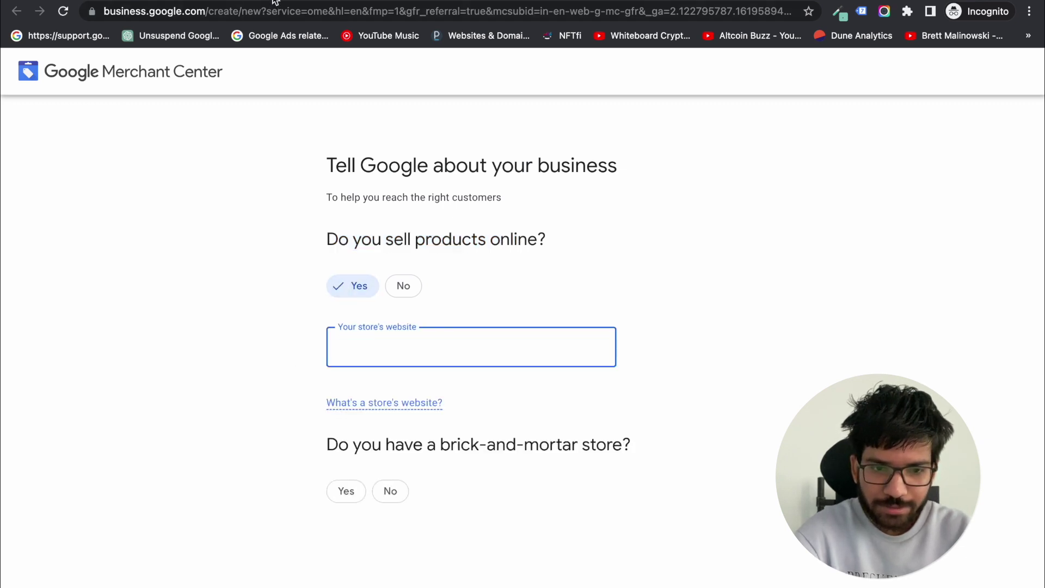
{"action": "left_click", "coordinate": [275, 1]}
{"action": "left_click", "coordinate": [211, 10]}
{"action": "right_click", "coordinate": [212, 10]}
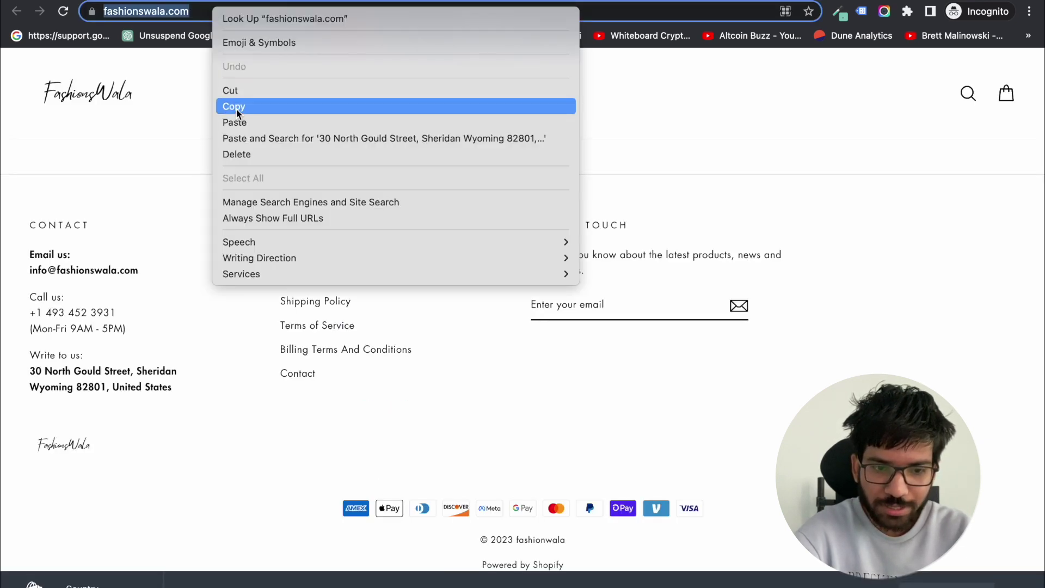
{"action": "left_click", "coordinate": [237, 107]}
{"action": "left_click", "coordinate": [587, 1]}
{"action": "key", "text": "ctrl+v"}
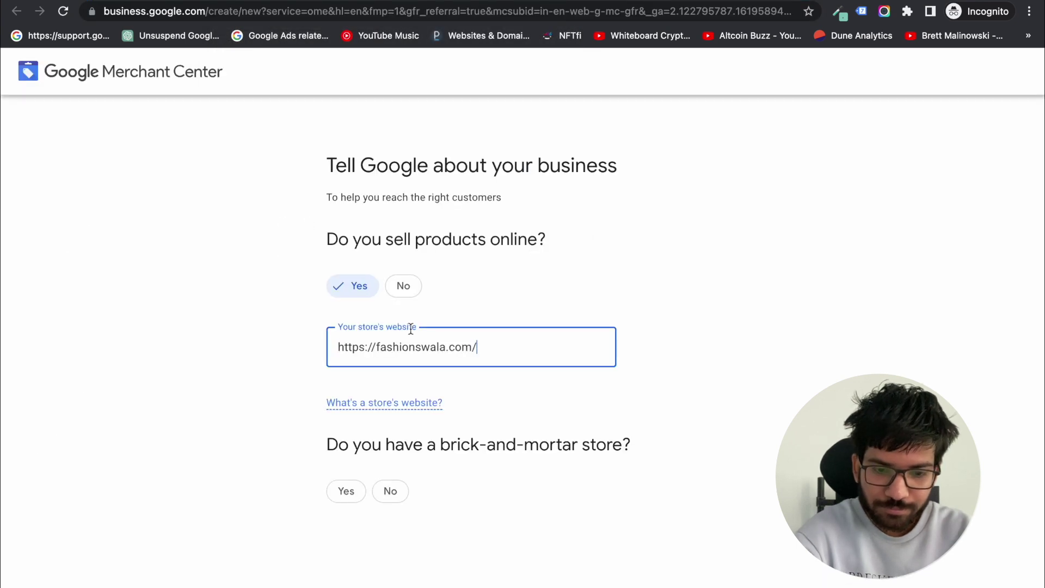
{"action": "left_click", "coordinate": [346, 492]}
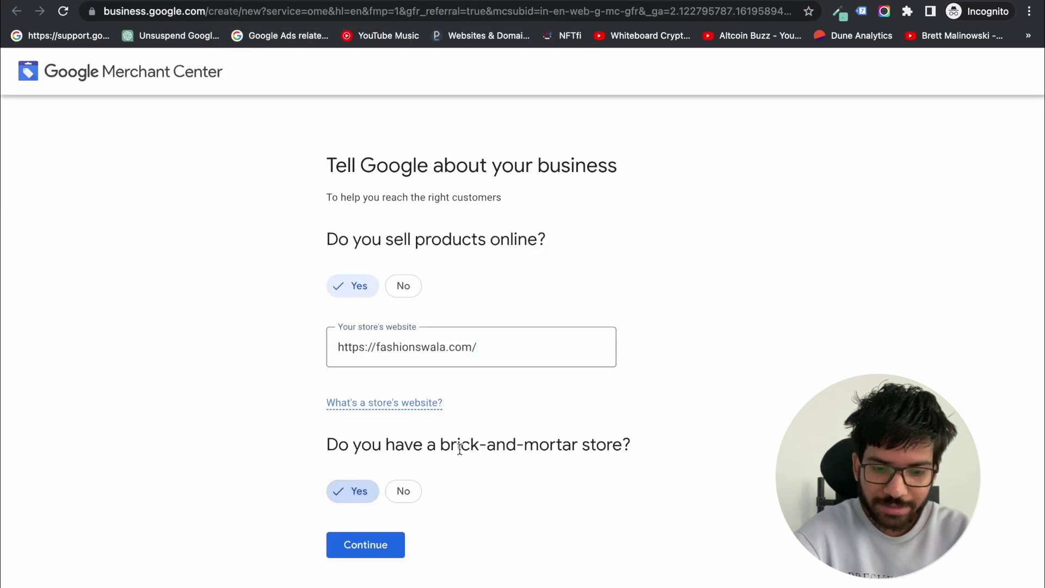
{"action": "left_click", "coordinate": [397, 544]}
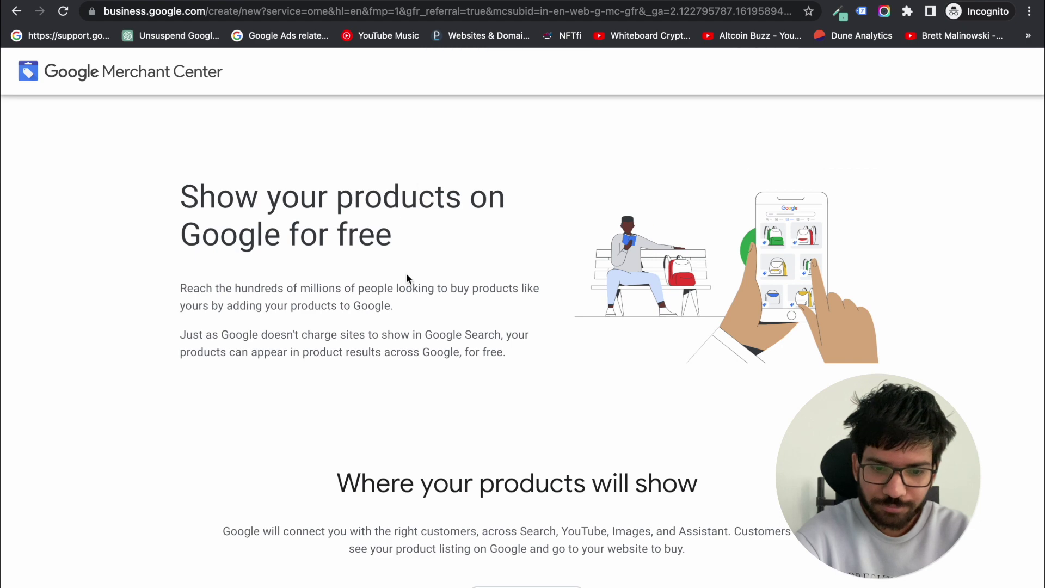
{"action": "scroll", "coordinate": [406, 272], "scroll_direction": "down", "scroll_amount": 10}
{"action": "left_click", "coordinate": [362, 555]}
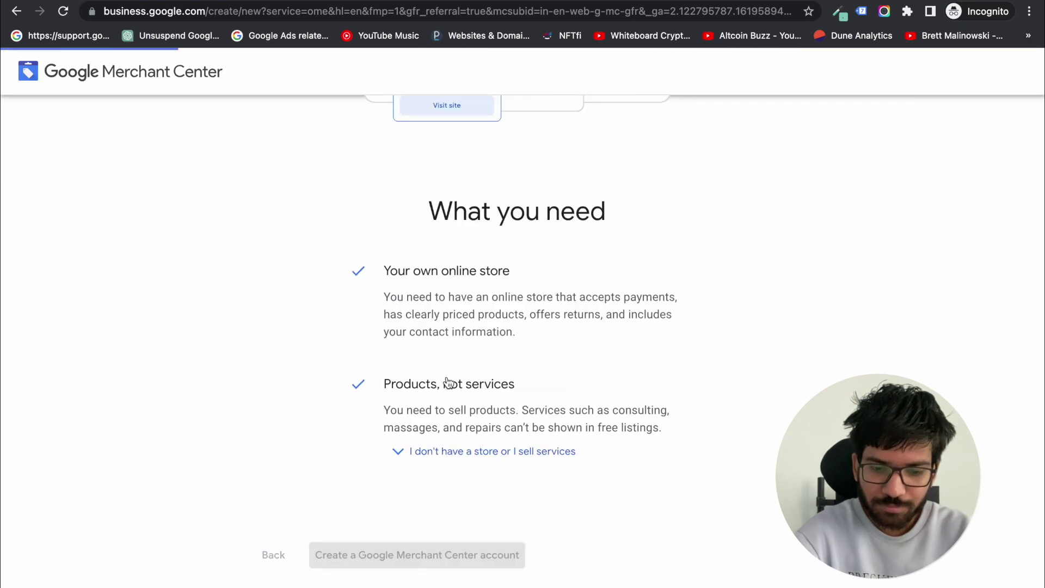
- Cut the store name 'fashionswala' out of the store's web address to use as business name
{"action": "left_click", "coordinate": [454, 1]}
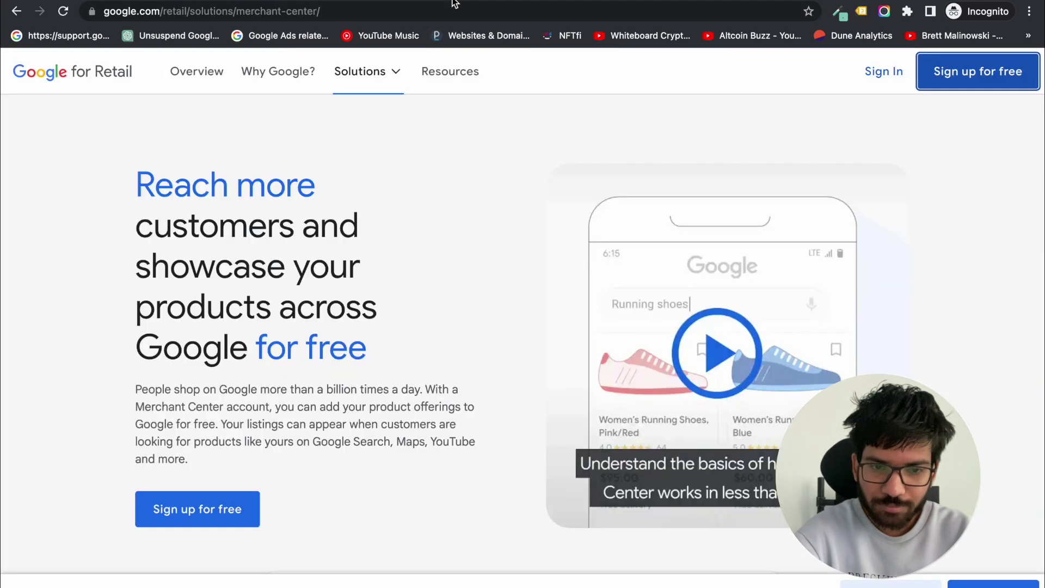
{"action": "left_click", "coordinate": [221, 3]}
{"action": "left_click", "coordinate": [167, 6]}
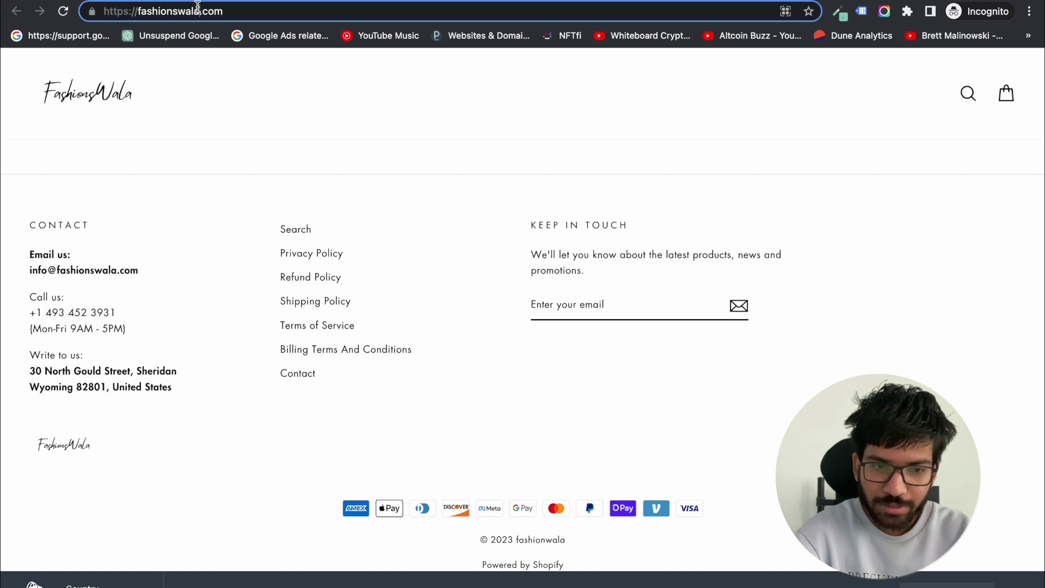
{"action": "left_click_drag", "start_coordinate": [200, 8], "coordinate": [153, 8]}
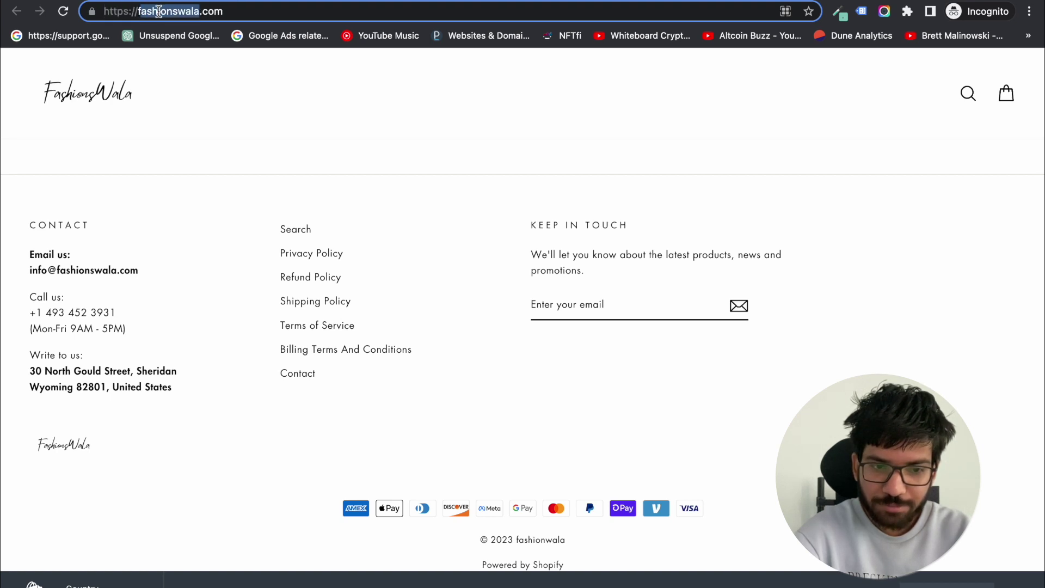
{"action": "right_click", "coordinate": [159, 11]}
{"action": "left_click", "coordinate": [190, 93]}
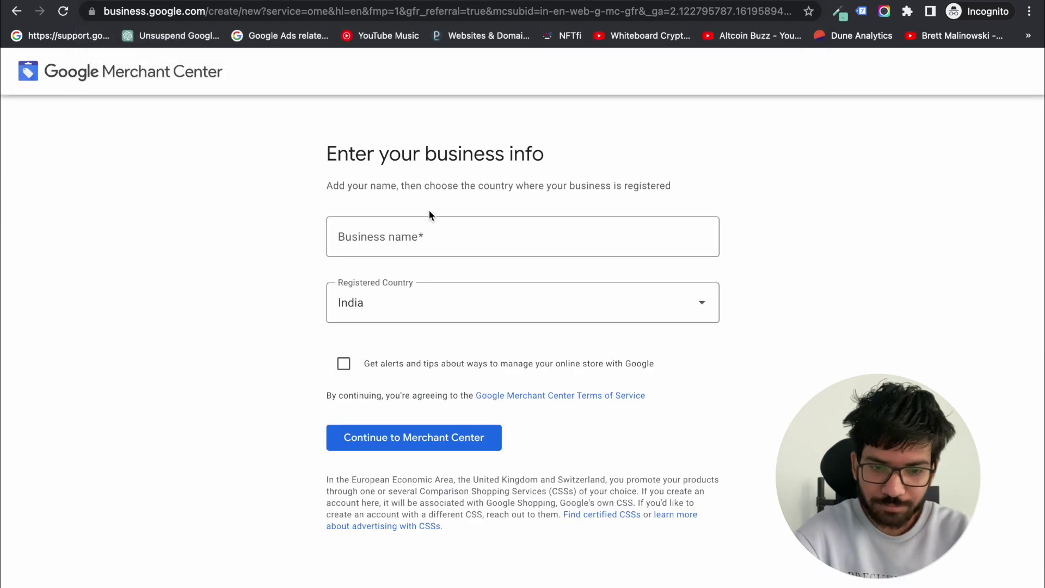
{"action": "left_click", "coordinate": [395, 230]}
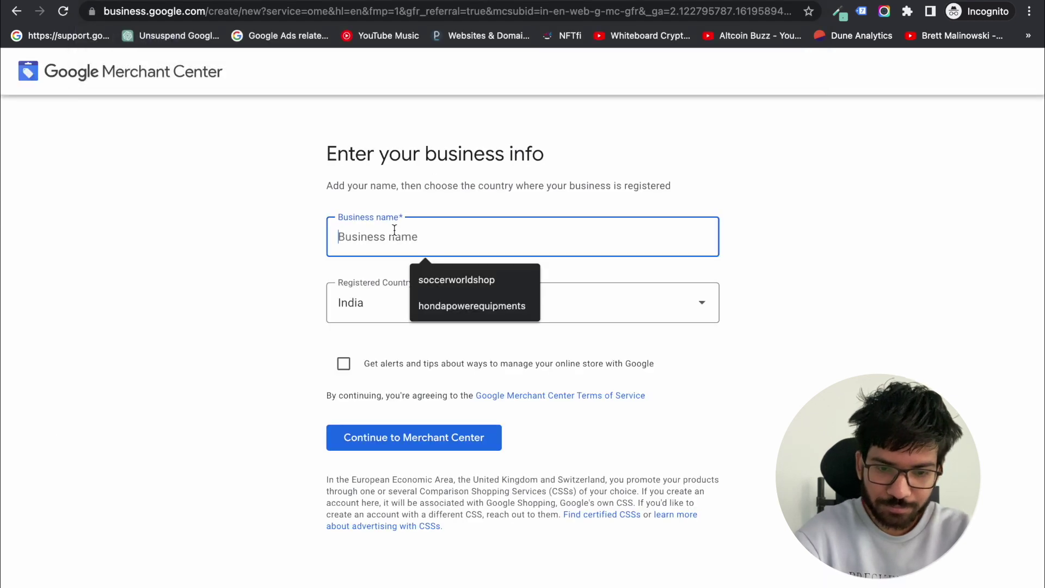
- Enter business name 'fashionswala', correct the country to United States, opt in to alerts, and submit
{"action": "type", "text": "f"}
{"action": "key", "text": "super+v"}
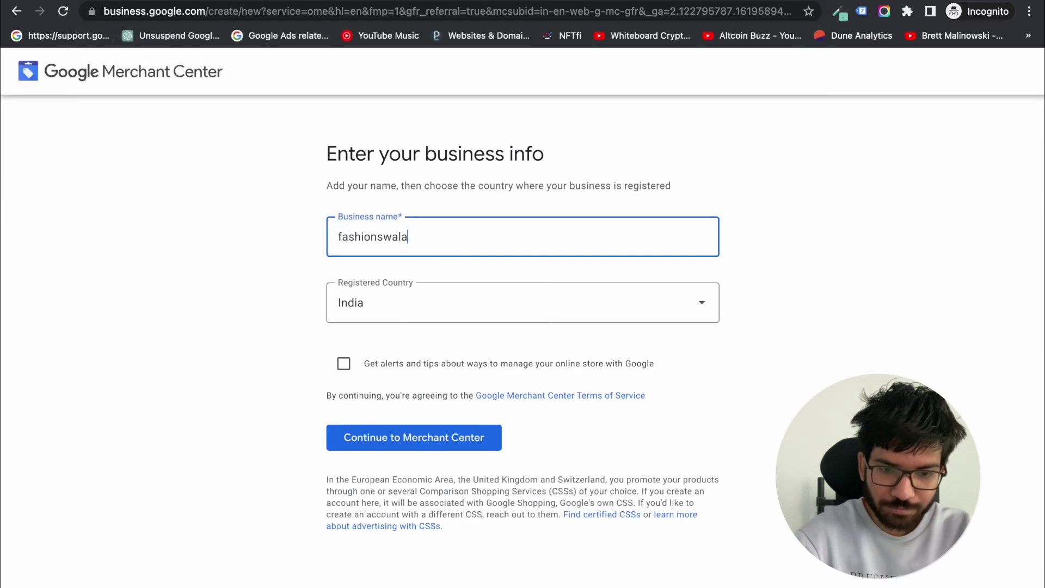
{"action": "left_click", "coordinate": [415, 305]}
{"action": "scroll", "coordinate": [419, 405], "scroll_direction": "down", "scroll_amount": 4}
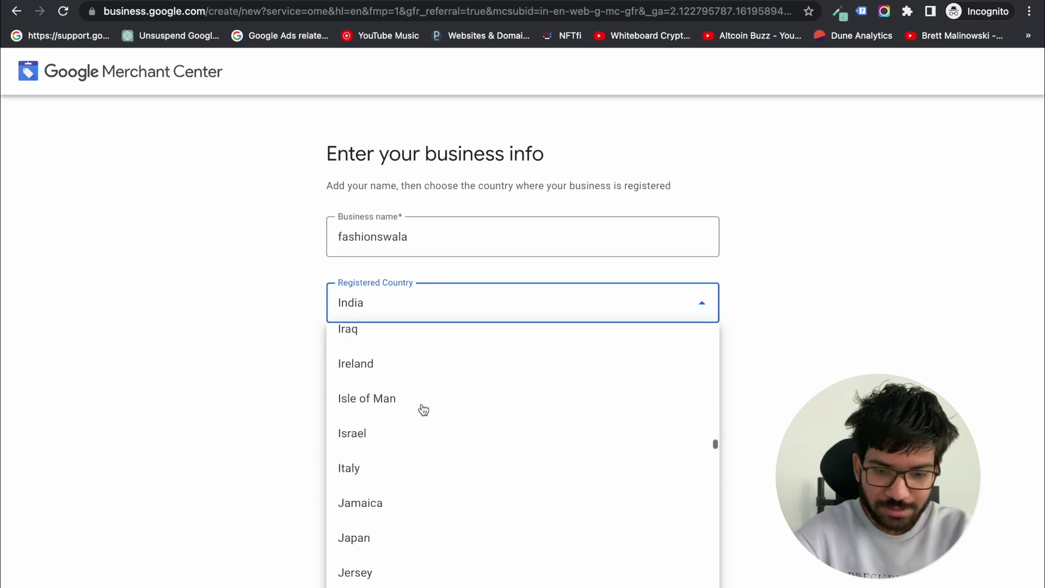
{"action": "scroll", "coordinate": [424, 410], "scroll_direction": "down", "scroll_amount": 20}
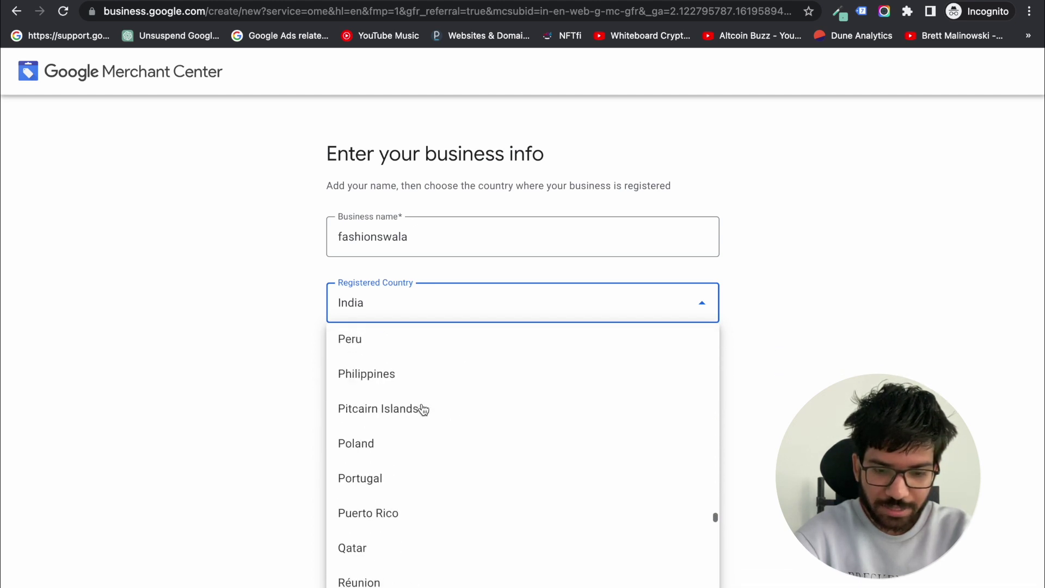
{"action": "scroll", "coordinate": [423, 410], "scroll_direction": "down", "scroll_amount": 20}
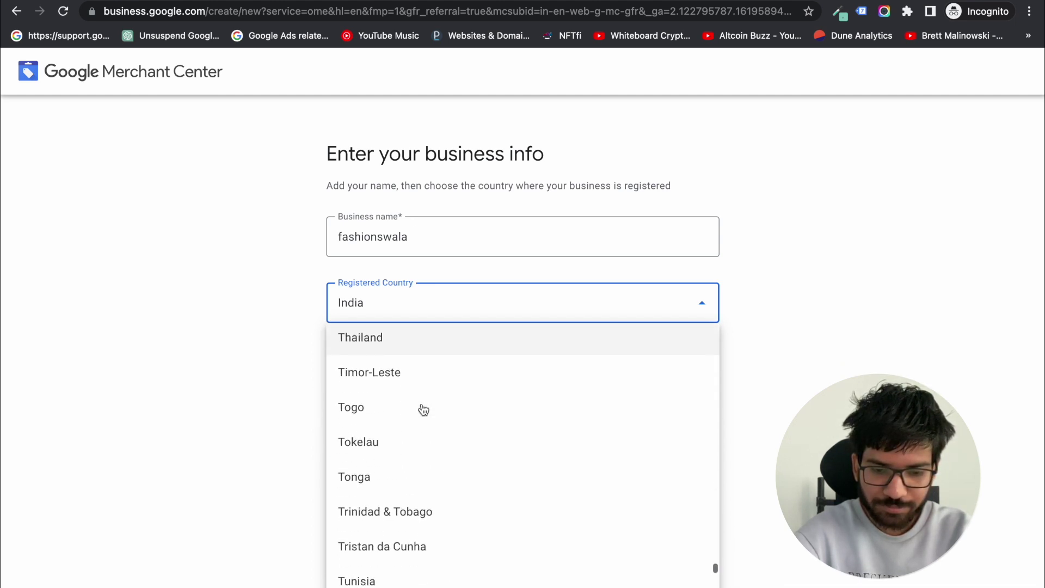
{"action": "scroll", "coordinate": [423, 410], "scroll_direction": "down", "scroll_amount": 6}
{"action": "left_click", "coordinate": [423, 477]}
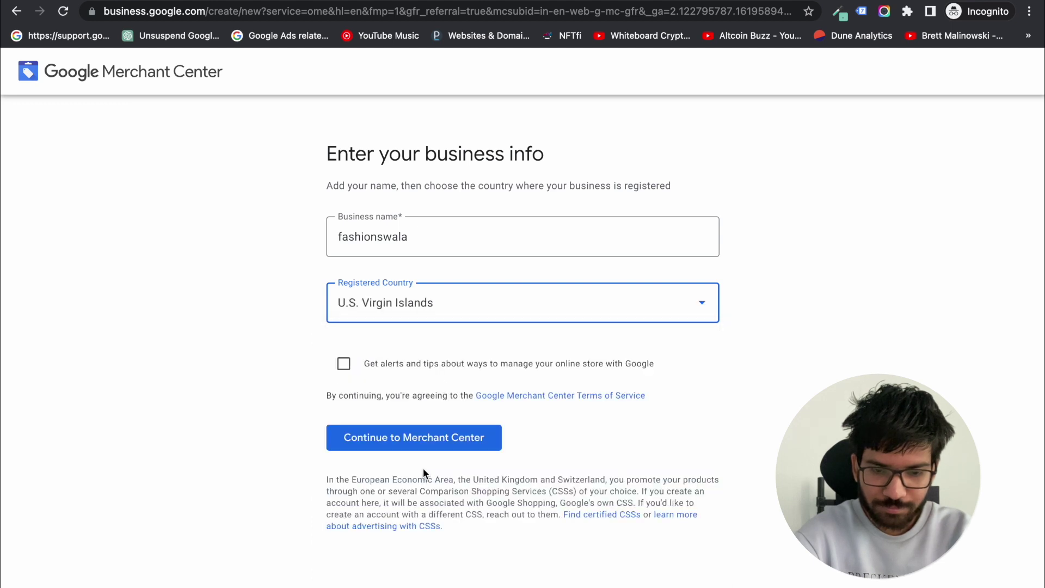
{"action": "left_click", "coordinate": [464, 304]}
{"action": "scroll", "coordinate": [463, 449], "scroll_direction": "down", "scroll_amount": 2}
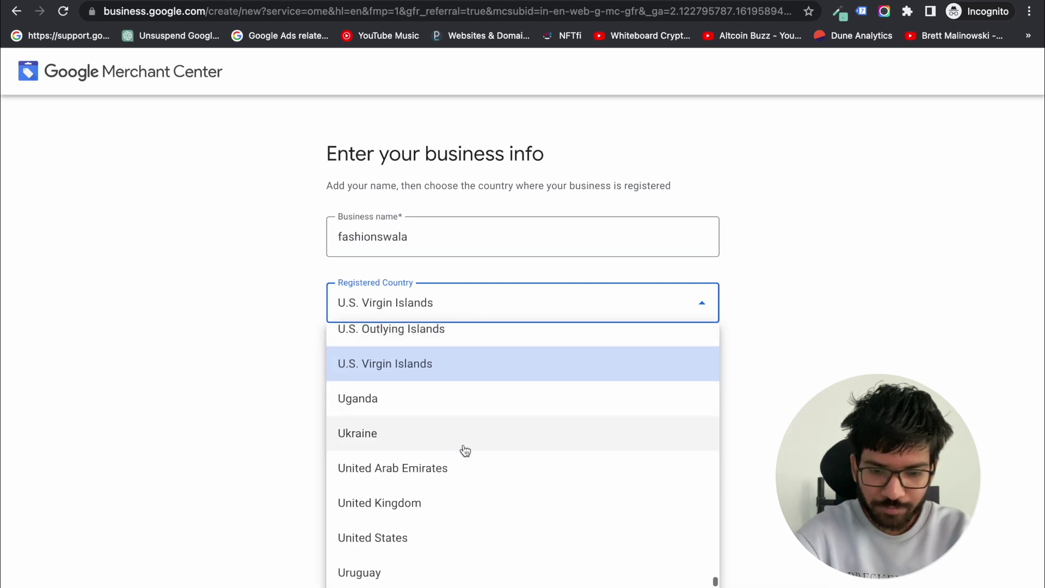
{"action": "left_click", "coordinate": [399, 532]}
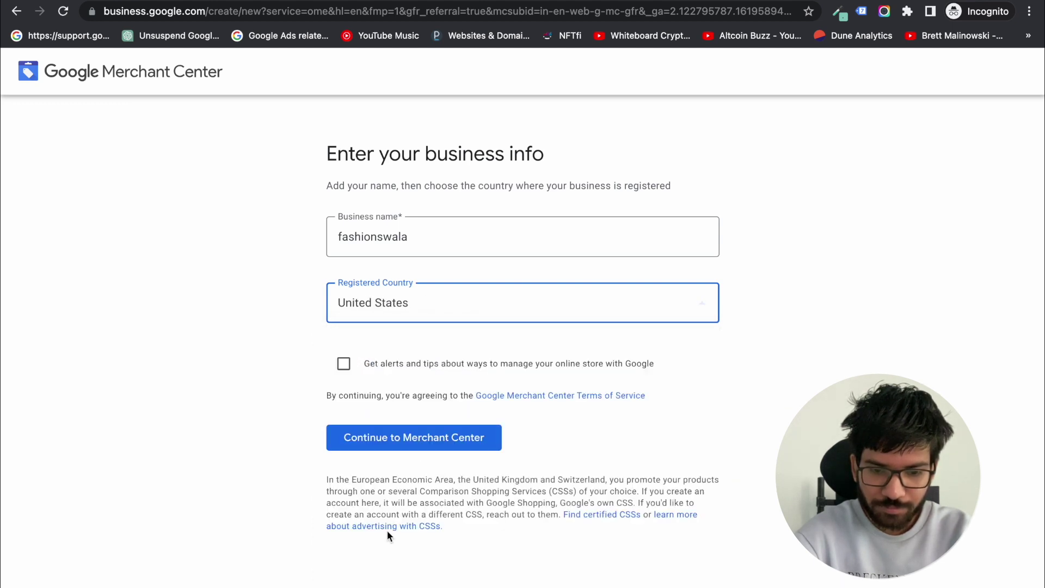
{"action": "left_click", "coordinate": [342, 369]}
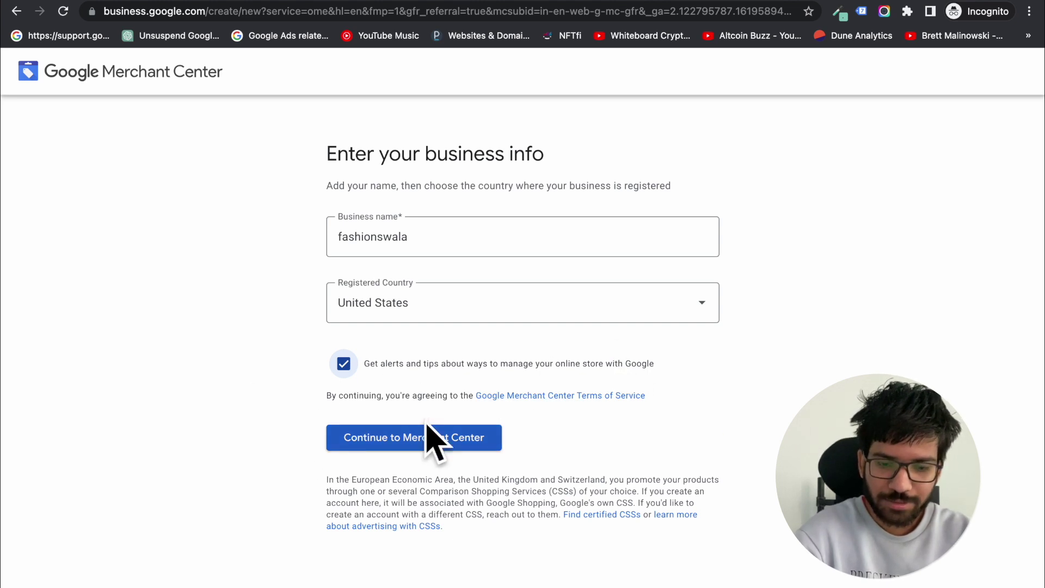
{"action": "left_click", "coordinate": [376, 446]}
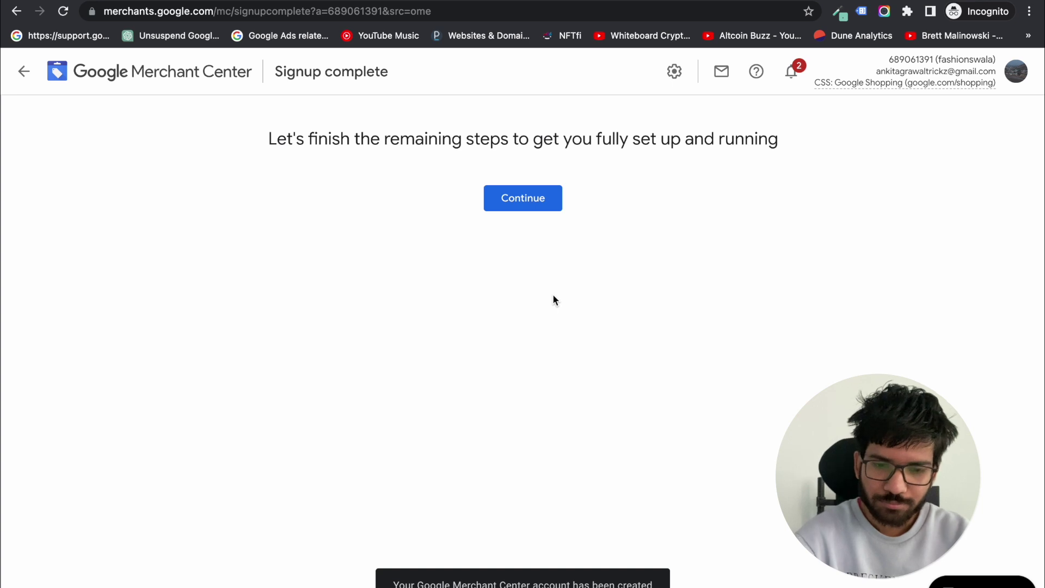
- Continue past Signup complete and open the Add business details address form
{"action": "left_click", "coordinate": [535, 200]}
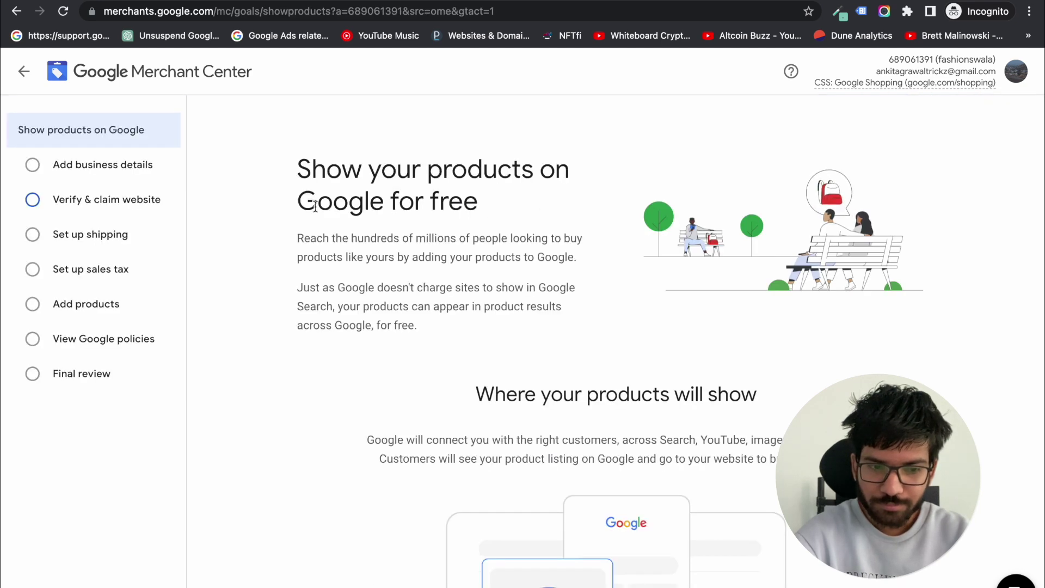
{"action": "left_click", "coordinate": [111, 170]}
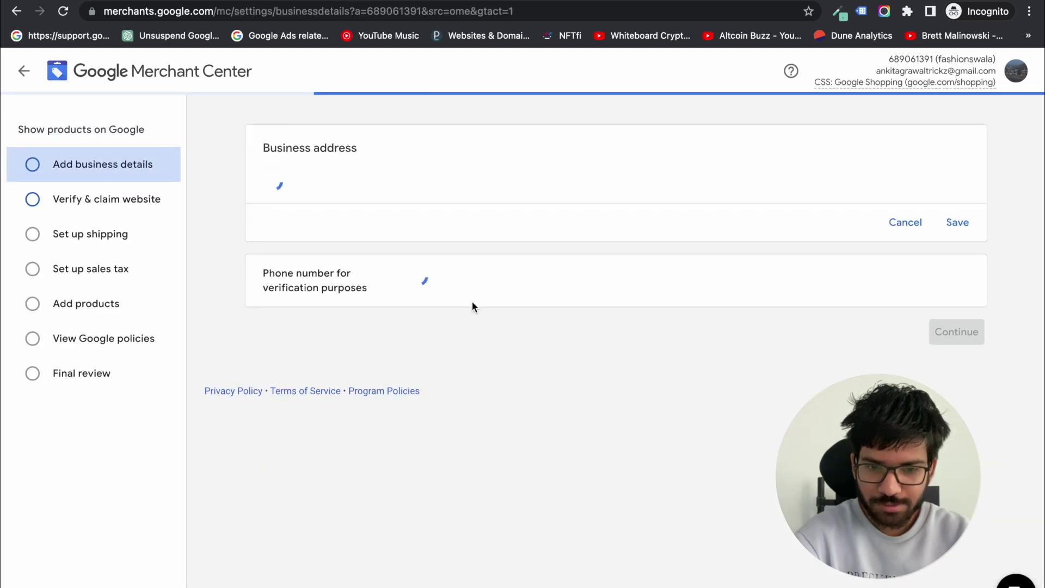
{"action": "scroll", "coordinate": [506, 308], "scroll_direction": "down", "scroll_amount": 3}
{"action": "scroll", "coordinate": [534, 216], "scroll_direction": "up", "scroll_amount": 3}
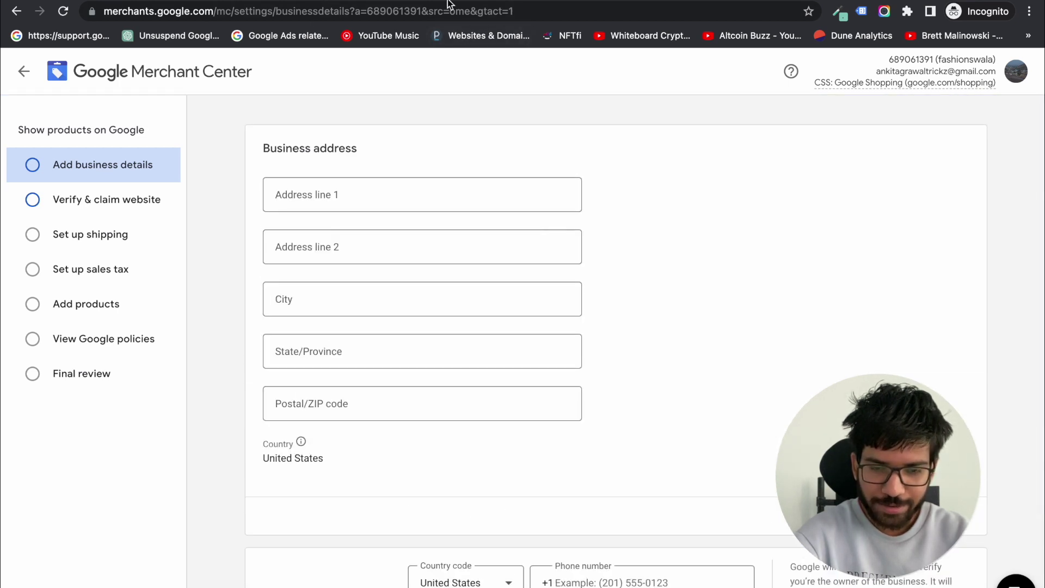
- Paste the full store address copied from the footer into Address line 1
{"action": "key", "text": "ctrl+Tab"}
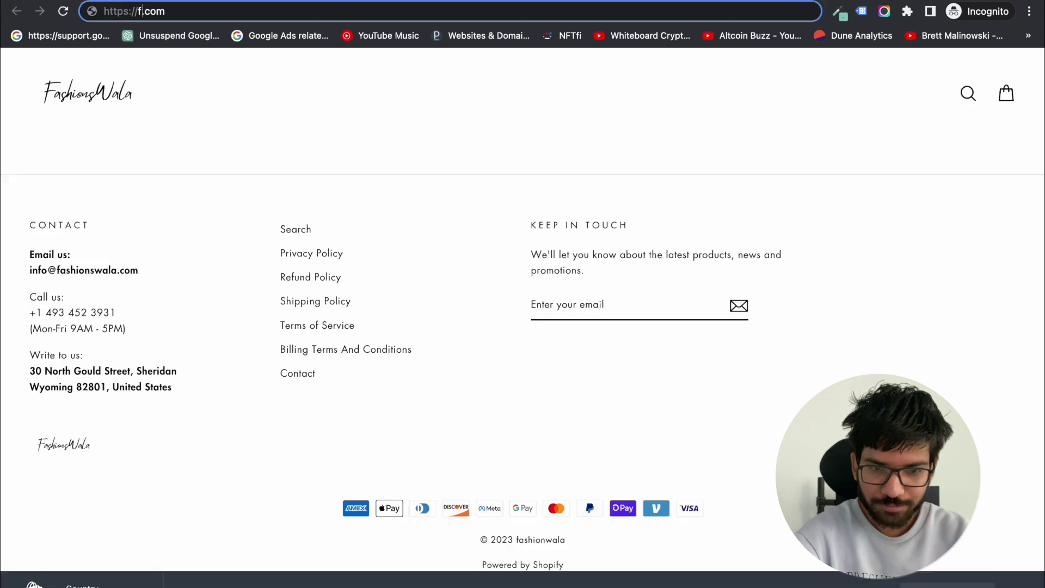
{"action": "left_click_drag", "start_coordinate": [31, 364], "coordinate": [159, 384]}
{"action": "right_click", "coordinate": [151, 385]}
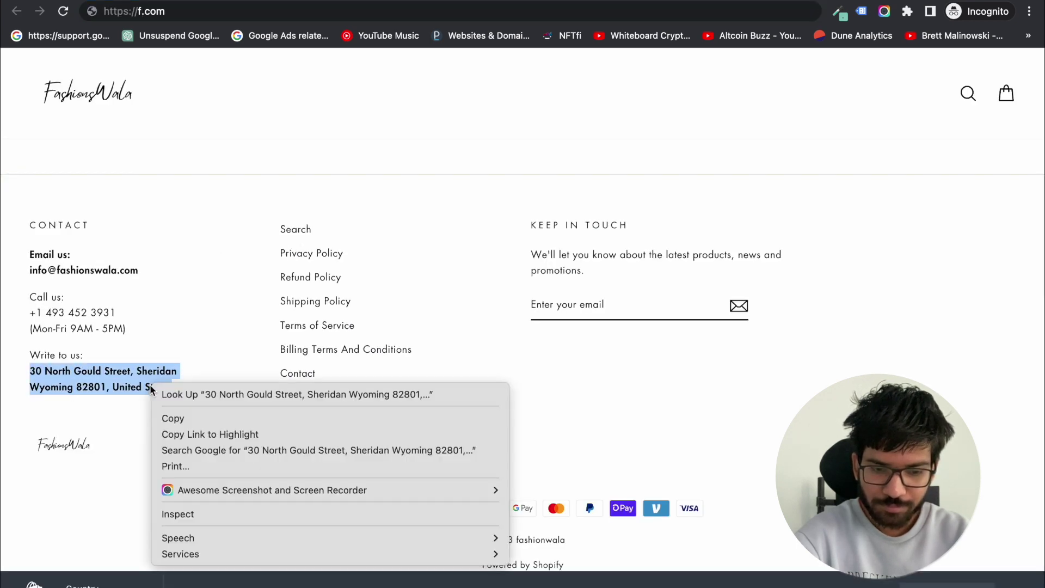
{"action": "left_click", "coordinate": [174, 416]}
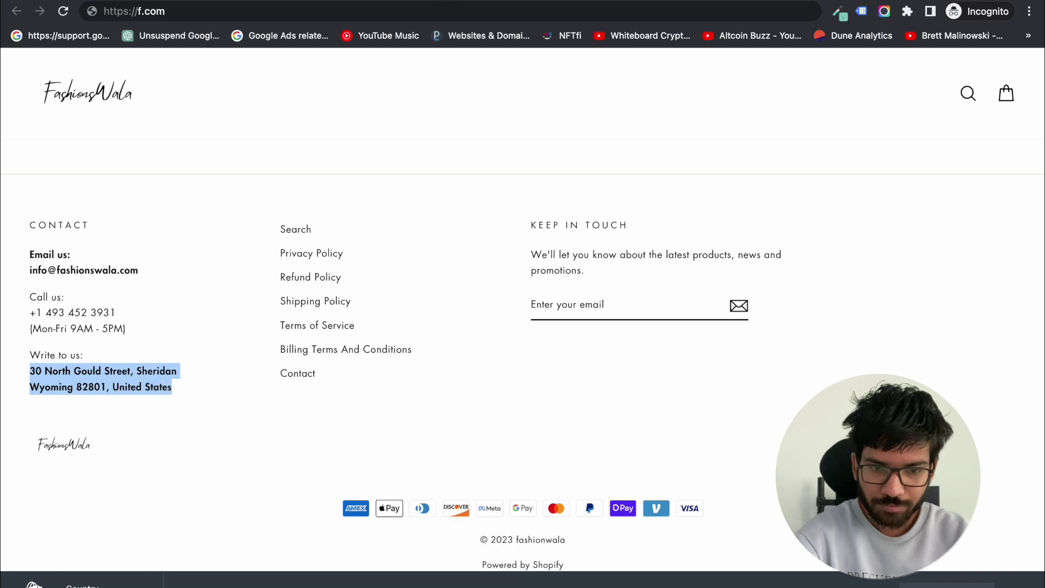
{"action": "key", "text": "ctrl+shift+Tab"}
{"action": "left_click", "coordinate": [377, 196]}
{"action": "key", "text": "ctrl+v"}
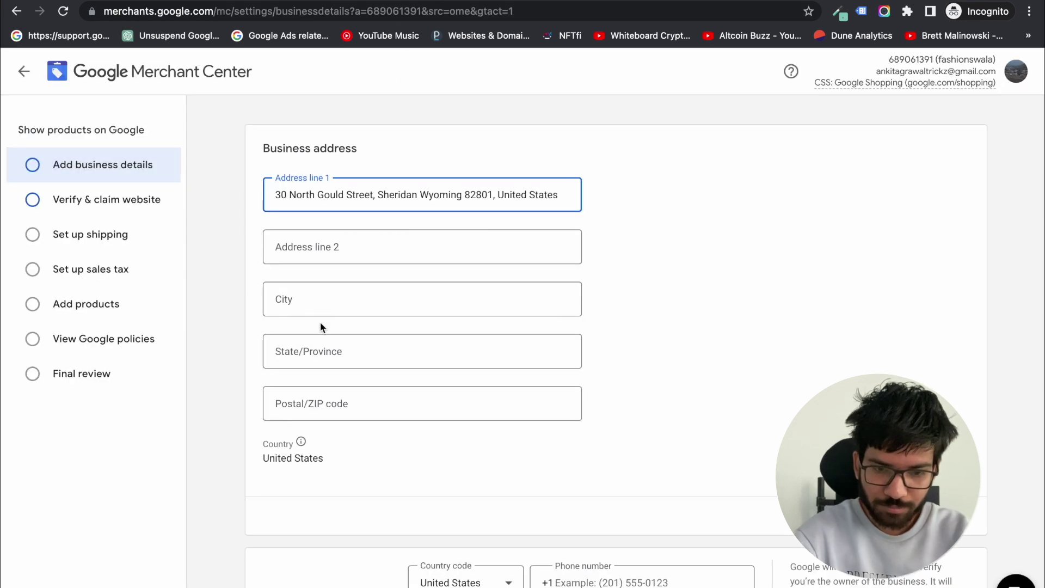
- Fill the City field with Sheridan, copied from the pasted address
{"action": "left_click", "coordinate": [327, 298]}
{"action": "left_click", "coordinate": [446, 194]}
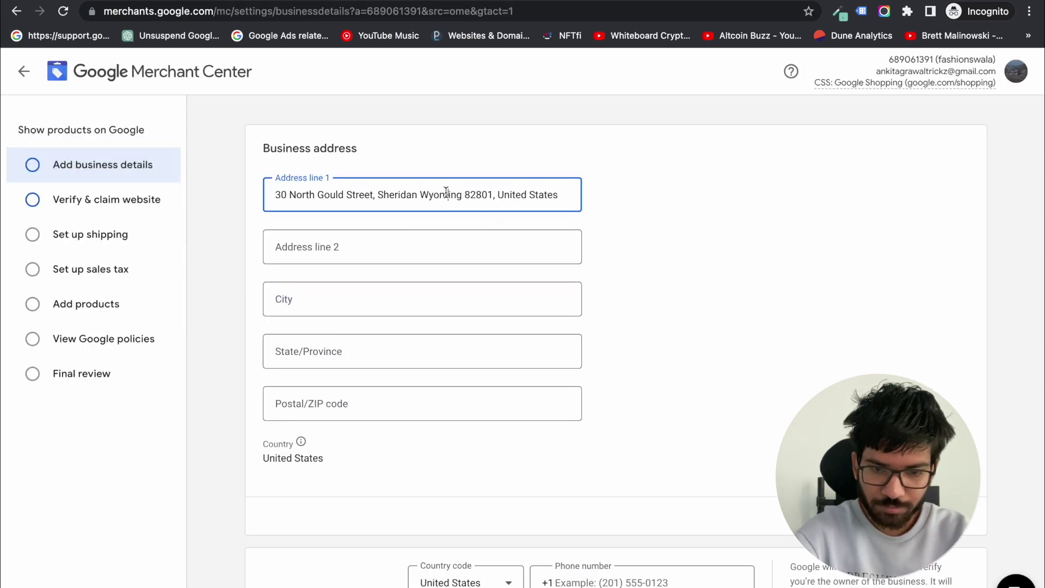
{"action": "left_click_drag", "start_coordinate": [421, 193], "coordinate": [384, 193]}
{"action": "right_click", "coordinate": [401, 197]}
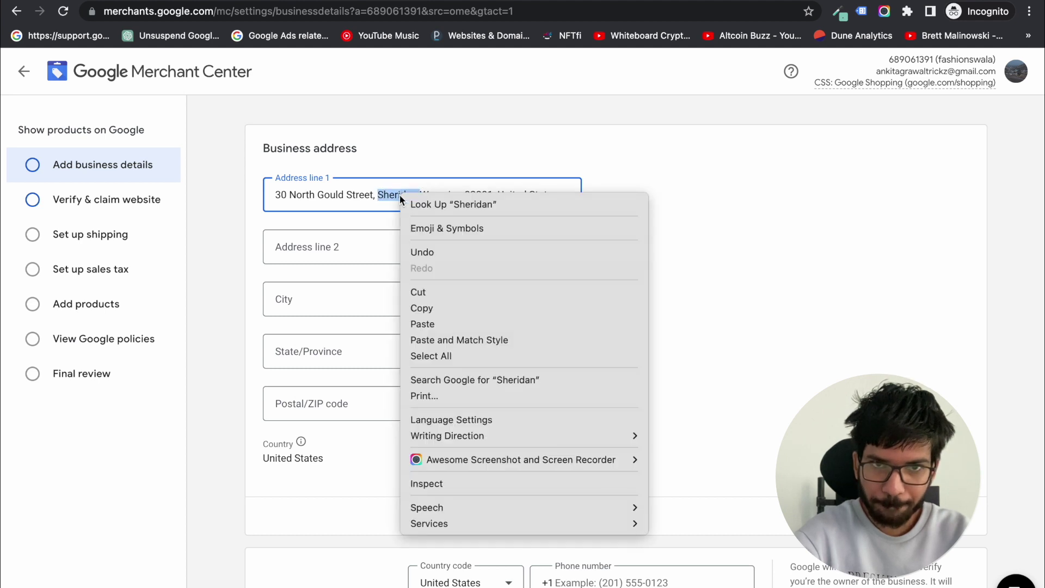
{"action": "left_click", "coordinate": [427, 309]}
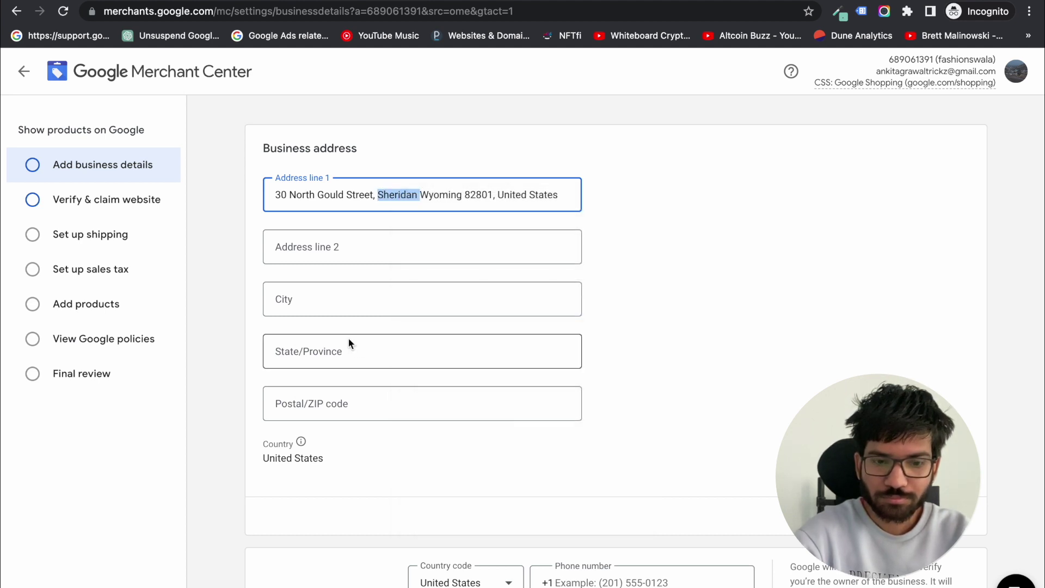
{"action": "left_click", "coordinate": [354, 303]}
{"action": "key", "text": "super+v"}
- Fill State/Province with Wyoming and Postal/ZIP code with 82801 from the pasted address
{"action": "left_click", "coordinate": [325, 339]}
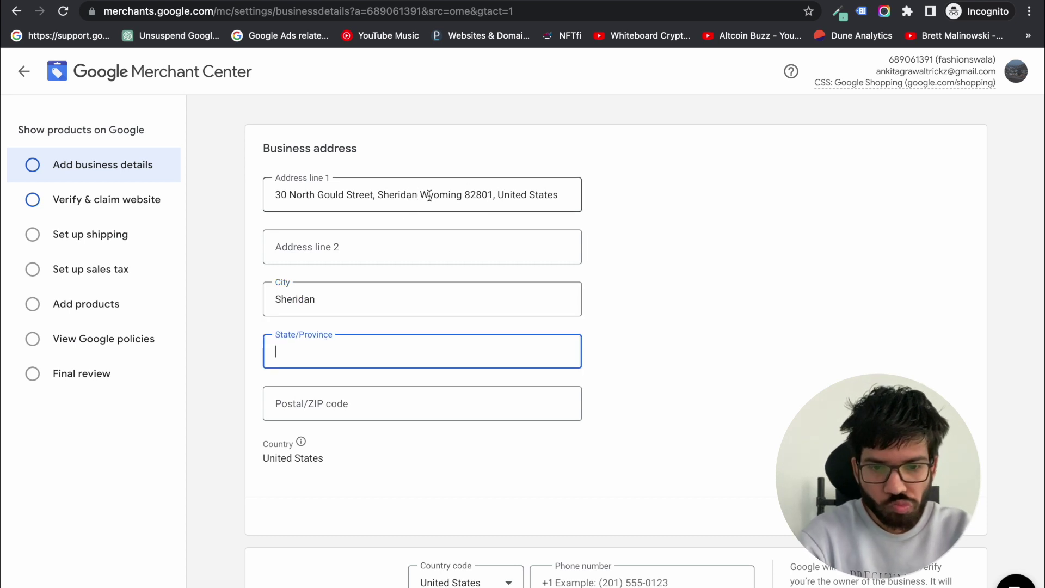
{"action": "left_click_drag", "start_coordinate": [420, 196], "coordinate": [457, 196]}
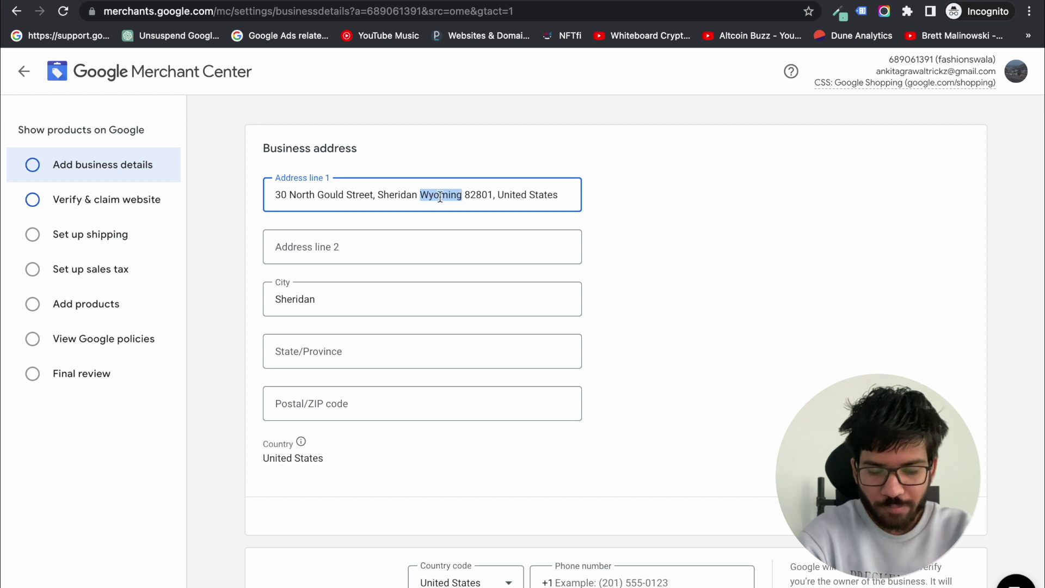
{"action": "right_click", "coordinate": [439, 194]}
{"action": "left_click", "coordinate": [465, 307]}
{"action": "left_click", "coordinate": [369, 337]}
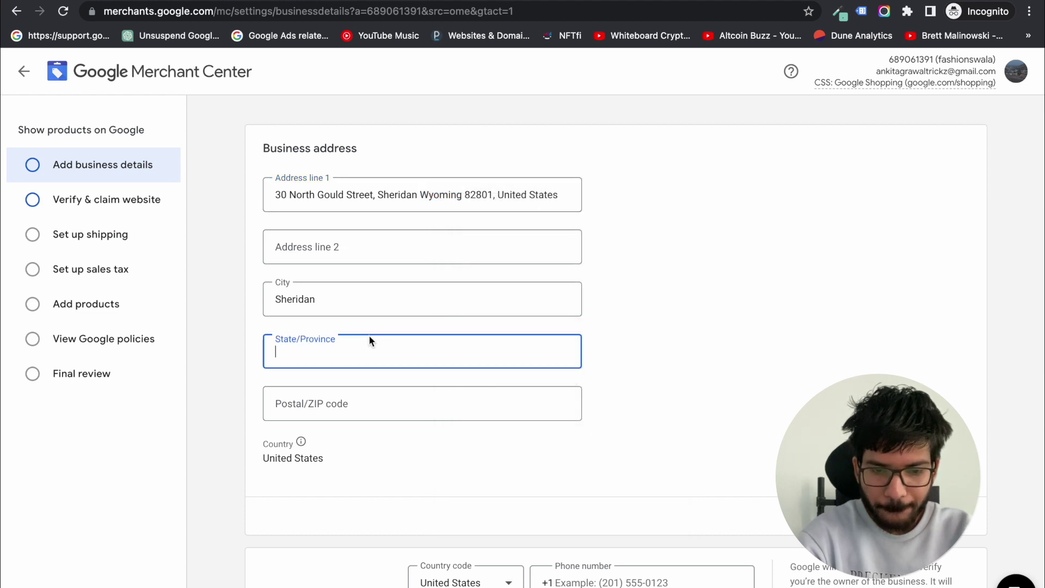
{"action": "key", "text": "ctrl+v"}
{"action": "key", "text": "Tab"}
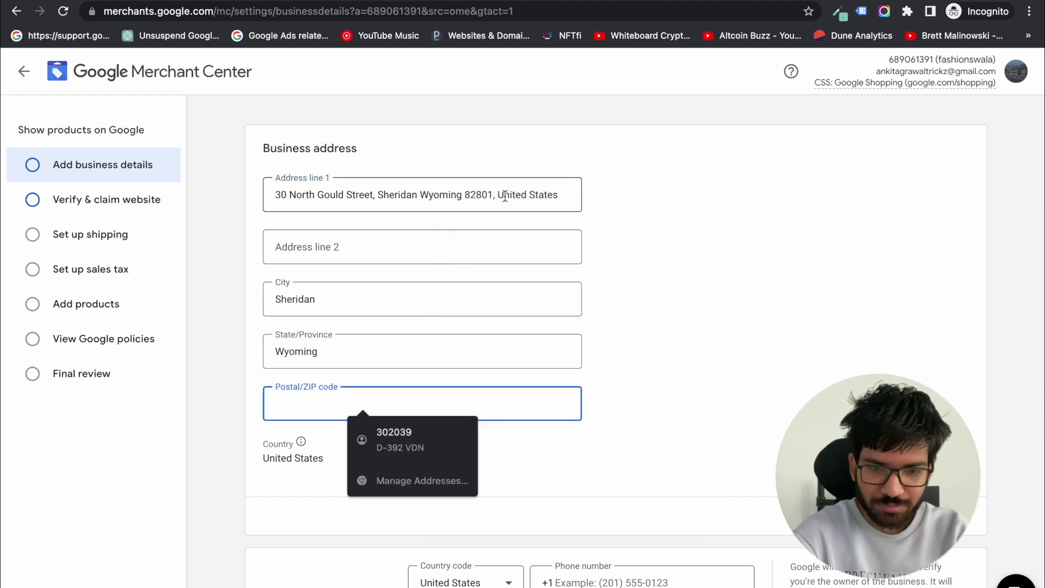
{"action": "left_click_drag", "start_coordinate": [493, 195], "coordinate": [469, 193]}
{"action": "right_click", "coordinate": [477, 194]}
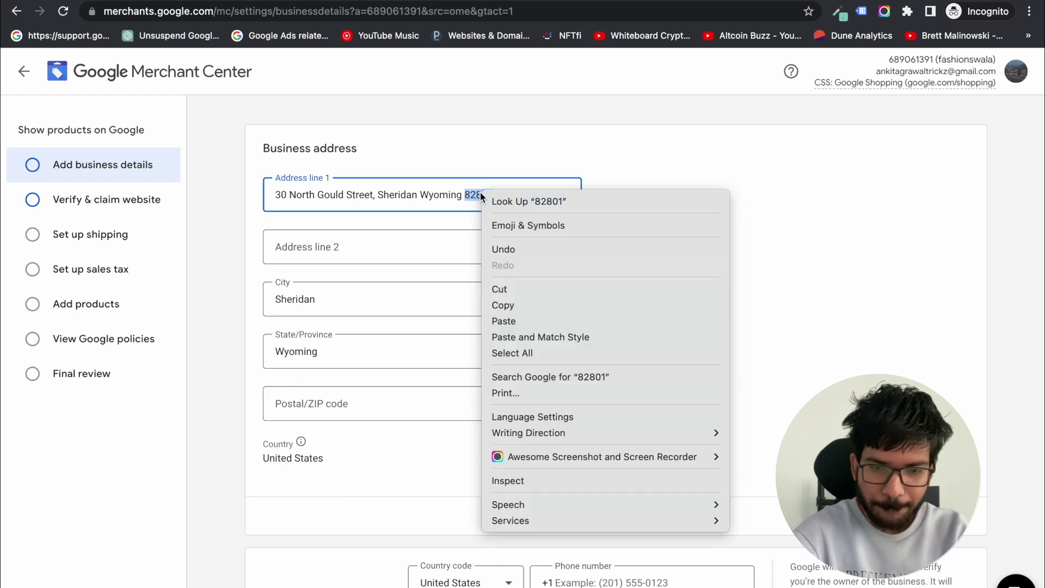
{"action": "left_click", "coordinate": [506, 308]}
{"action": "left_click", "coordinate": [366, 406]}
{"action": "key", "text": "ctrl+v"}
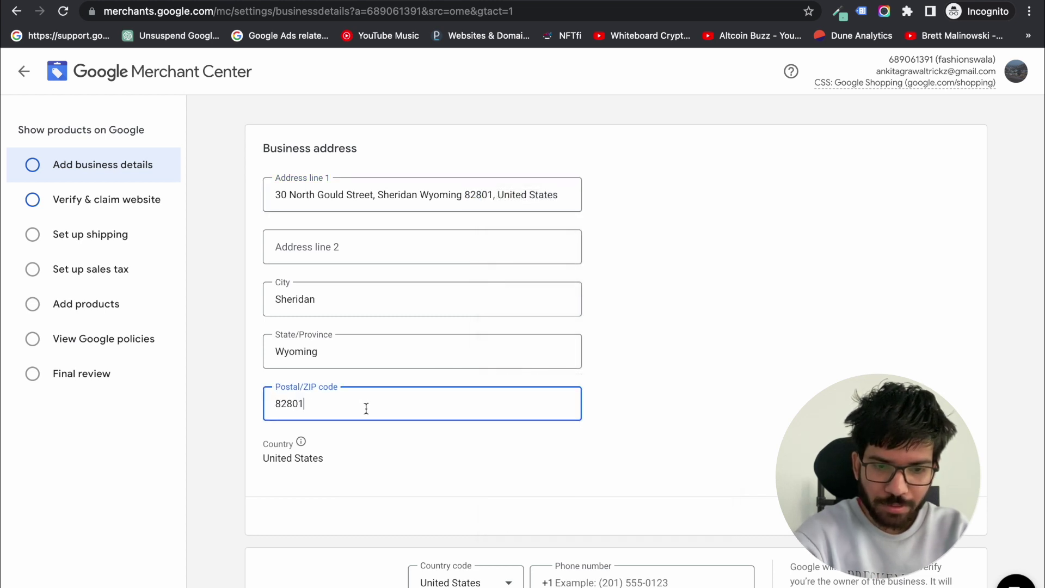
{"action": "left_click_drag", "start_coordinate": [495, 195], "coordinate": [418, 199]}
{"action": "key", "text": "BackSpace"}
{"action": "key", "text": "BackSpace"}
{"action": "key", "text": "BackSpace"}
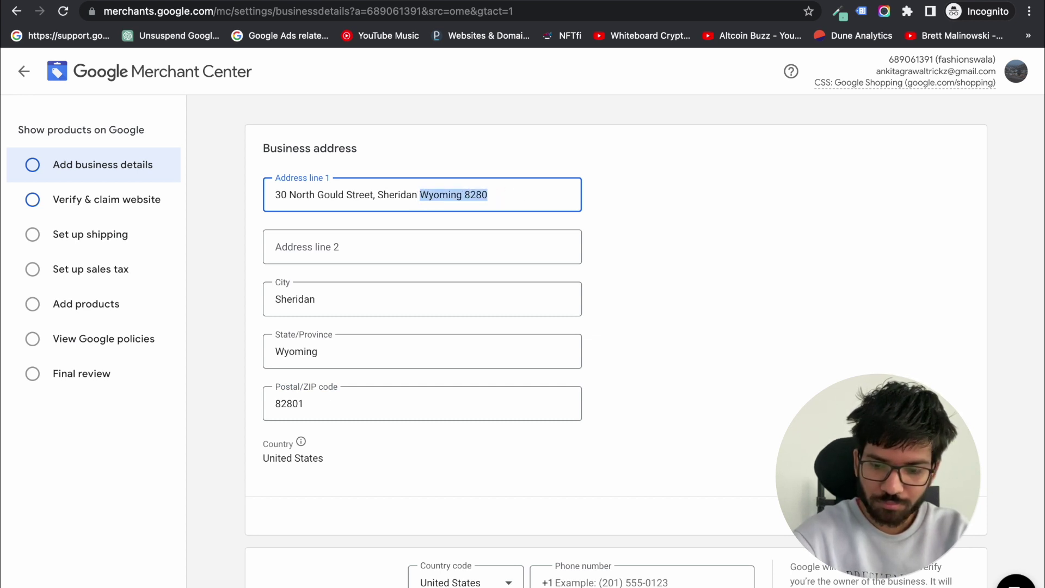
{"action": "key", "text": "BackSpace"}
{"action": "key", "text": "BackSpace"}
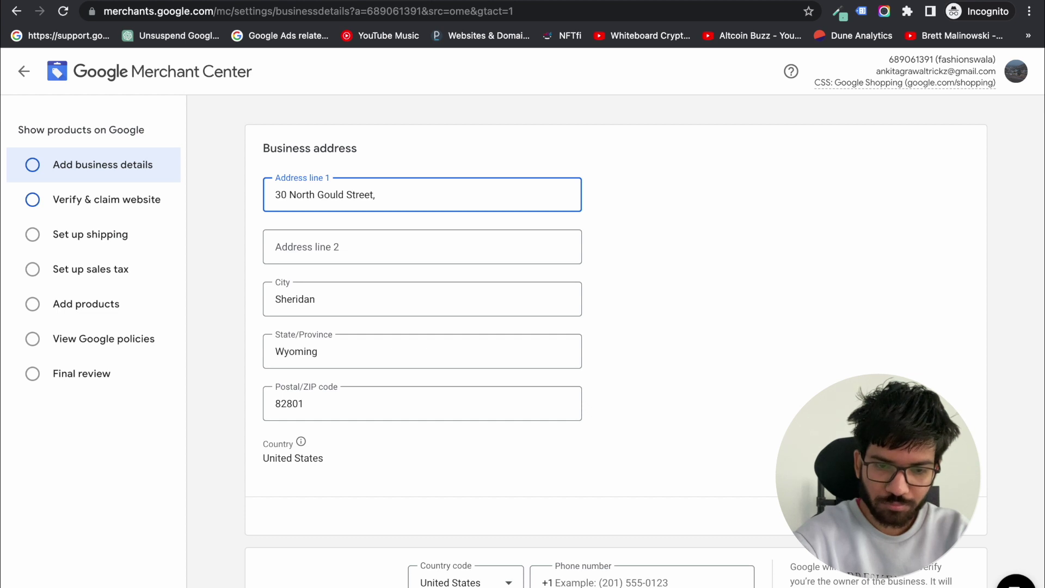
{"action": "key", "text": "BackSpace"}
{"action": "left_click", "coordinate": [690, 425]}
{"action": "scroll", "coordinate": [690, 426], "scroll_direction": "down", "scroll_amount": 2}
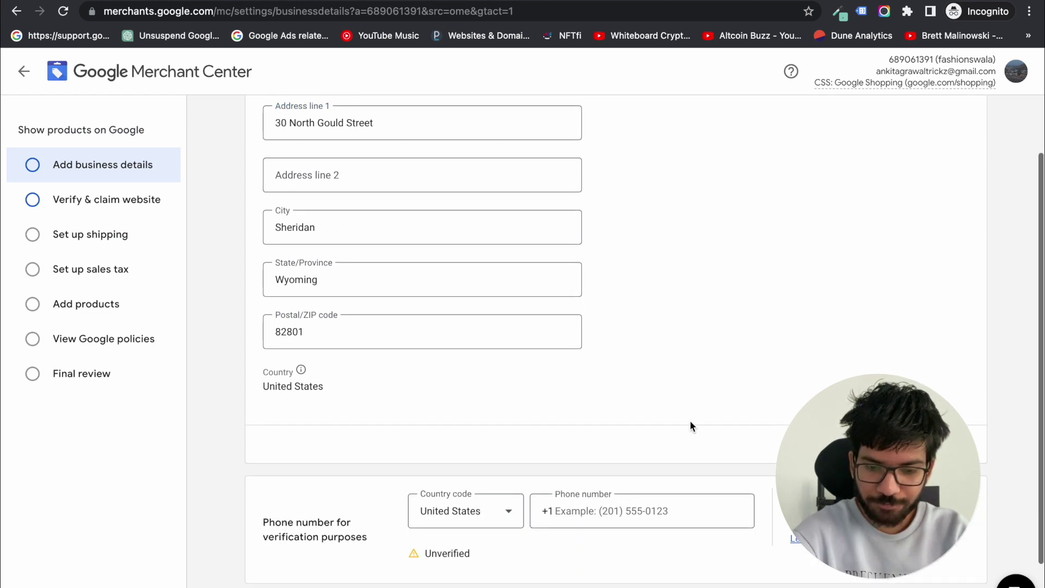
{"action": "scroll", "coordinate": [690, 425], "scroll_direction": "down", "scroll_amount": 2}
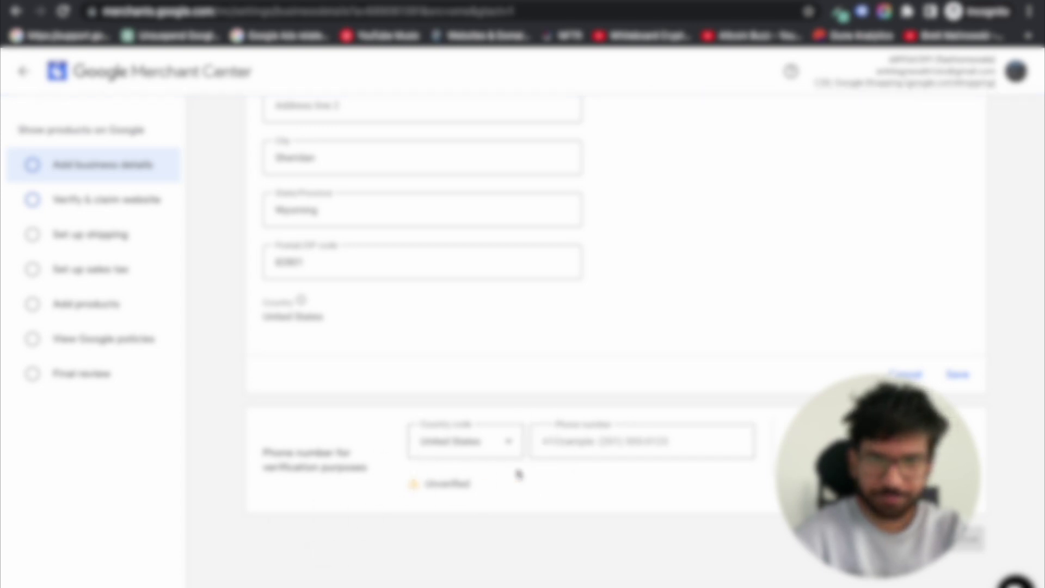
- Set the phone country code to India, enter the business phone number, and start text verification
{"action": "left_click", "coordinate": [479, 454]}
{"action": "left_click", "coordinate": [508, 192]}
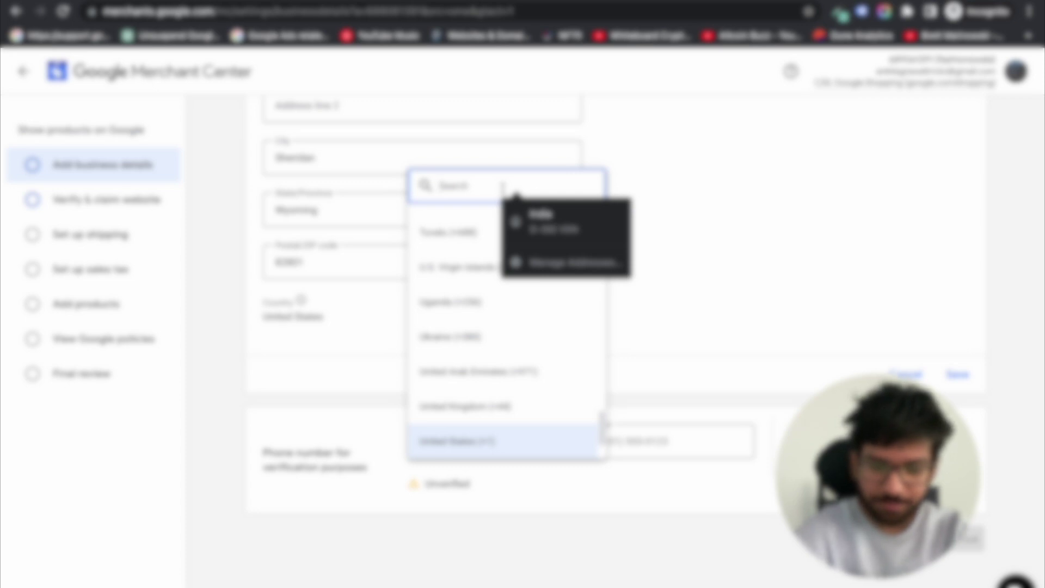
{"action": "type", "text": "in"}
{"action": "left_click", "coordinate": [443, 391]}
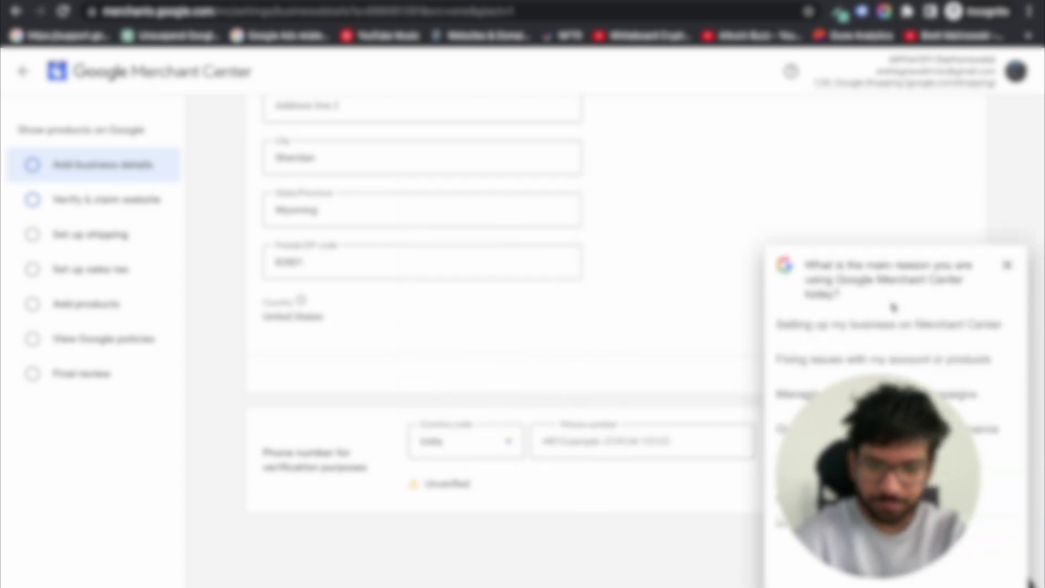
{"action": "left_click", "coordinate": [1008, 266]}
{"action": "left_click", "coordinate": [659, 440]}
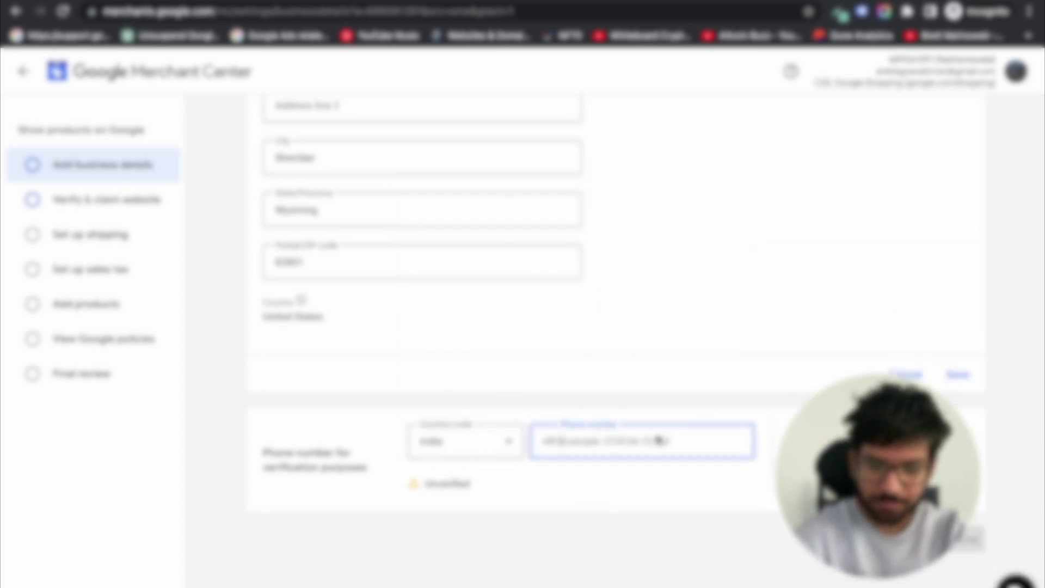
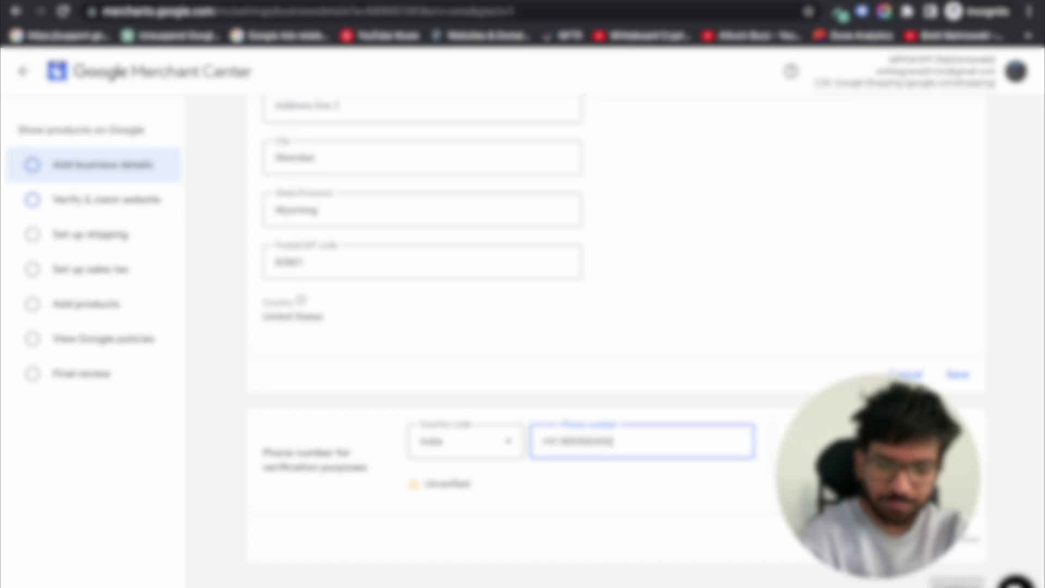
{"action": "left_click", "coordinate": [684, 493]}
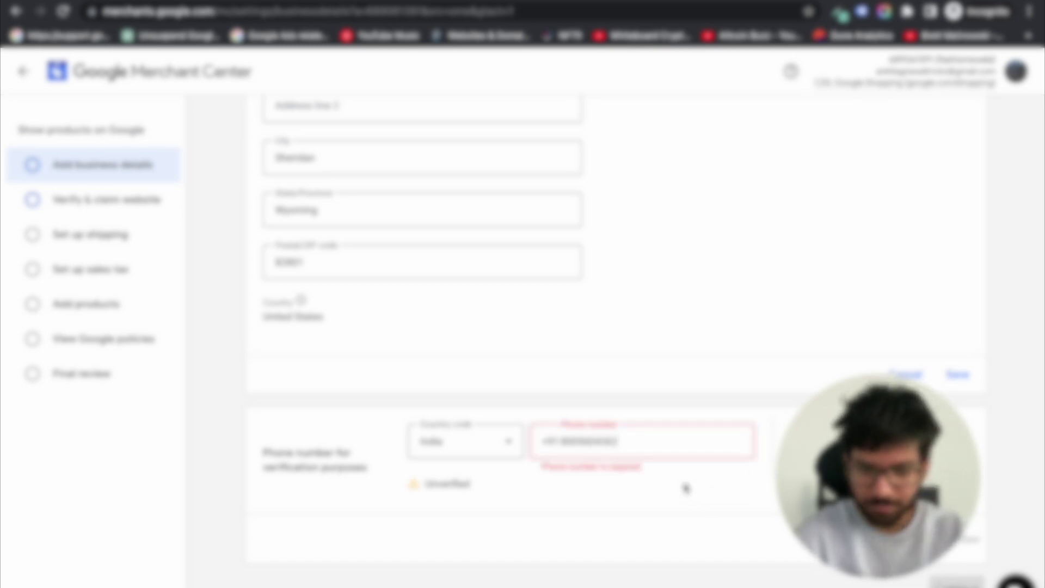
{"action": "left_click", "coordinate": [961, 539]}
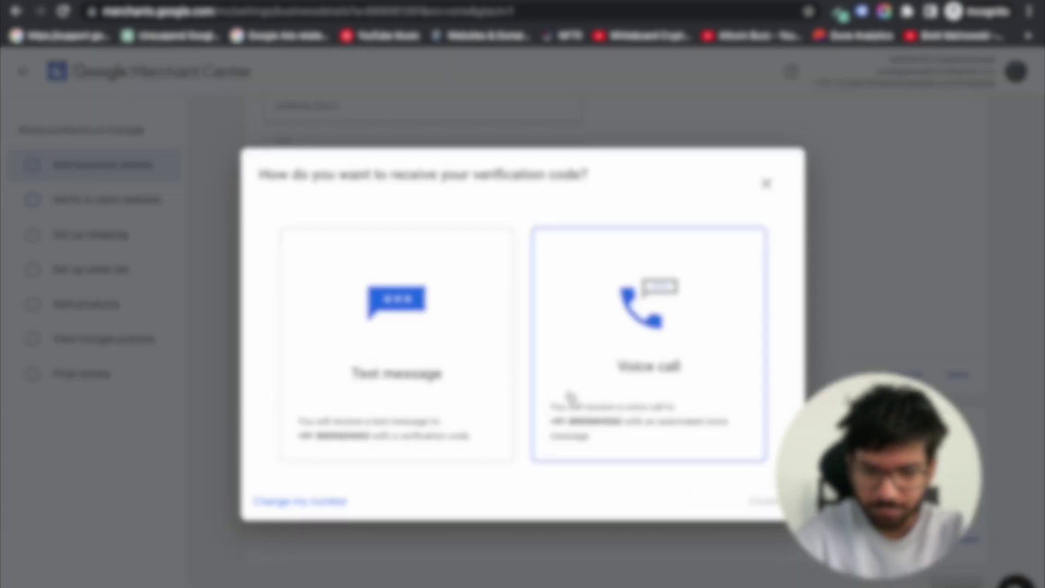
{"action": "left_click", "coordinate": [401, 362]}
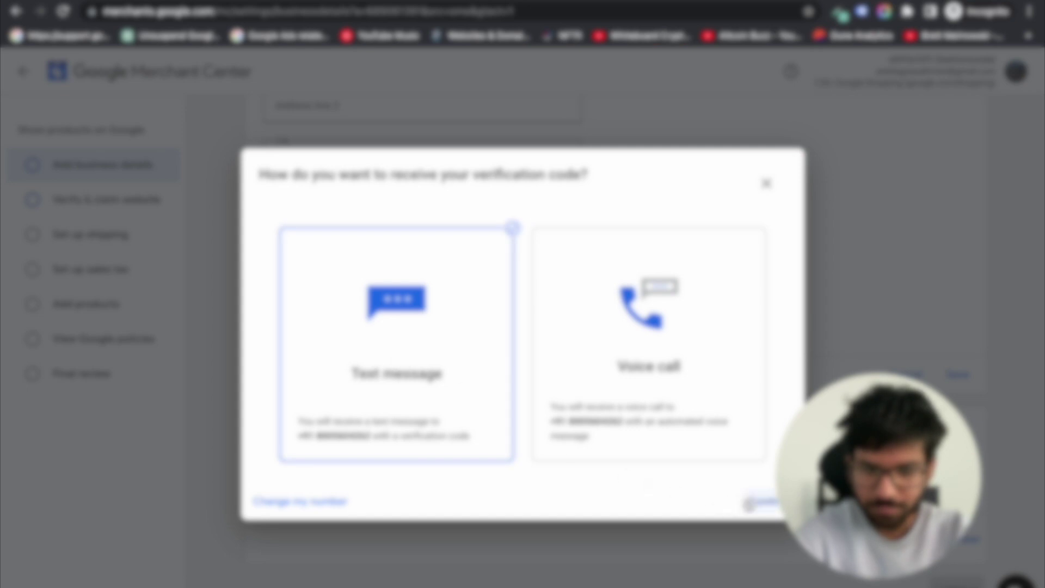
- Correct the phone number's last digits and request the code again by text message
{"action": "left_click", "coordinate": [766, 183]}
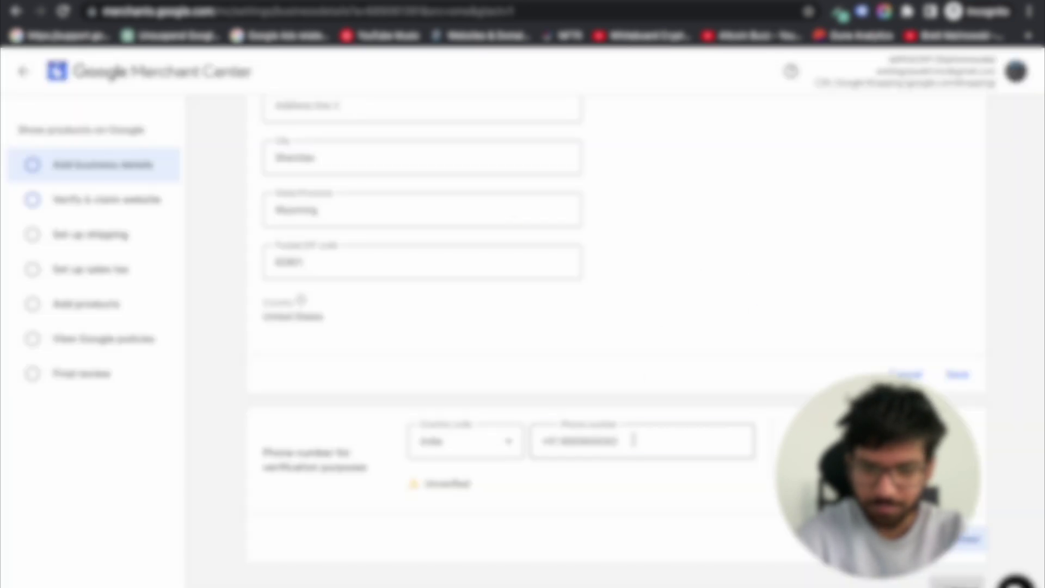
{"action": "left_click_drag", "start_coordinate": [633, 440], "coordinate": [569, 440]}
{"action": "key", "text": "BackSpace"}
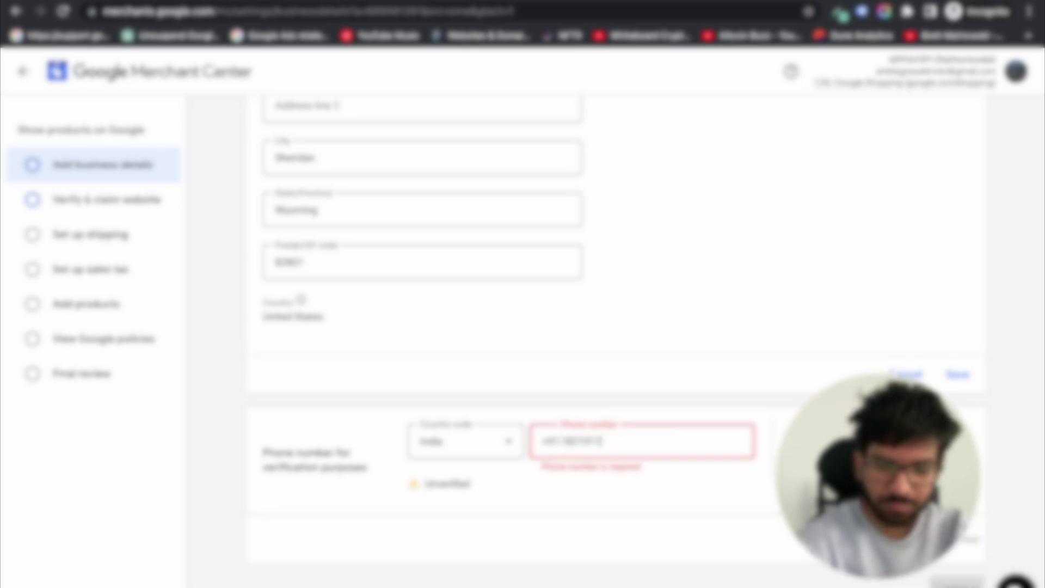
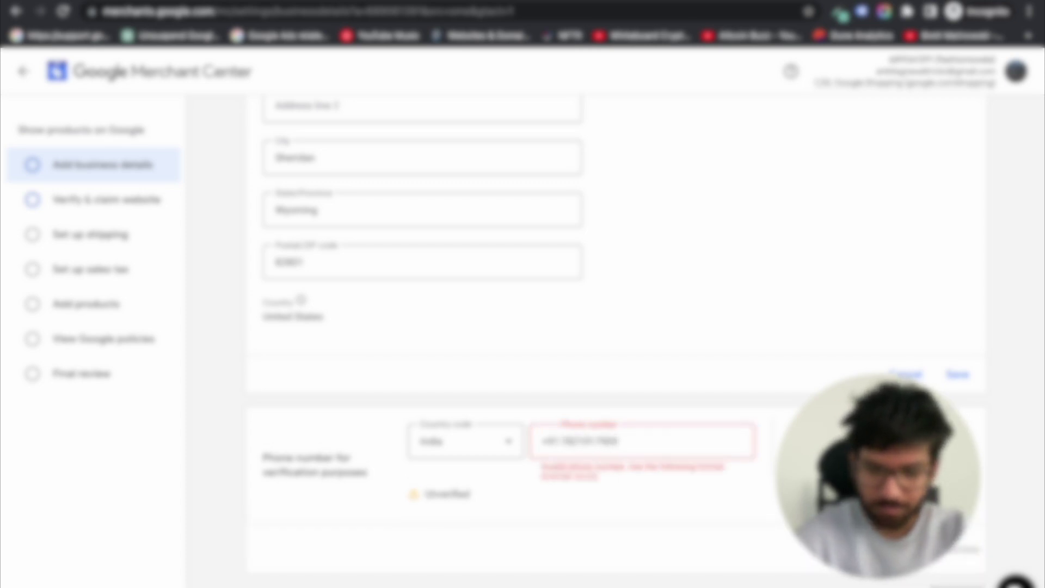
{"action": "left_click", "coordinate": [978, 551]}
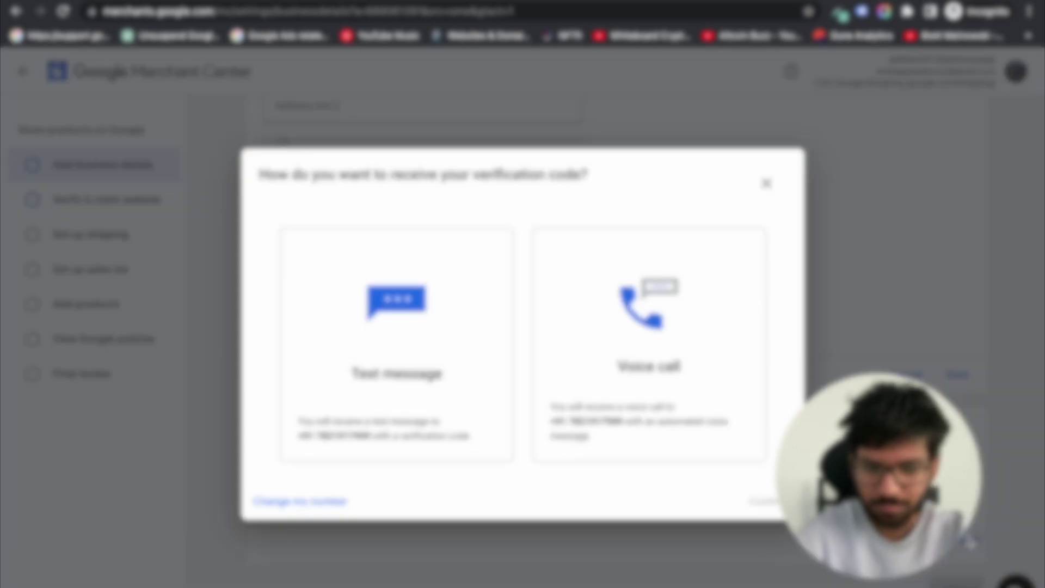
{"action": "left_click", "coordinate": [456, 388]}
- Send the code by text, enter the received verification code, and finish phone verification
{"action": "left_click", "coordinate": [764, 499]}
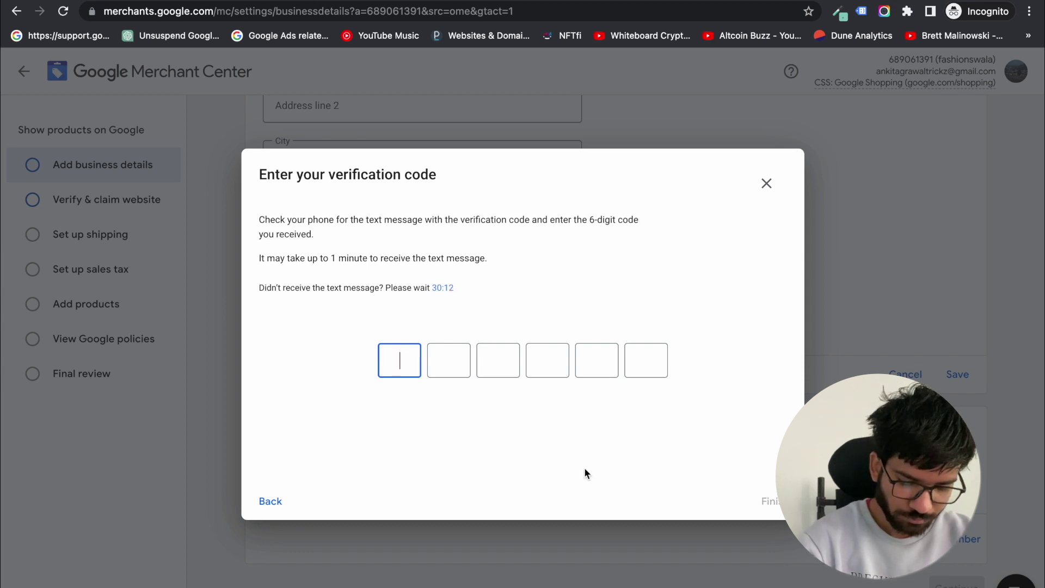
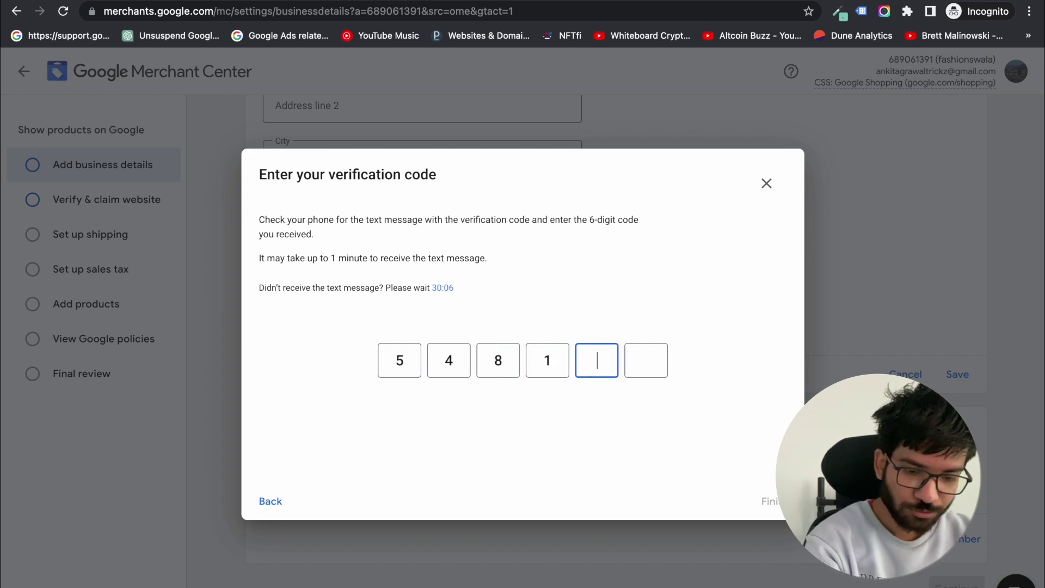
{"action": "left_click", "coordinate": [773, 501]}
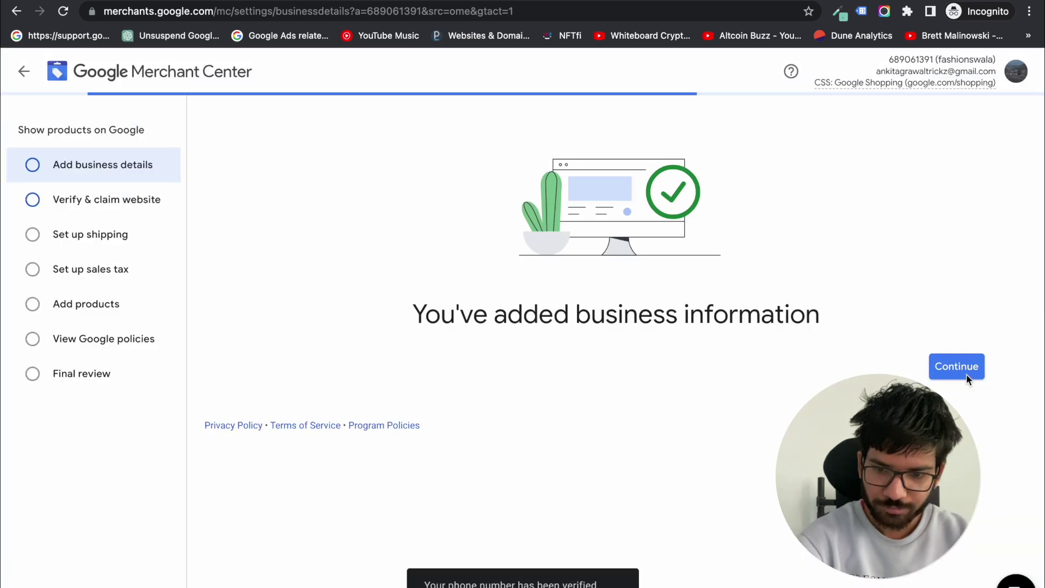
- Move on to website verification and copy the site-verification HTML meta tag
{"action": "left_click", "coordinate": [962, 366]}
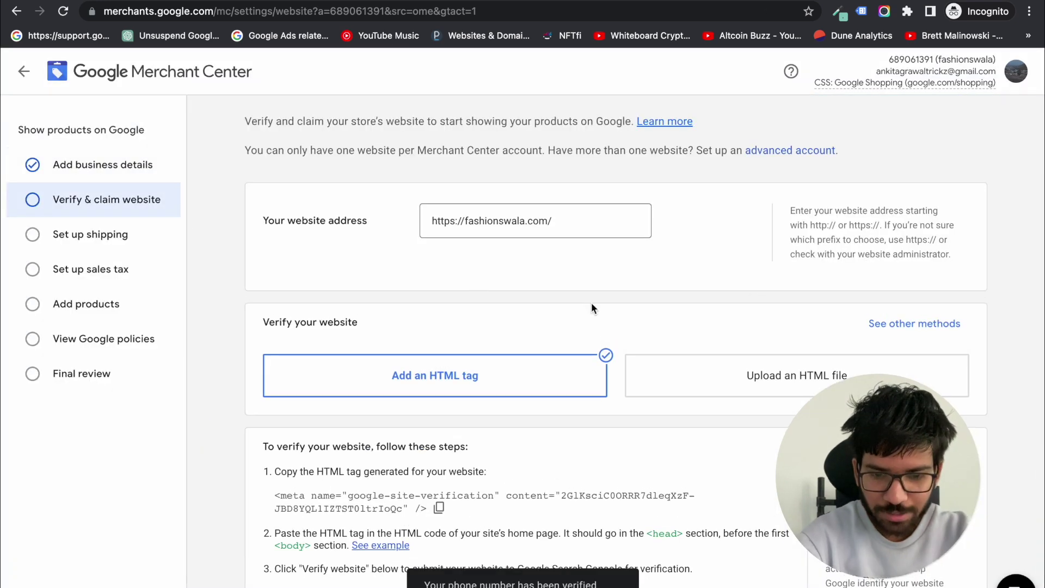
{"action": "scroll", "coordinate": [591, 302], "scroll_direction": "down", "scroll_amount": 2}
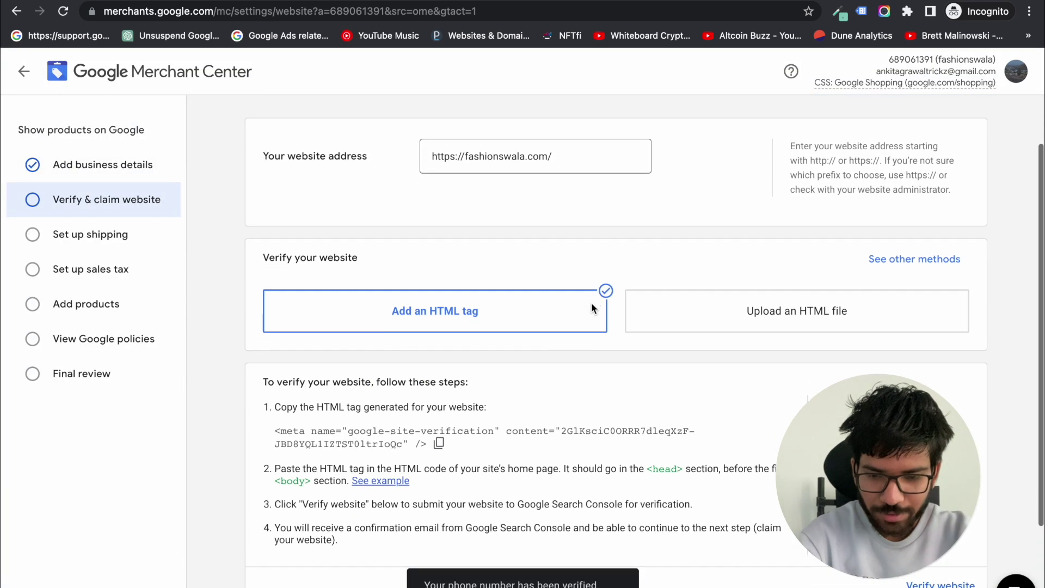
{"action": "left_click", "coordinate": [435, 449]}
{"action": "key", "text": "ctrl+Tab"}
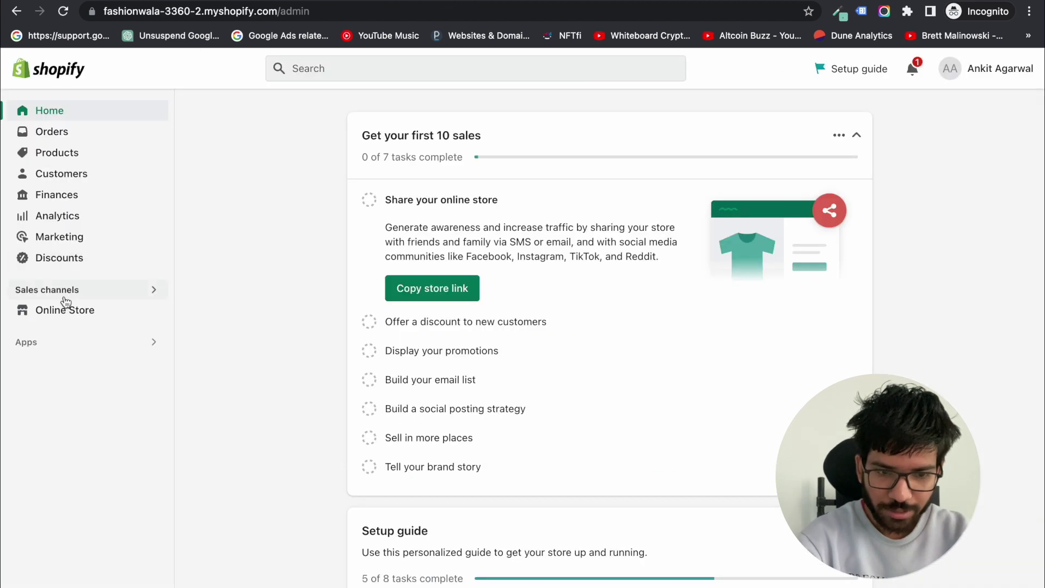
- Open the current Shopify theme's code editor at the theme.liquid layout file
{"action": "left_click", "coordinate": [57, 310]}
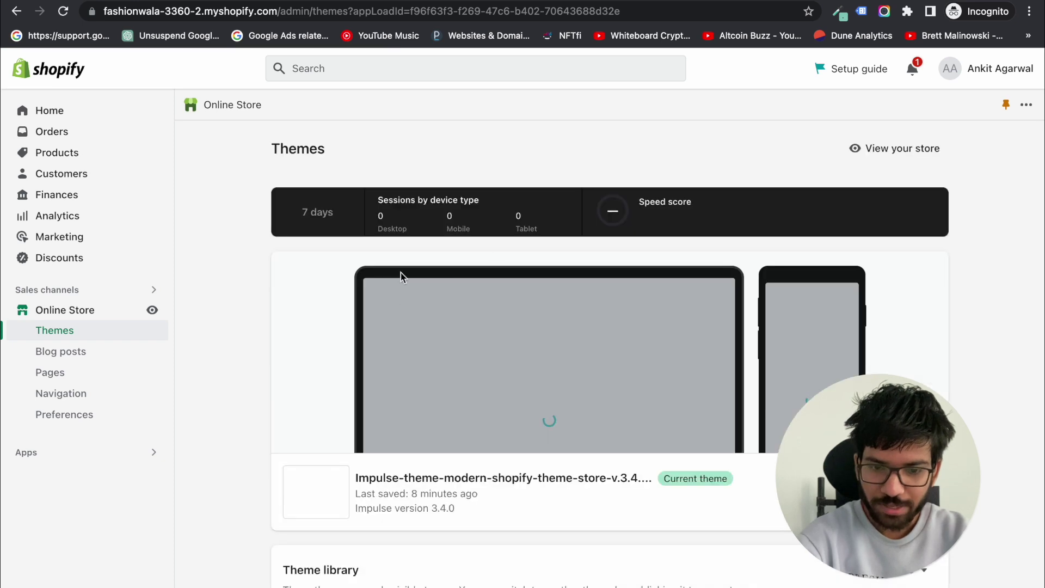
{"action": "scroll", "coordinate": [712, 374], "scroll_direction": "down", "scroll_amount": 1}
{"action": "scroll", "coordinate": [712, 375], "scroll_direction": "down", "scroll_amount": 1}
{"action": "left_click", "coordinate": [842, 395]}
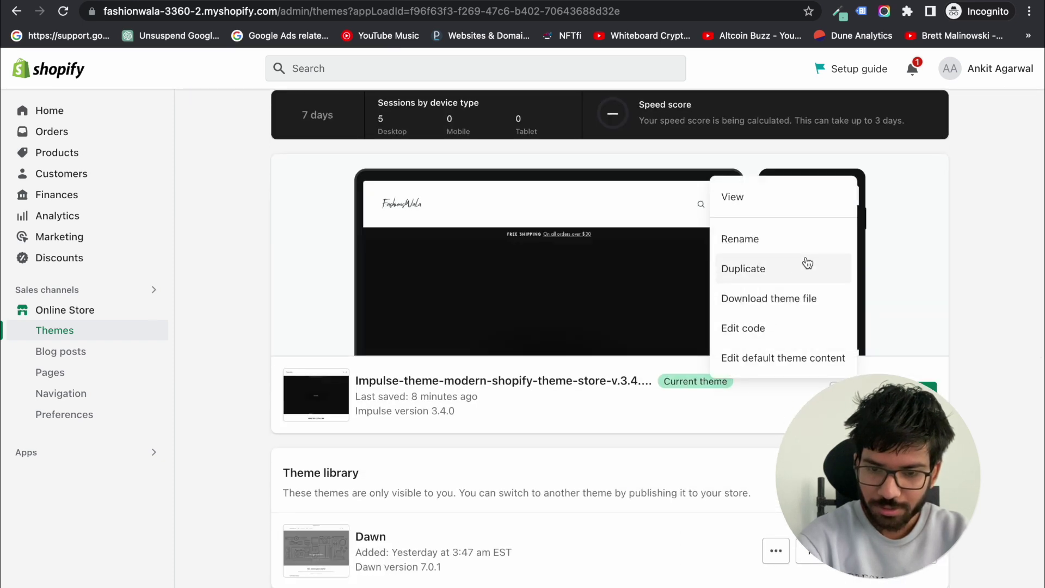
{"action": "left_click", "coordinate": [741, 329]}
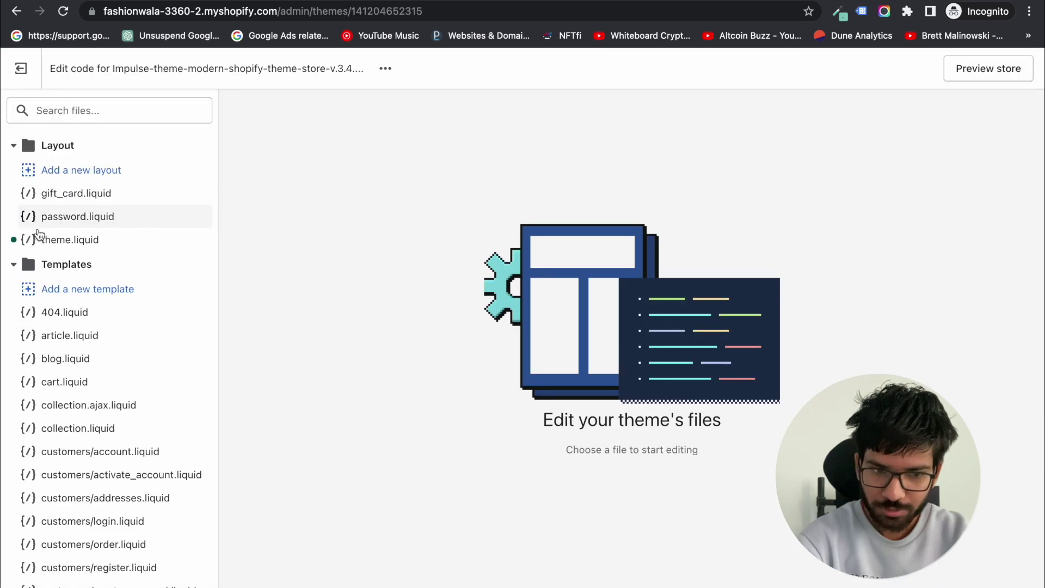
{"action": "left_click", "coordinate": [74, 240]}
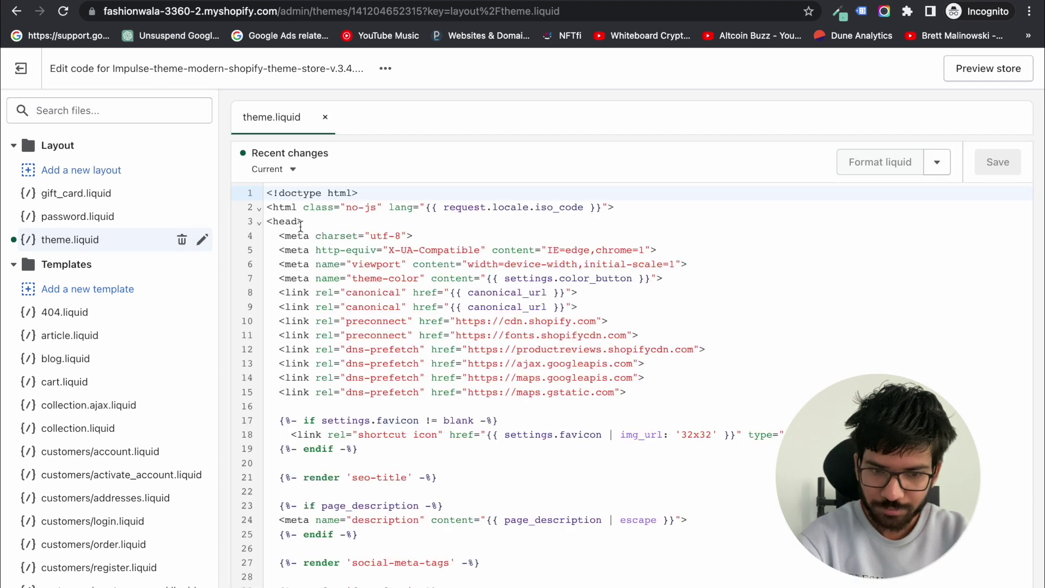
- Paste the google-site-verification meta tag on a new line after <head> and save theme.liquid
{"action": "left_click", "coordinate": [301, 224]}
{"action": "key", "text": "Return"}
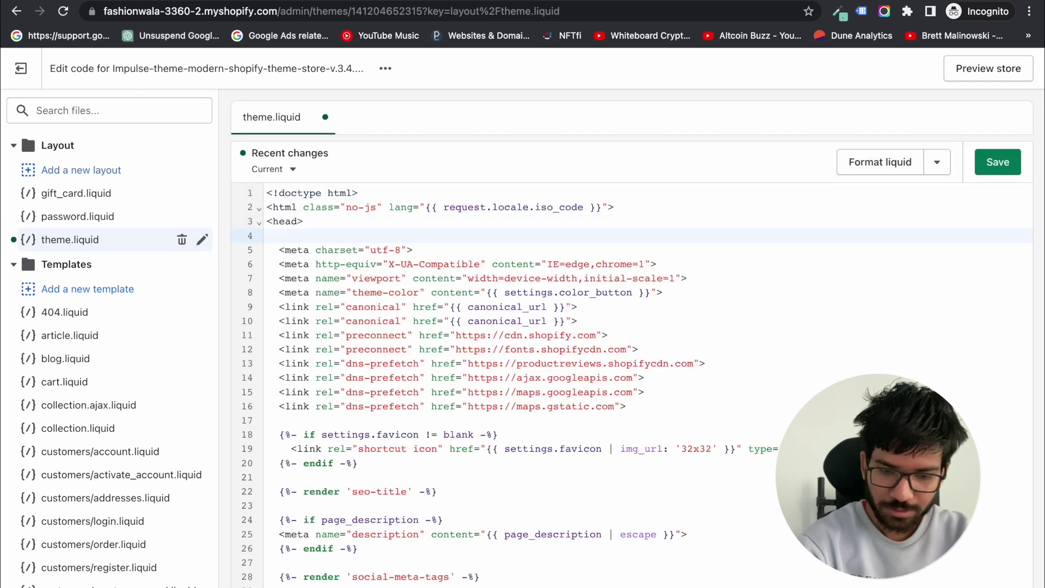
{"action": "key", "text": "super+v"}
{"action": "left_click", "coordinate": [998, 162]}
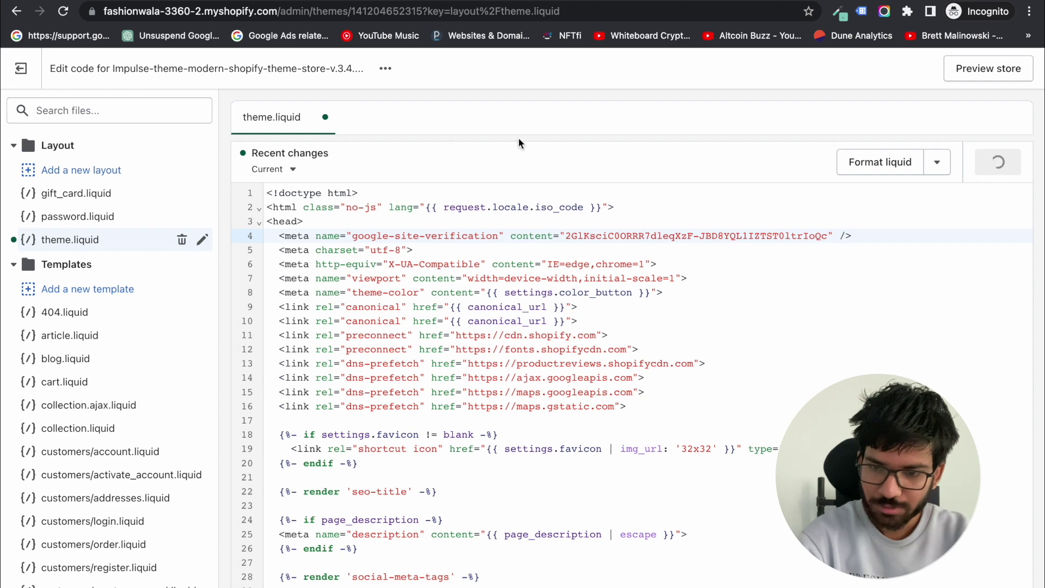
{"action": "left_click", "coordinate": [22, 76]}
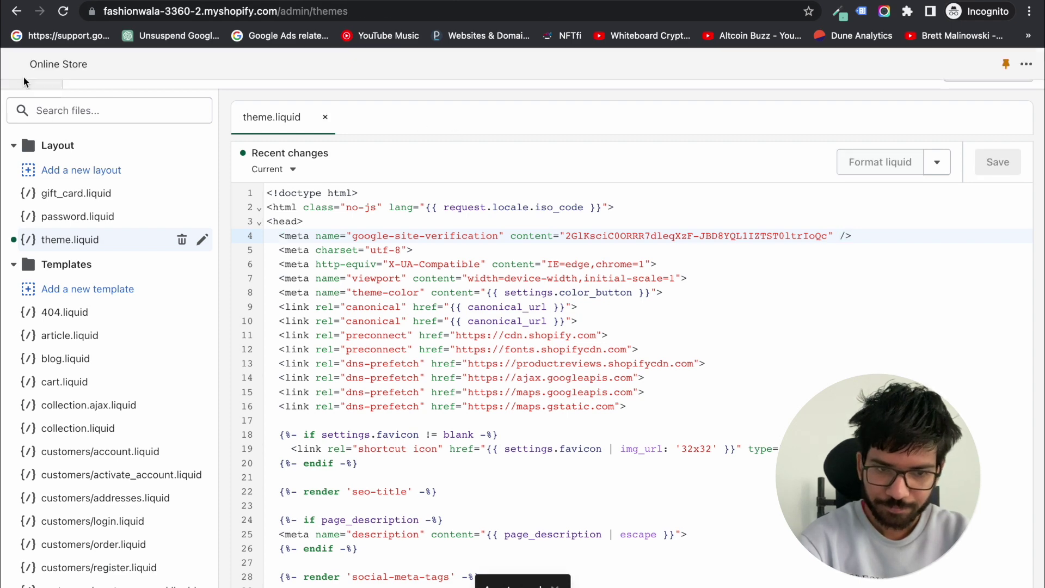
{"action": "key", "text": "ctrl+Tab"}
{"action": "scroll", "coordinate": [502, 469], "scroll_direction": "down", "scroll_amount": 3}
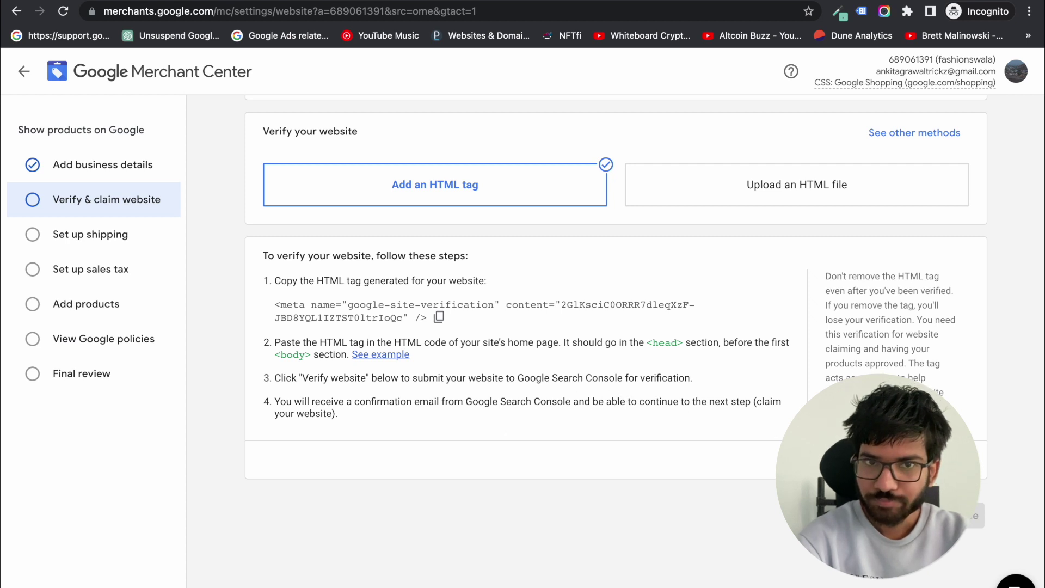
{"action": "left_click", "coordinate": [974, 516]}
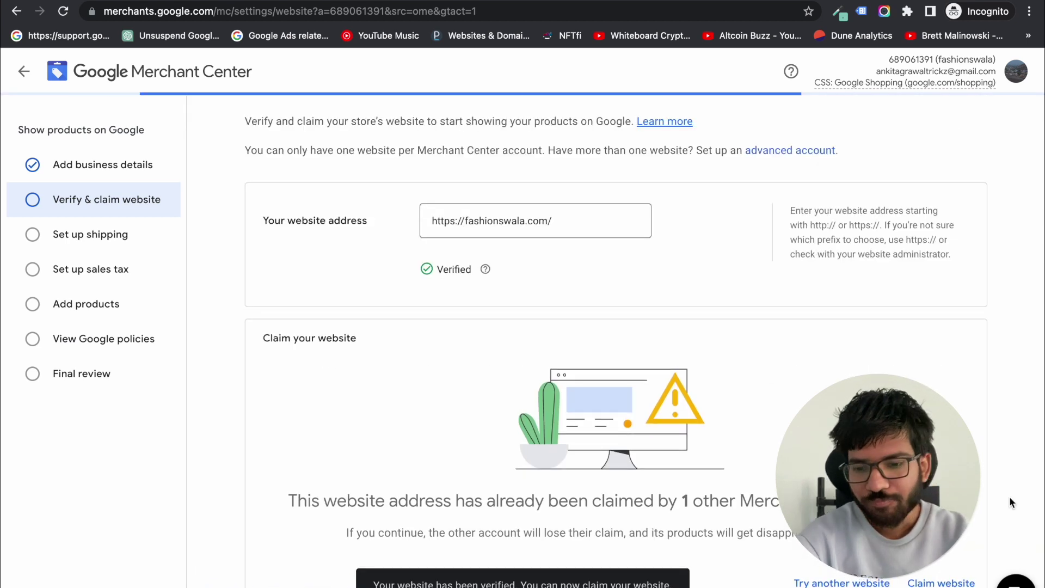
{"action": "scroll", "coordinate": [994, 500], "scroll_direction": "down", "scroll_amount": 3}
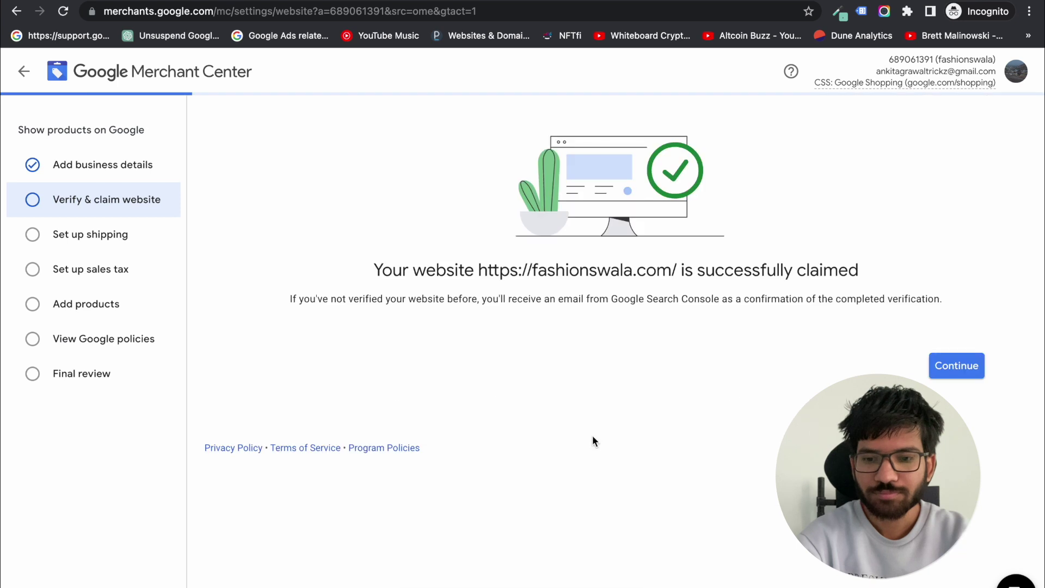
{"action": "left_click", "coordinate": [957, 365]}
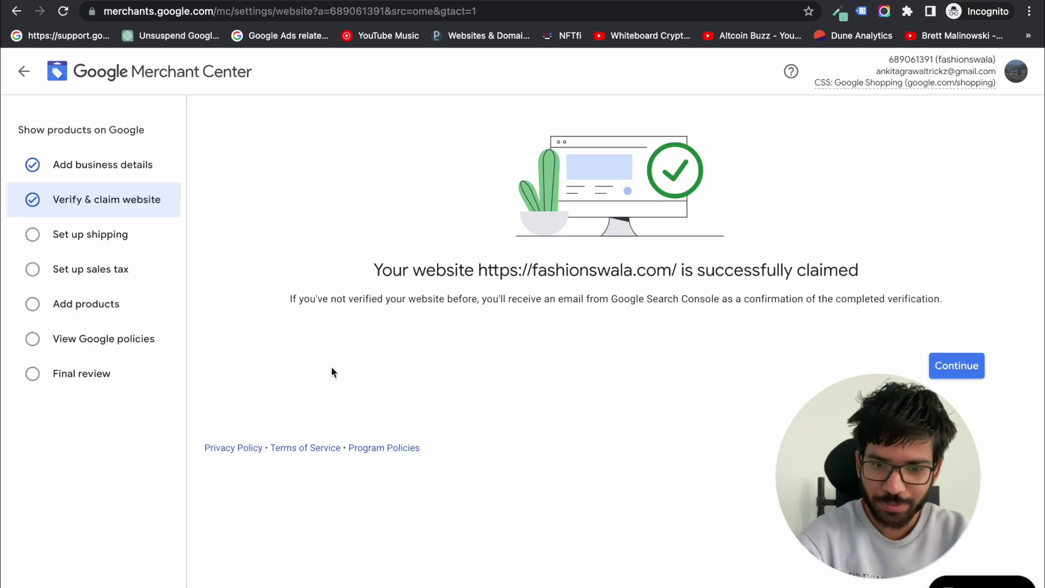
{"action": "left_click", "coordinate": [960, 377]}
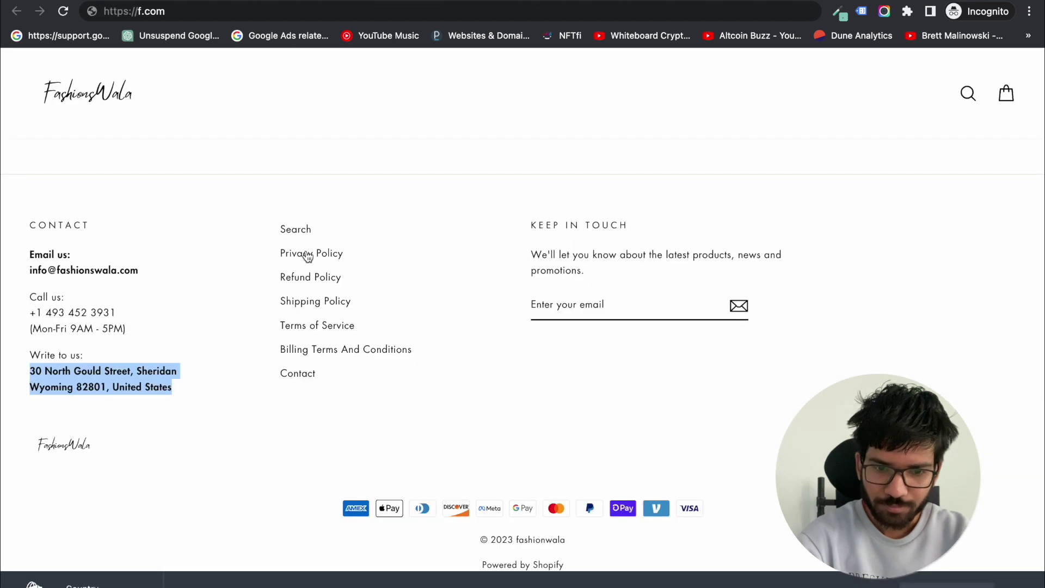
- Copy the phrase 'standard shipping' from the first paragraph of the FashionsWala Shipping Policy page
{"action": "left_click", "coordinate": [303, 303]}
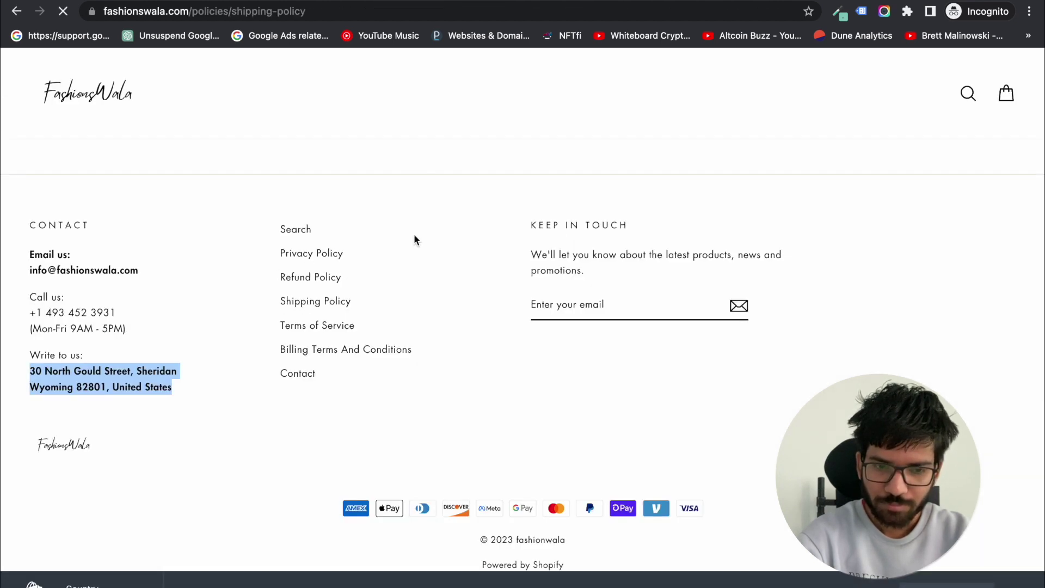
{"action": "scroll", "coordinate": [414, 235], "scroll_direction": "down", "scroll_amount": 4}
{"action": "scroll", "coordinate": [414, 237], "scroll_direction": "up", "scroll_amount": 3}
{"action": "scroll", "coordinate": [414, 237], "scroll_direction": "up", "scroll_amount": 3}
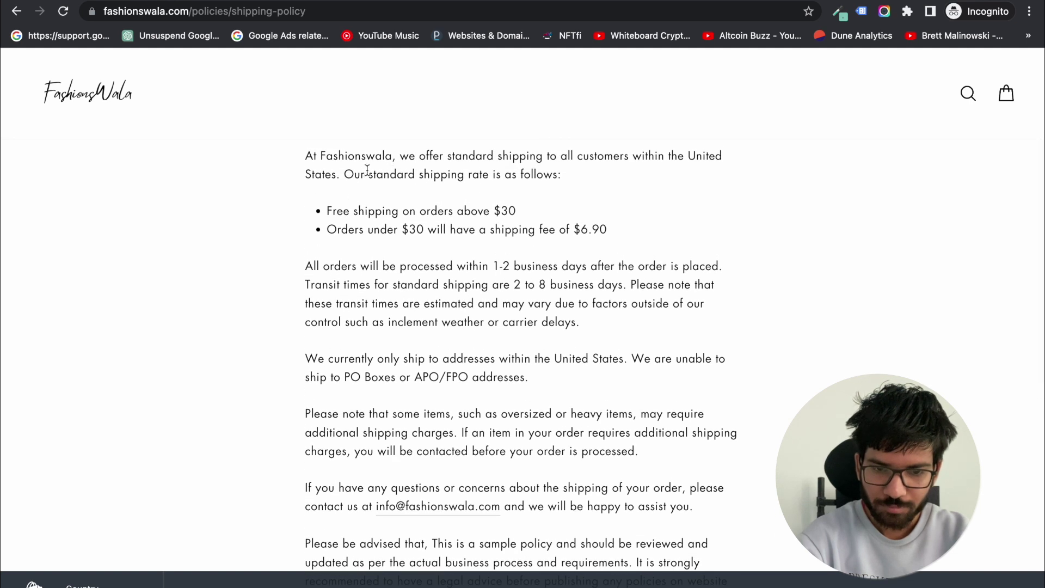
{"action": "left_click_drag", "start_coordinate": [368, 174], "coordinate": [464, 176]}
{"action": "right_click", "coordinate": [450, 175]}
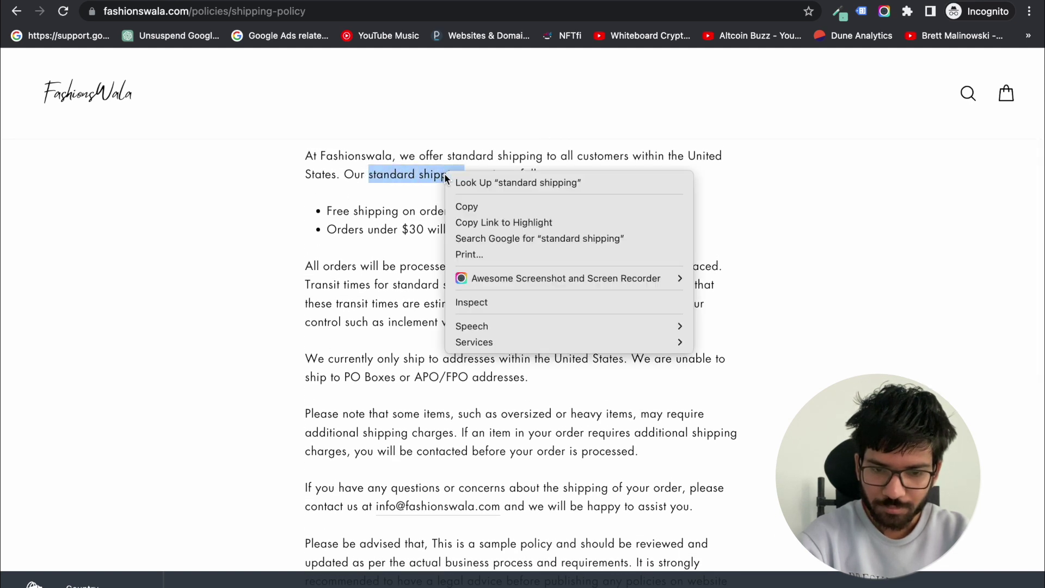
{"action": "left_click", "coordinate": [460, 203]}
- Rename the shipping service to 'standard shipping' and choose a range of delivery times
{"action": "key", "text": "ctrl+Tab"}
{"action": "left_click", "coordinate": [467, 206]}
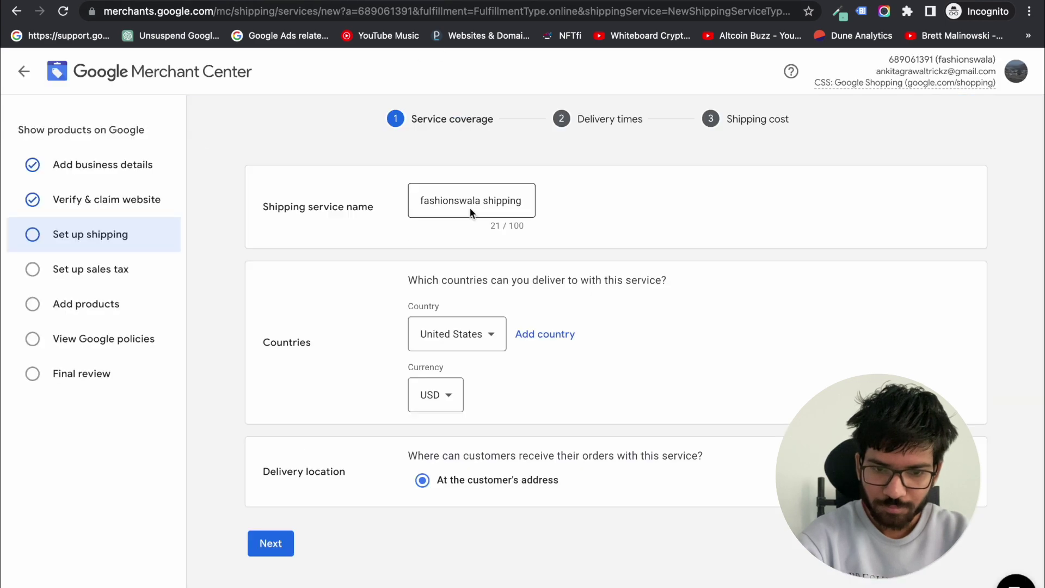
{"action": "key", "text": "ctrl+a"}
{"action": "key", "text": "BackSpace"}
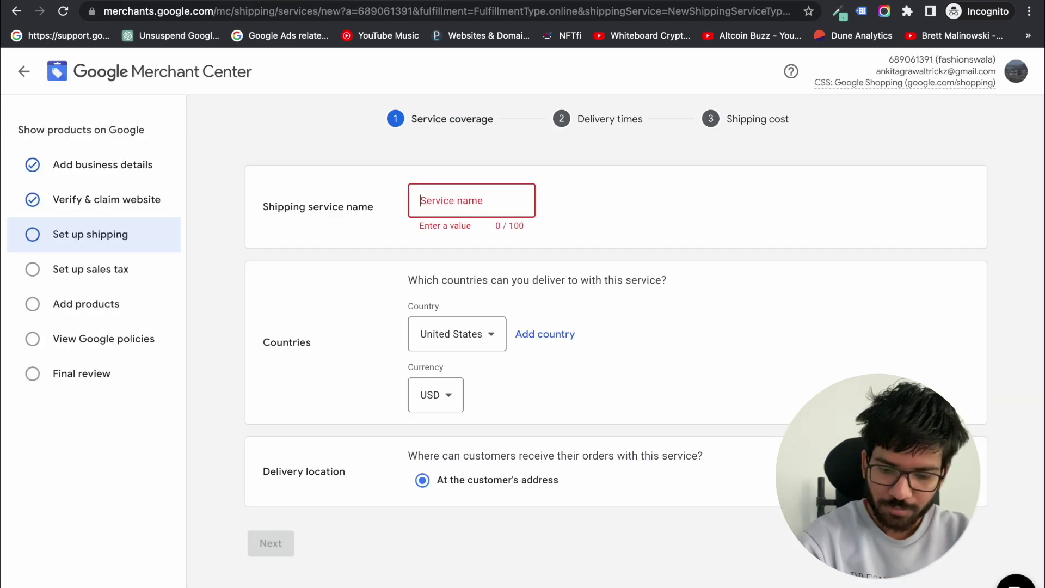
{"action": "key", "text": "ctrl+v"}
{"action": "left_click", "coordinate": [276, 539]}
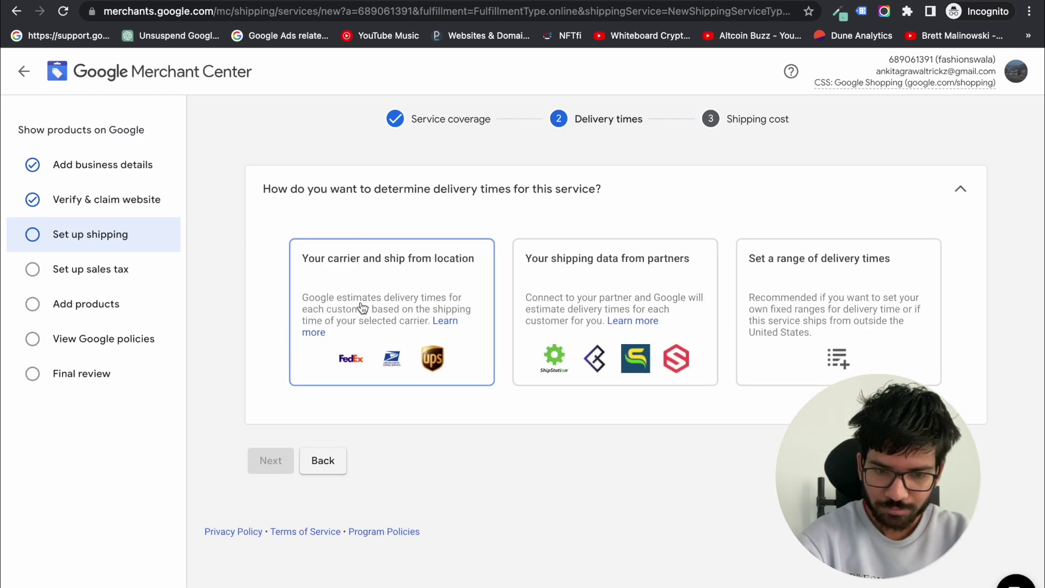
{"action": "left_click", "coordinate": [754, 296]}
{"action": "left_click", "coordinate": [264, 464]}
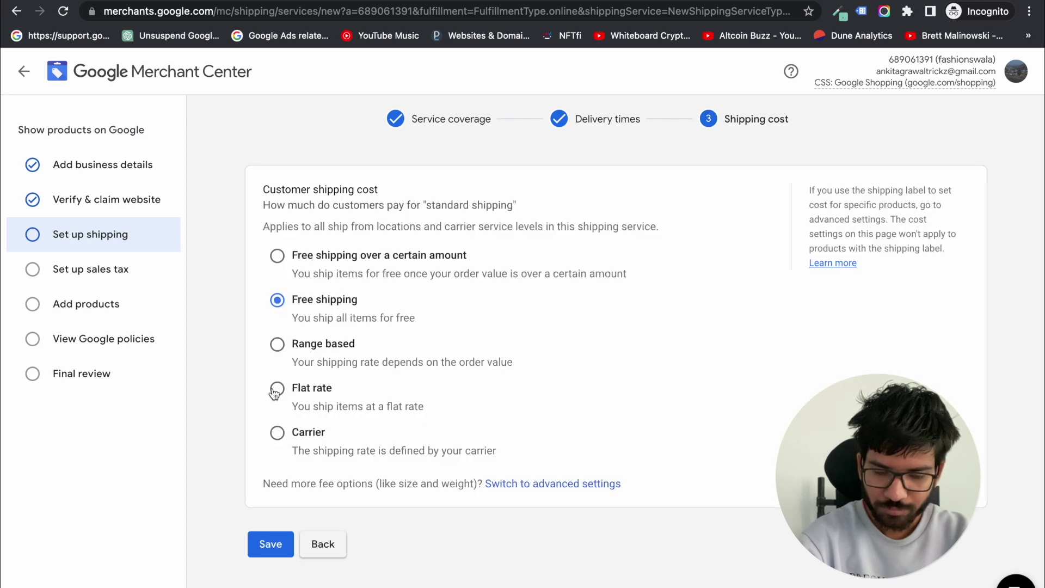
- Charge $6.90 on orders under $30 with free shipping above, and save the service
{"action": "left_click", "coordinate": [302, 269]}
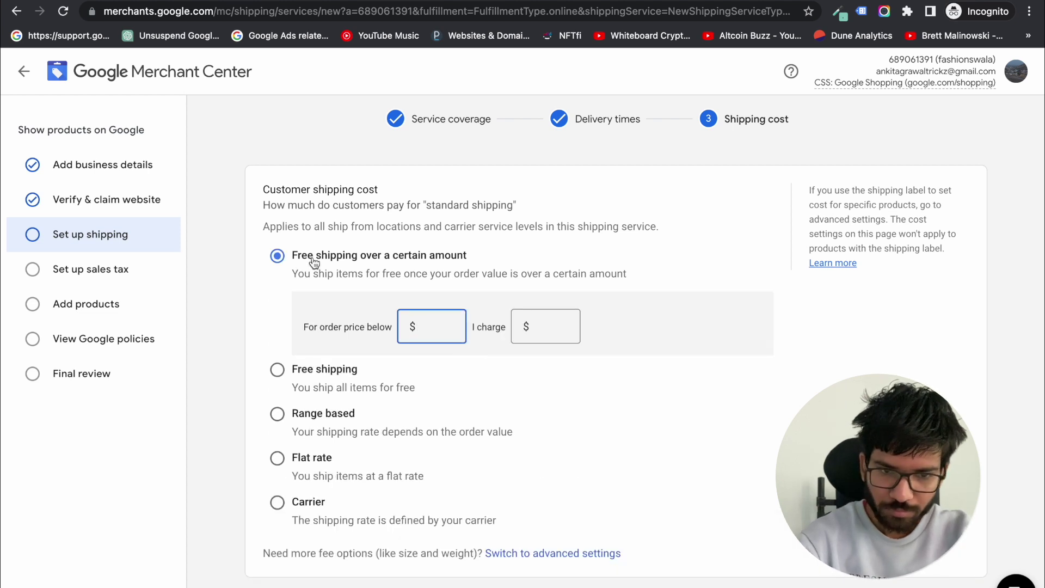
{"action": "key", "text": "ctrl+Tab"}
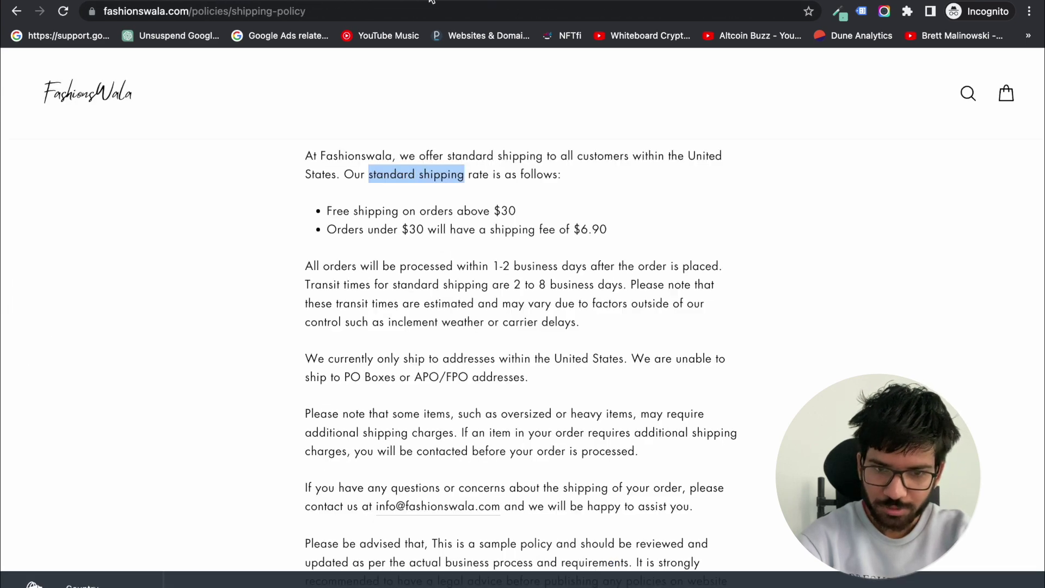
{"action": "key", "text": "ctrl+shift+Tab"}
{"action": "type", "text": "30"}
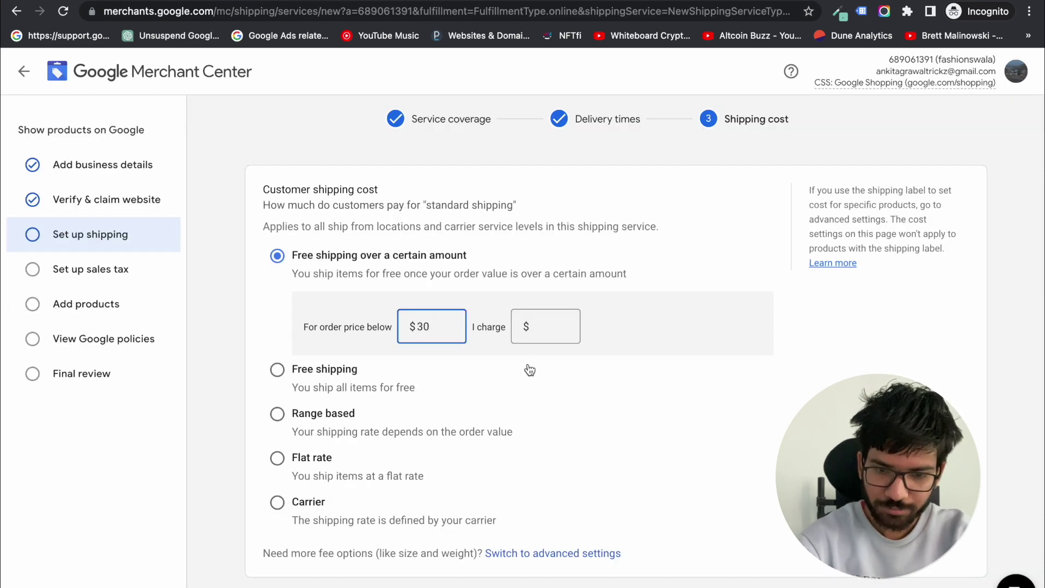
{"action": "left_click", "coordinate": [552, 336]}
{"action": "key", "text": "ctrl+Tab"}
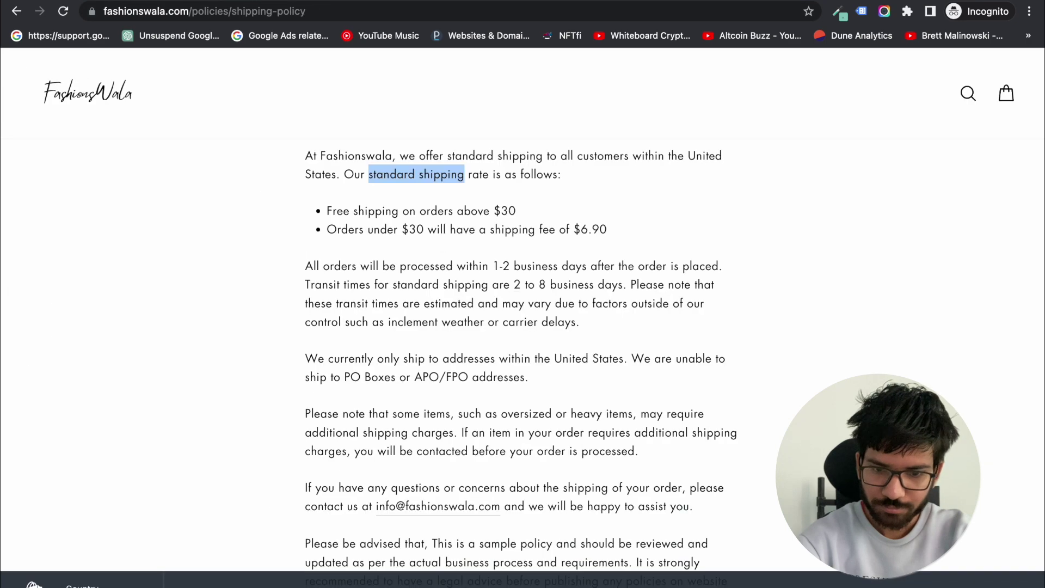
{"action": "key", "text": "ctrl+shift+Tab"}
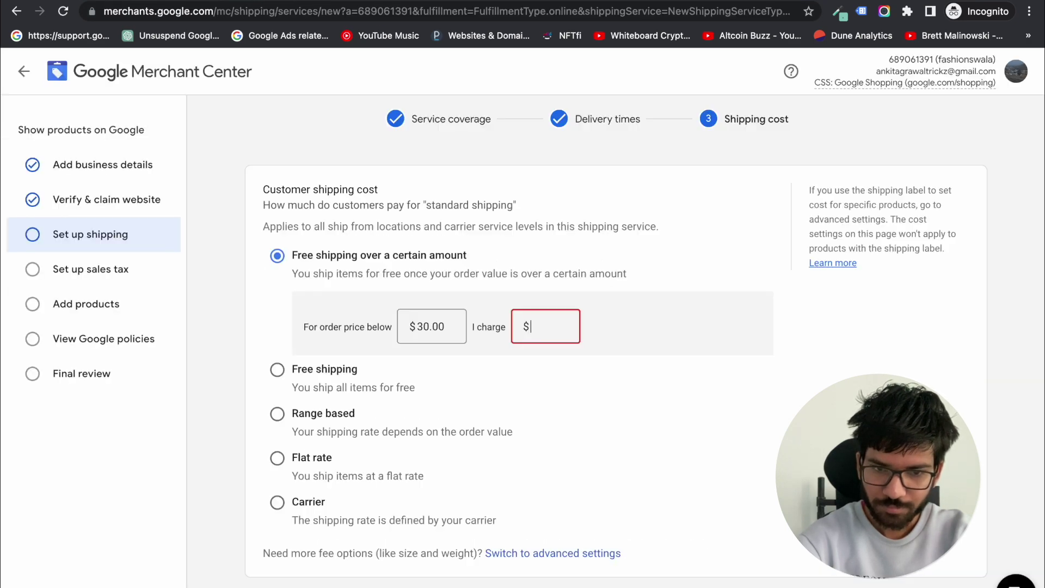
{"action": "type", "text": "6.9"}
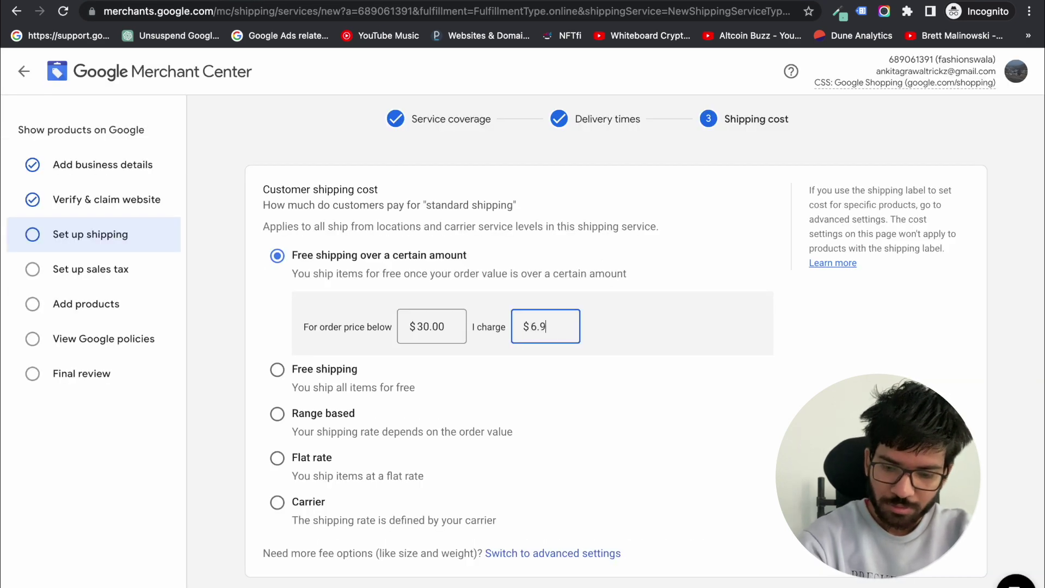
{"action": "key", "text": "Return"}
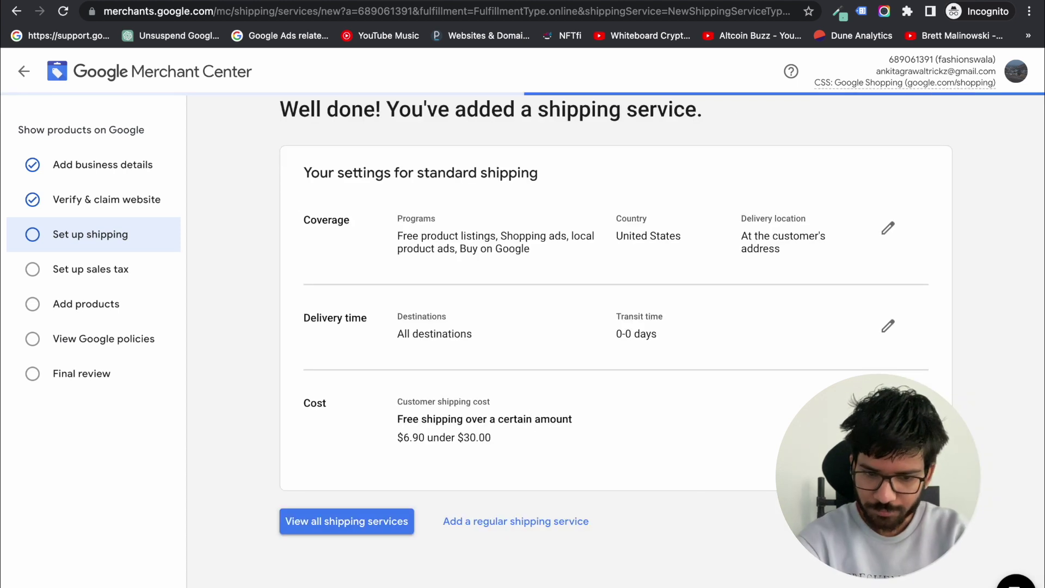
{"action": "left_click", "coordinate": [91, 269]}
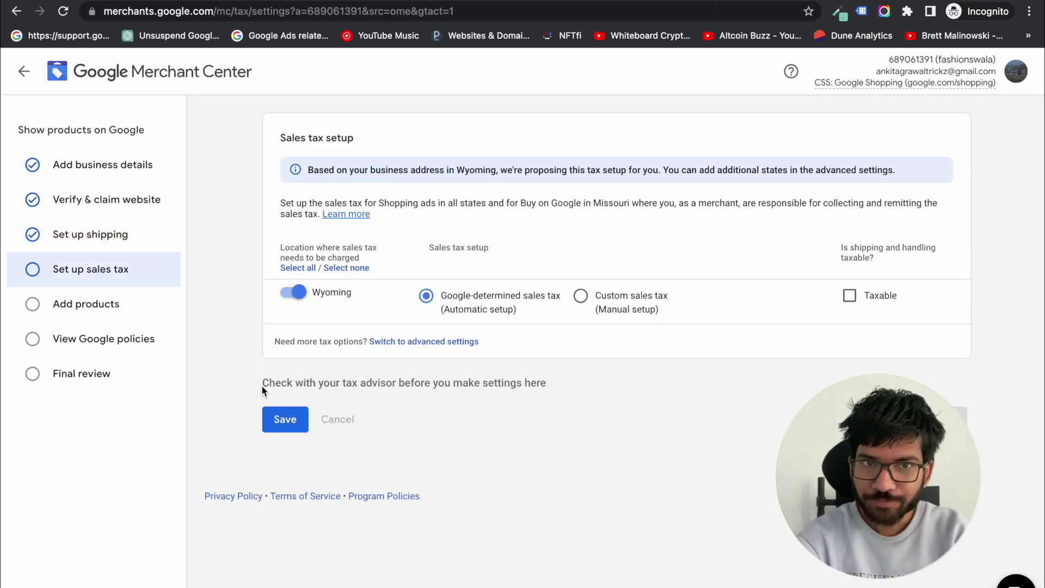
- Switch off sales tax for Wyoming and save the sales tax settings
{"action": "left_click", "coordinate": [304, 293]}
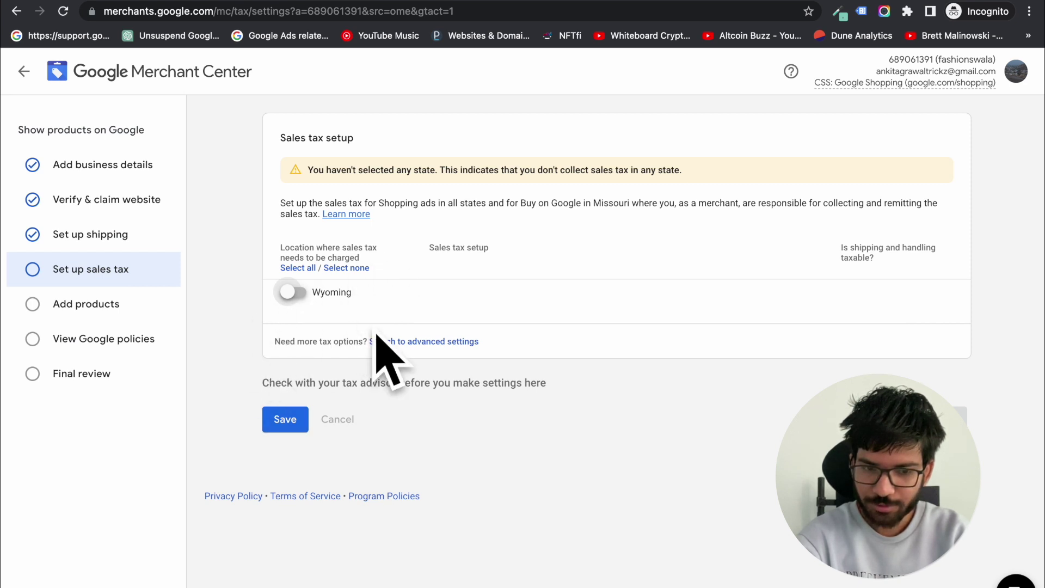
{"action": "left_click", "coordinate": [275, 424]}
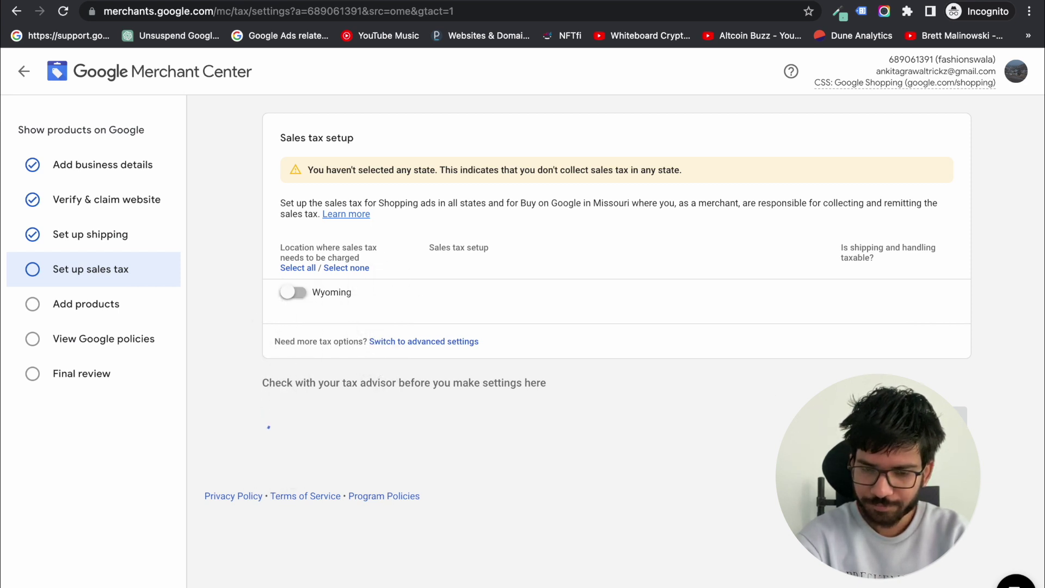
{"action": "scroll", "coordinate": [728, 433], "scroll_direction": "down", "scroll_amount": 15}
{"action": "scroll", "coordinate": [727, 436], "scroll_direction": "down", "scroll_amount": 10}
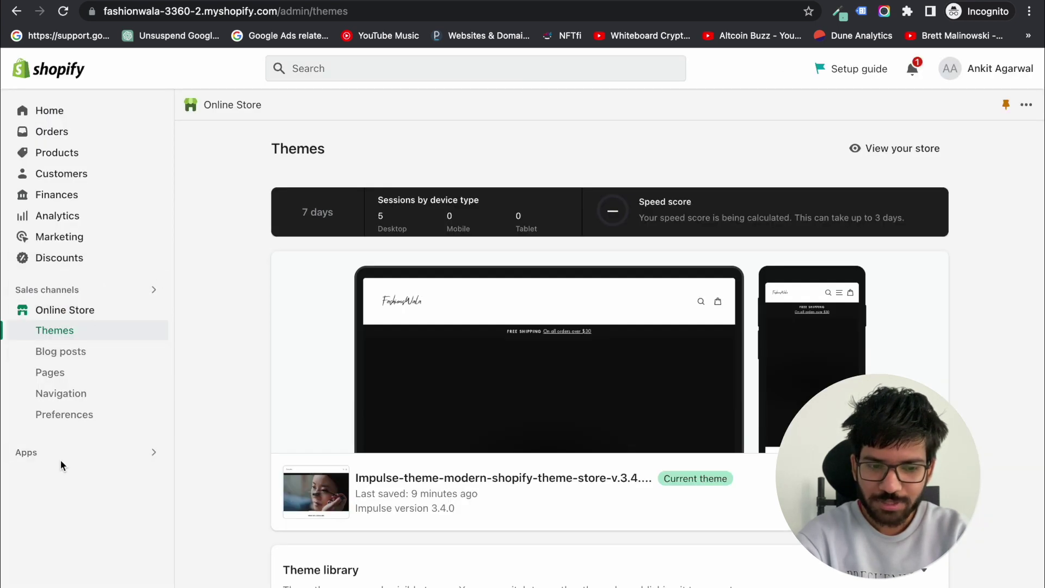
- Reach the Shopify App Store through the app and sales channel settings
{"action": "left_click", "coordinate": [85, 459]}
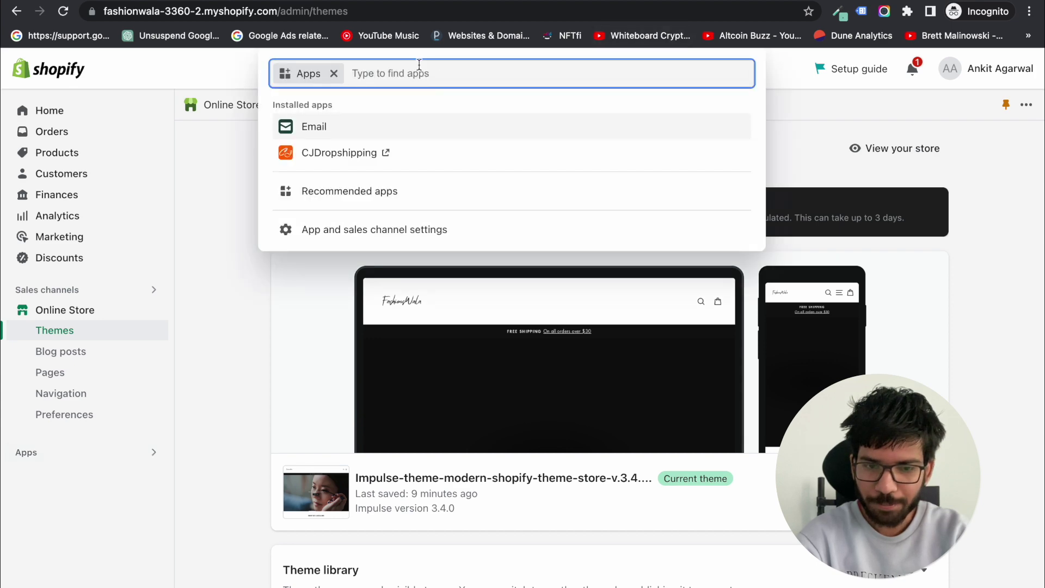
{"action": "left_click", "coordinate": [345, 191]}
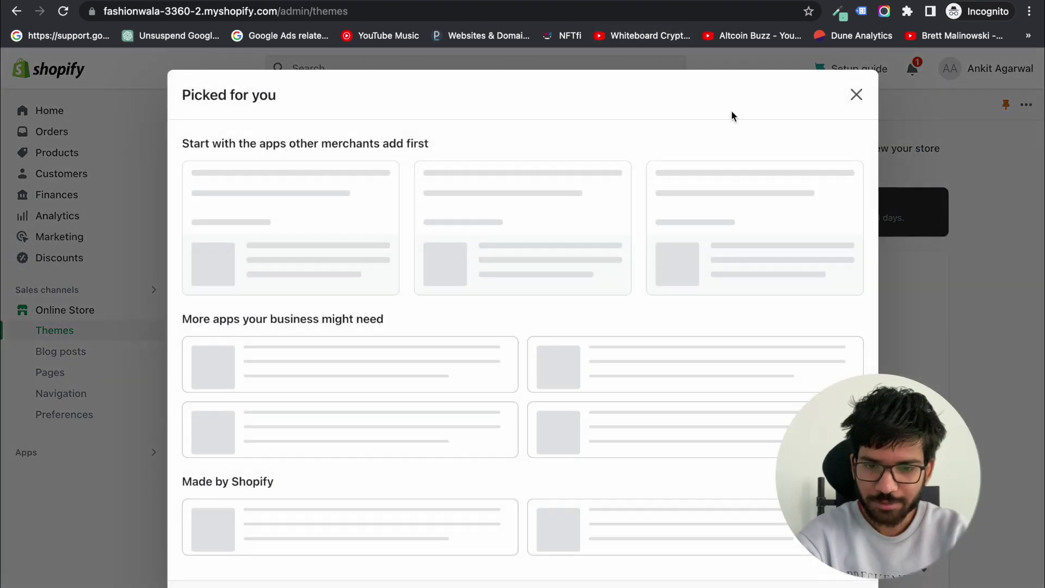
{"action": "left_click", "coordinate": [855, 95]}
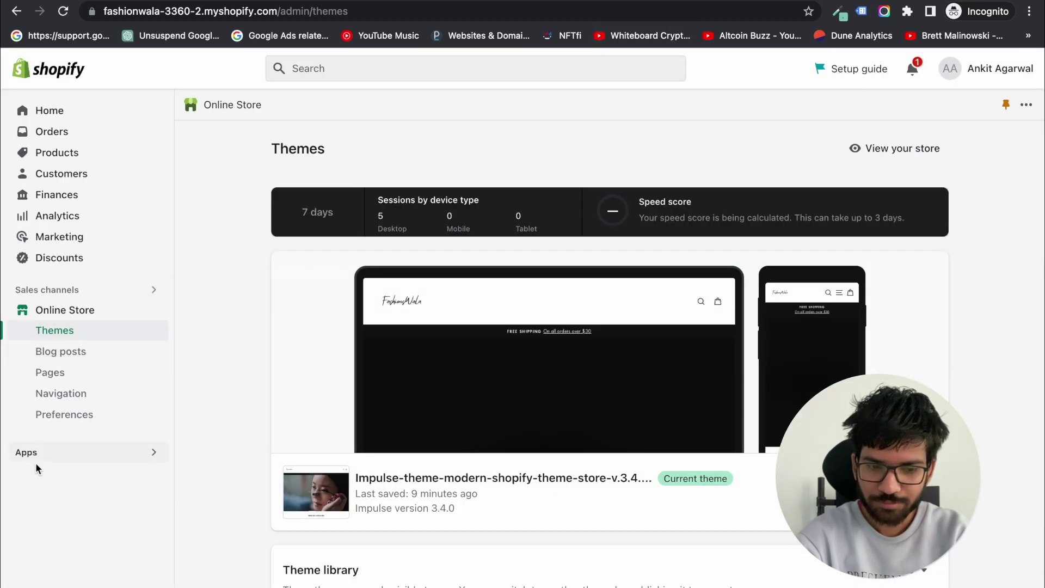
{"action": "left_click", "coordinate": [77, 452]}
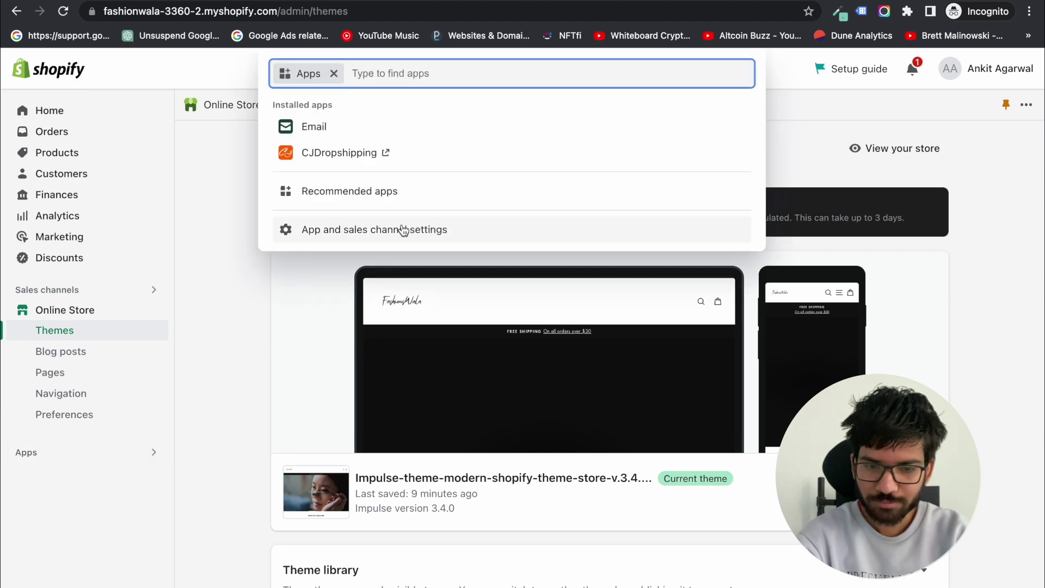
{"action": "left_click", "coordinate": [401, 229]}
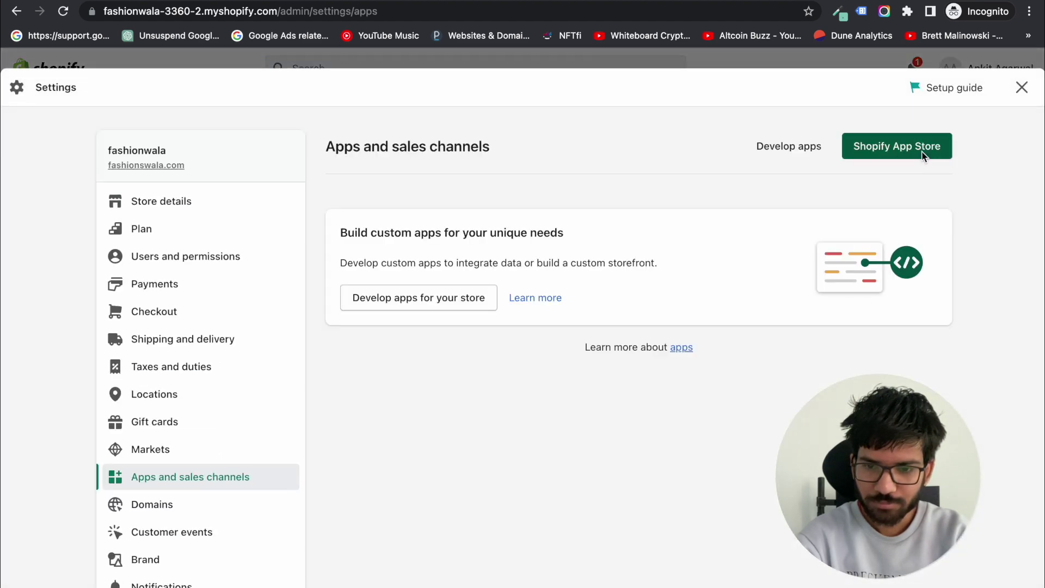
{"action": "left_click", "coordinate": [897, 154]}
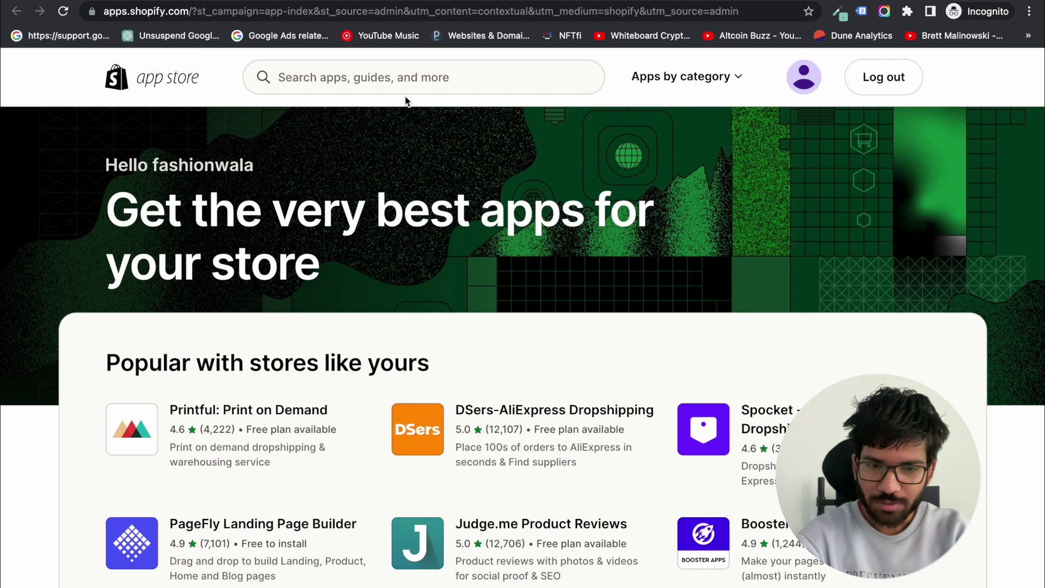
- Search 'feed for google shopping' and add the Simprosys Google Shopping Feed app
{"action": "left_click", "coordinate": [415, 76]}
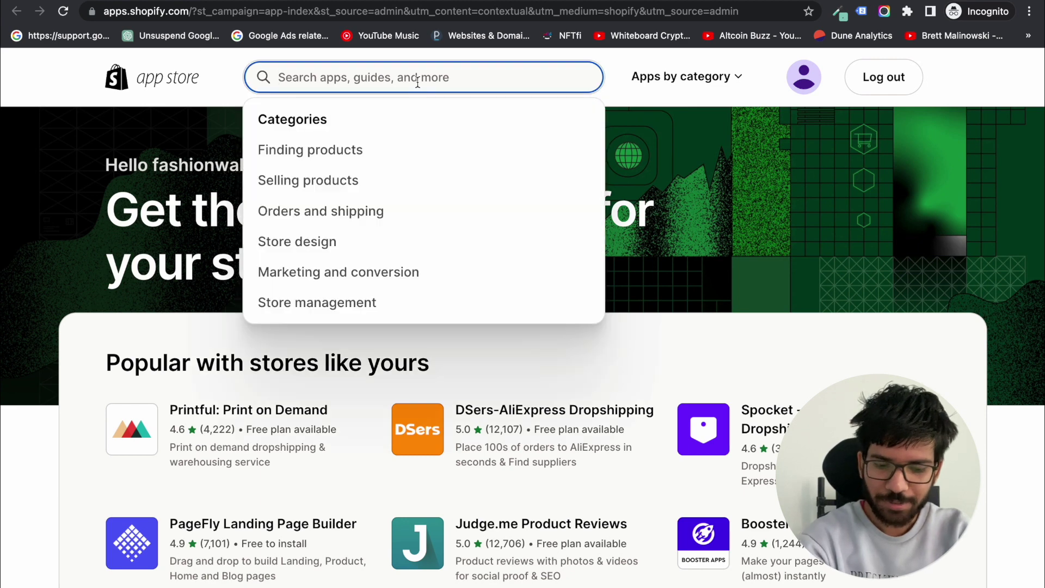
{"action": "type", "text": "feed"}
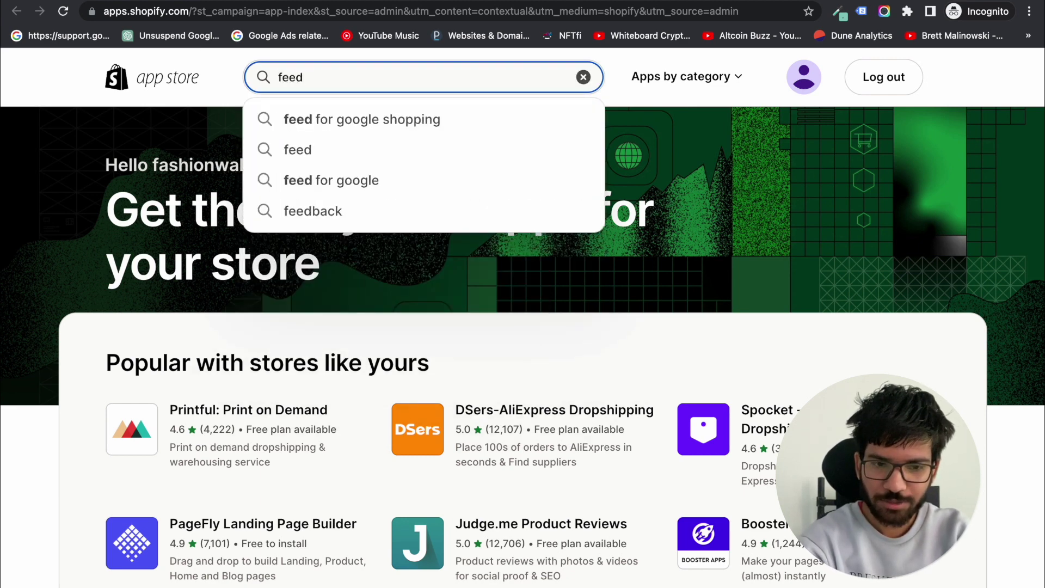
{"action": "left_click", "coordinate": [418, 119]}
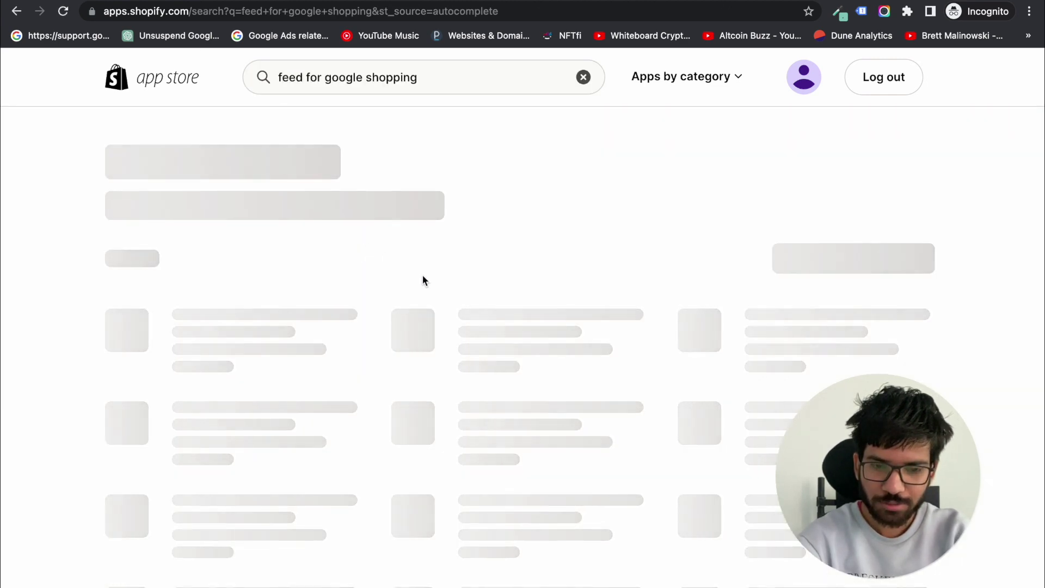
{"action": "scroll", "coordinate": [225, 477], "scroll_direction": "down", "scroll_amount": 1}
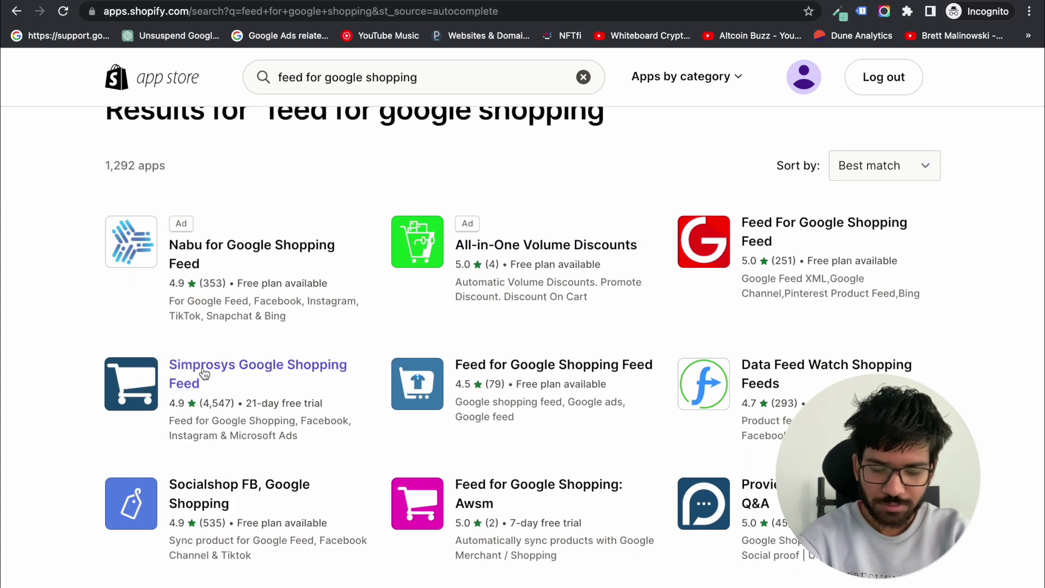
{"action": "left_click", "coordinate": [185, 372]}
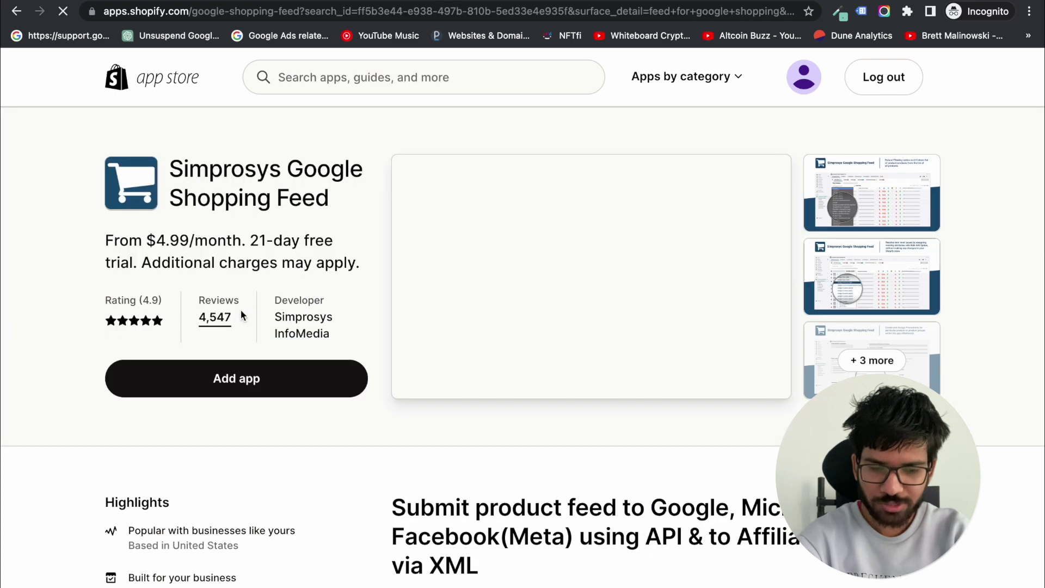
{"action": "left_click", "coordinate": [212, 383]}
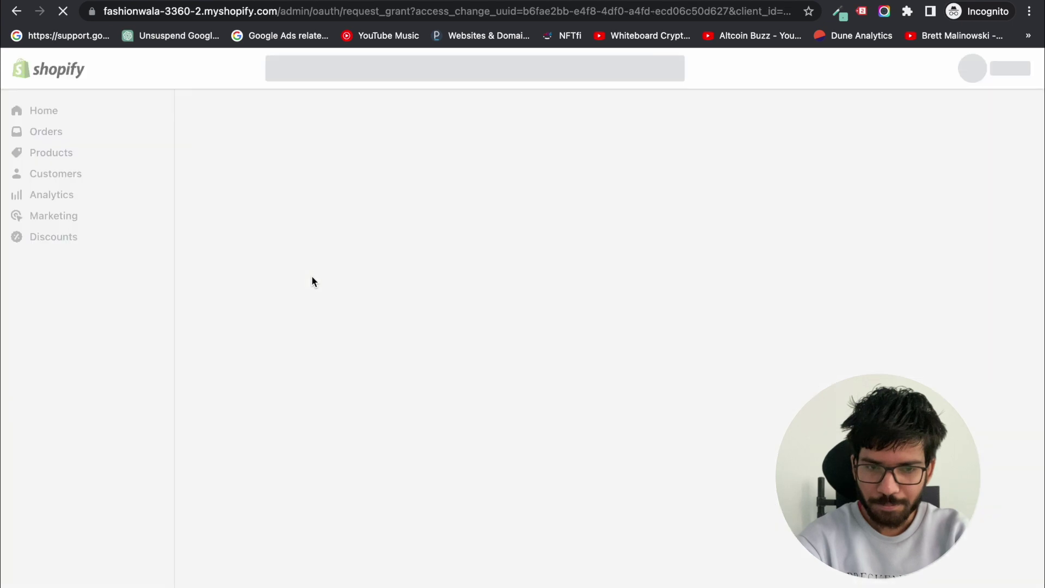
- Approve the Simprosys app's requested permissions and install it
{"action": "scroll", "coordinate": [508, 363], "scroll_direction": "down", "scroll_amount": 5}
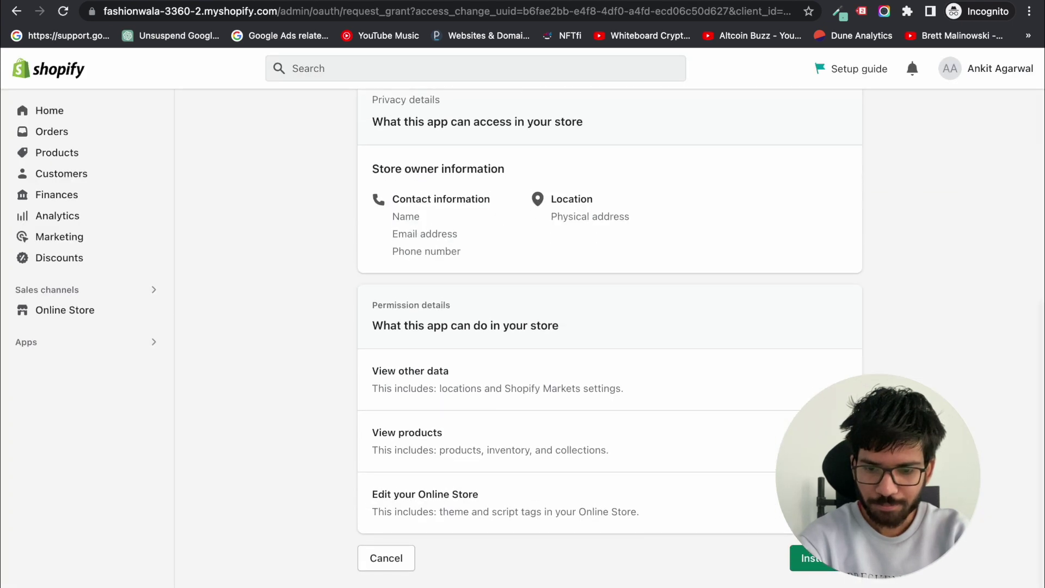
{"action": "left_click", "coordinate": [811, 558]}
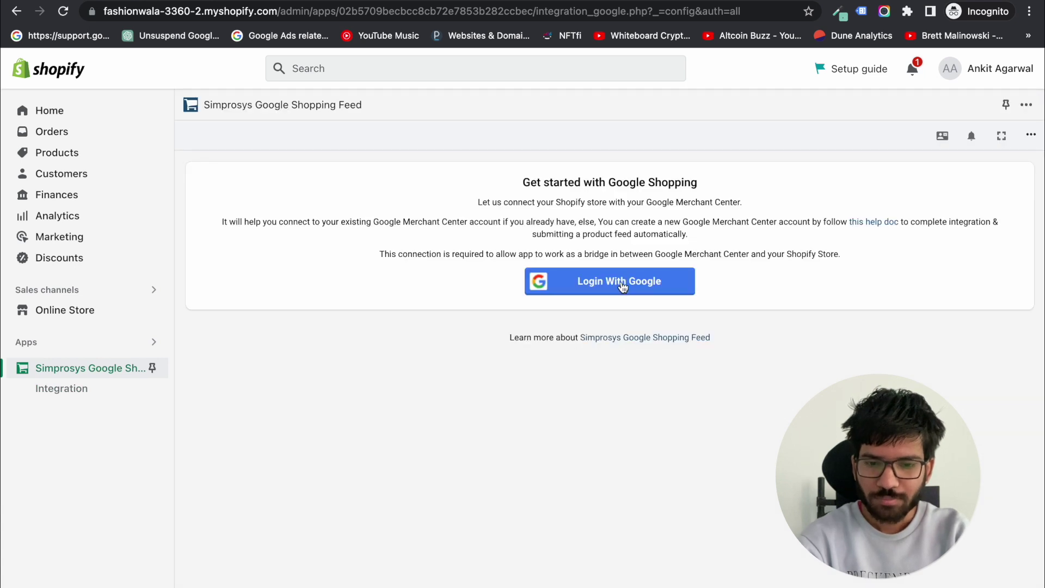
- Sign the Simprosys app in with Google and allow it access to the account
{"action": "left_click", "coordinate": [630, 287]}
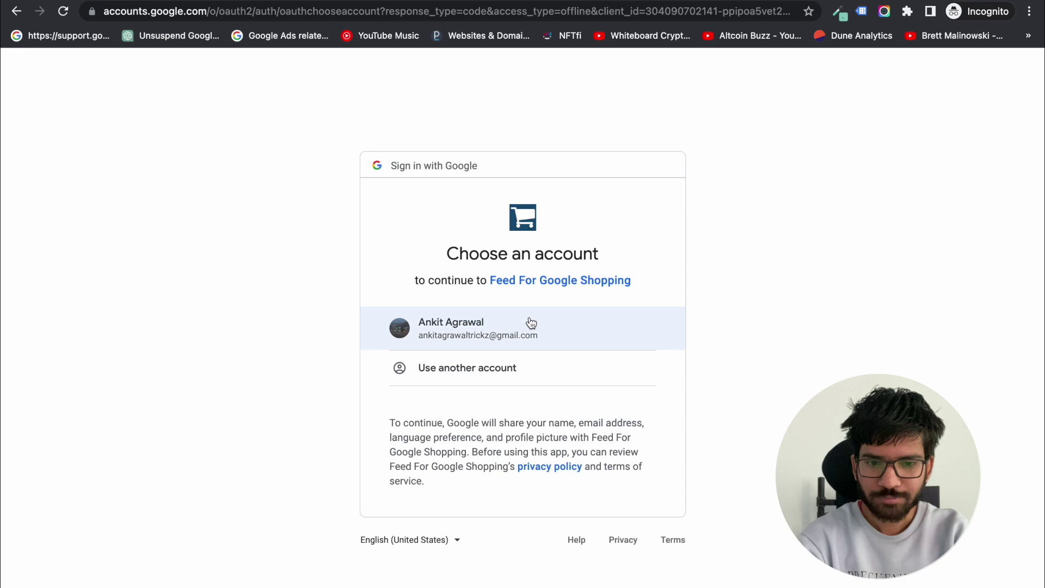
{"action": "left_click", "coordinate": [489, 325]}
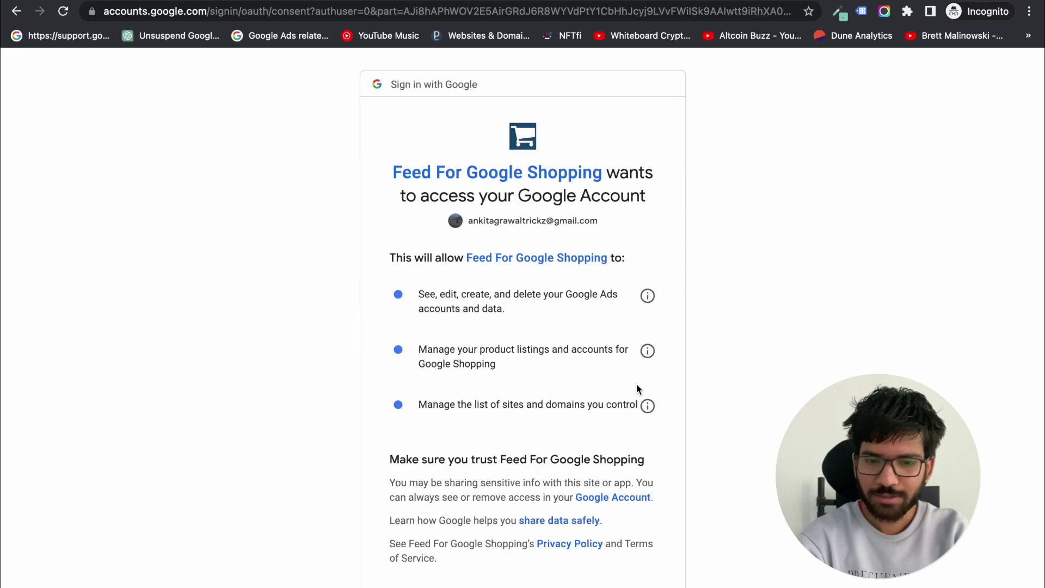
{"action": "scroll", "coordinate": [591, 464], "scroll_direction": "down", "scroll_amount": 2}
{"action": "left_click", "coordinate": [564, 508]}
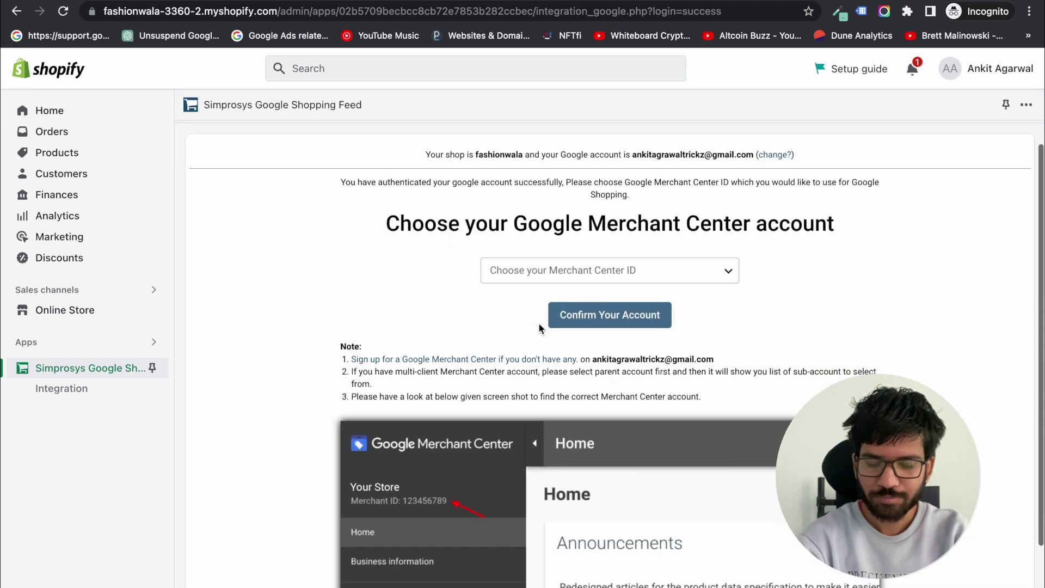
- Select the fashionswala Merchant Center account from the accounts dropdown
{"action": "scroll", "coordinate": [538, 323], "scroll_direction": "down", "scroll_amount": 2}
{"action": "left_click", "coordinate": [657, 228]}
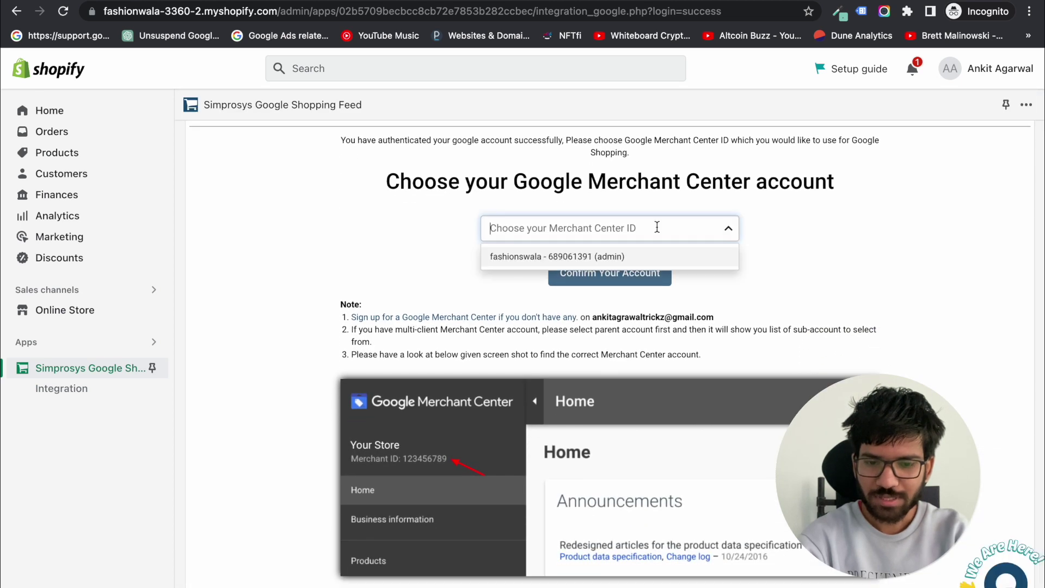
{"action": "left_click", "coordinate": [551, 264]}
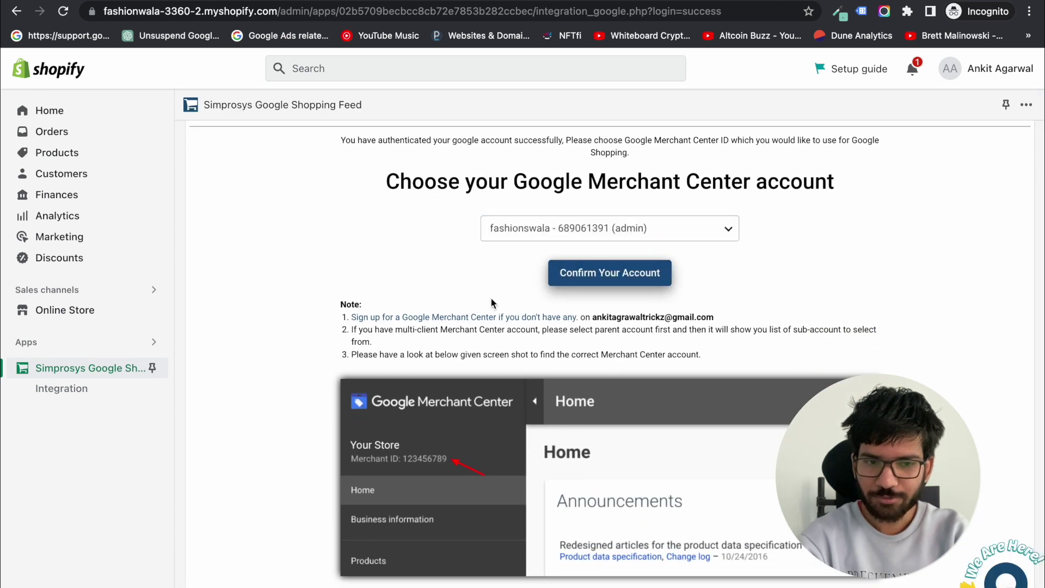
{"action": "scroll", "coordinate": [493, 303], "scroll_direction": "down", "scroll_amount": 2}
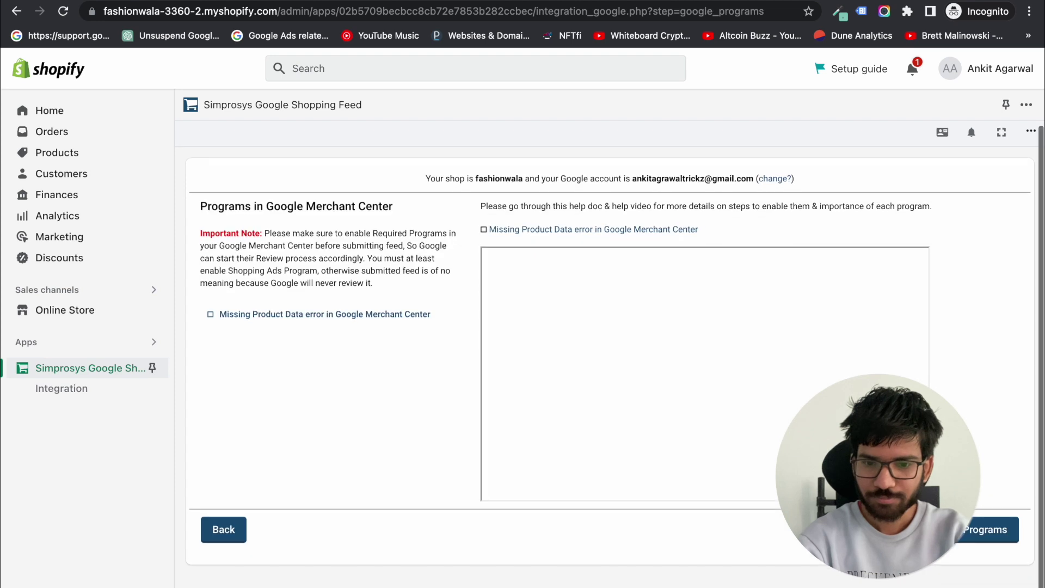
- Confirm the Merchant Center programs, choose Global Format product IDs, and sync products to the feed
{"action": "left_click", "coordinate": [985, 529]}
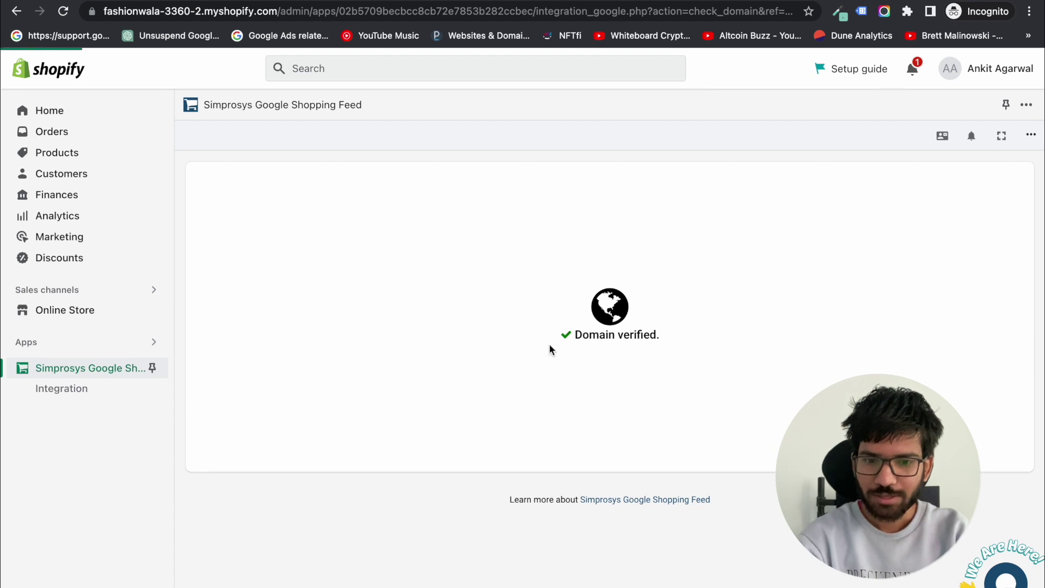
{"action": "left_click_drag", "start_coordinate": [441, 334], "coordinate": [829, 334]}
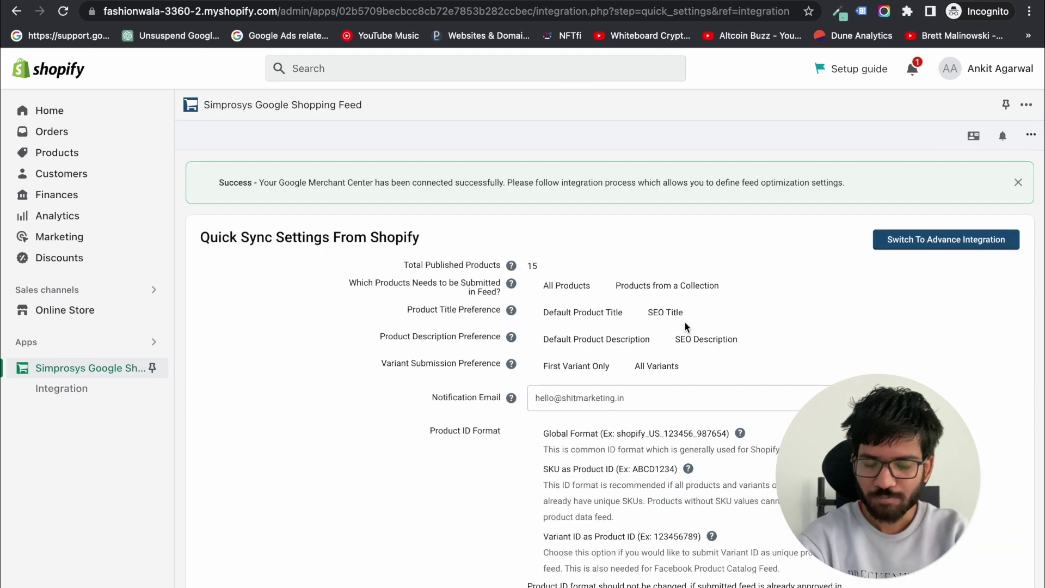
{"action": "scroll", "coordinate": [684, 324], "scroll_direction": "down", "scroll_amount": 3}
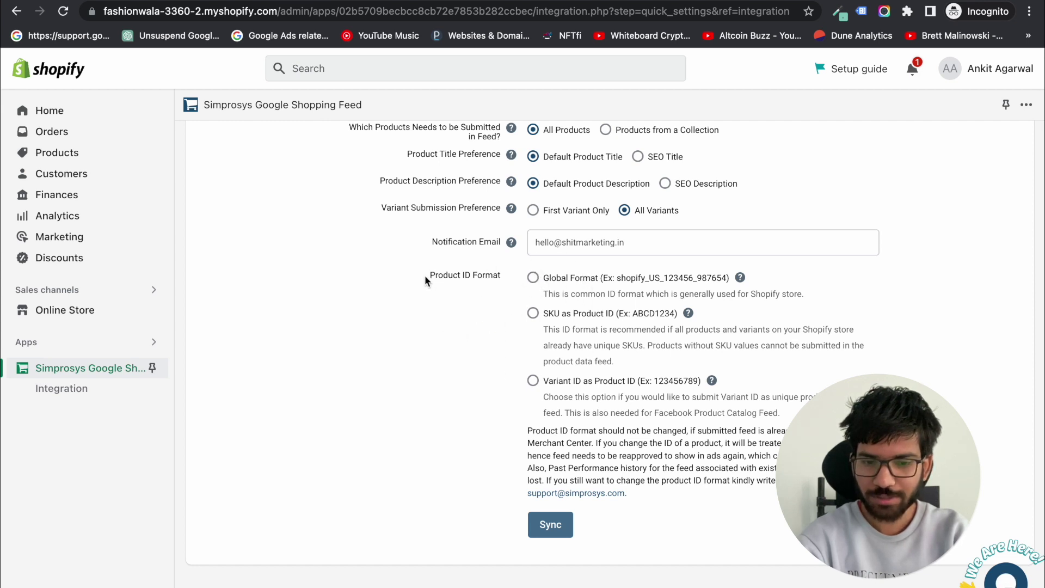
{"action": "left_click", "coordinate": [533, 280]}
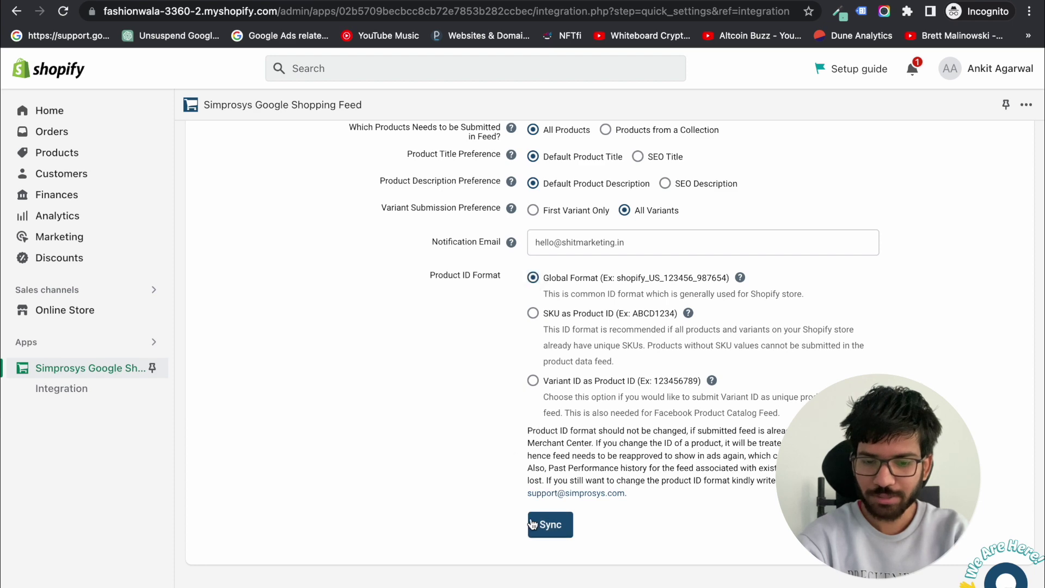
{"action": "left_click", "coordinate": [551, 525]}
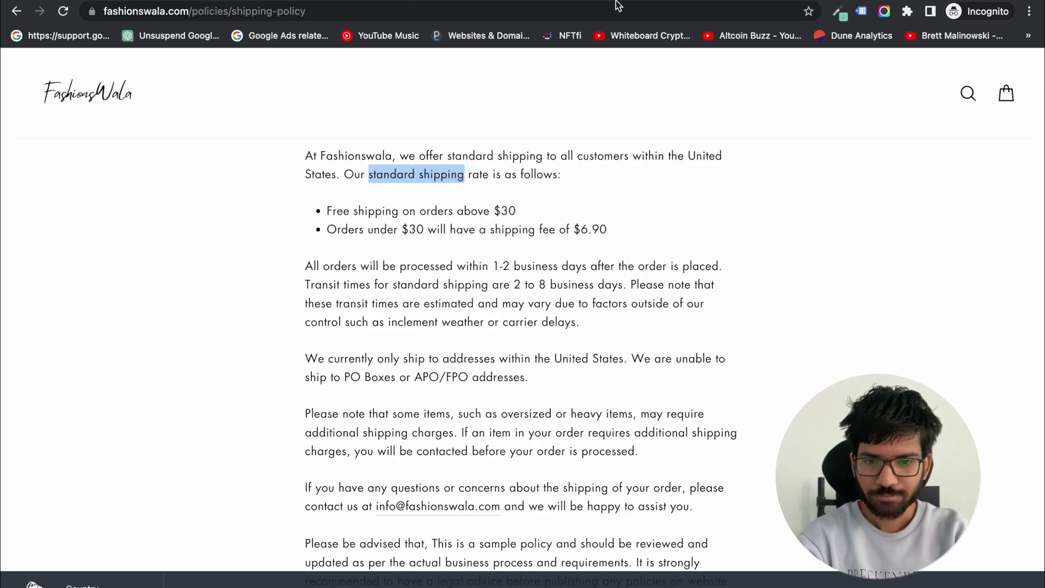
- Page through the Google policies slides, open Final review, then go back to Overview
{"action": "left_click", "coordinate": [625, 1]}
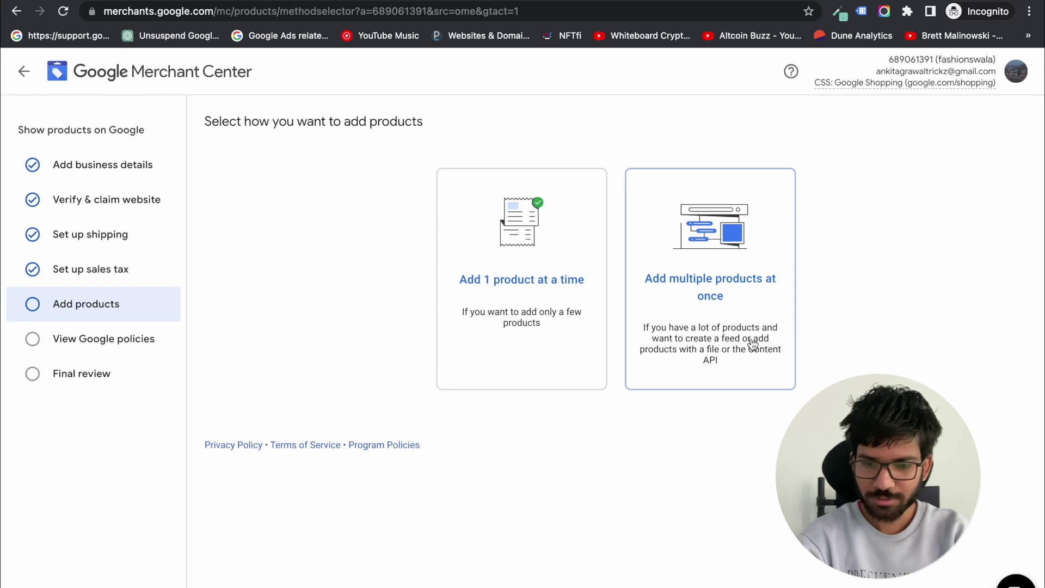
{"action": "left_click", "coordinate": [108, 340]}
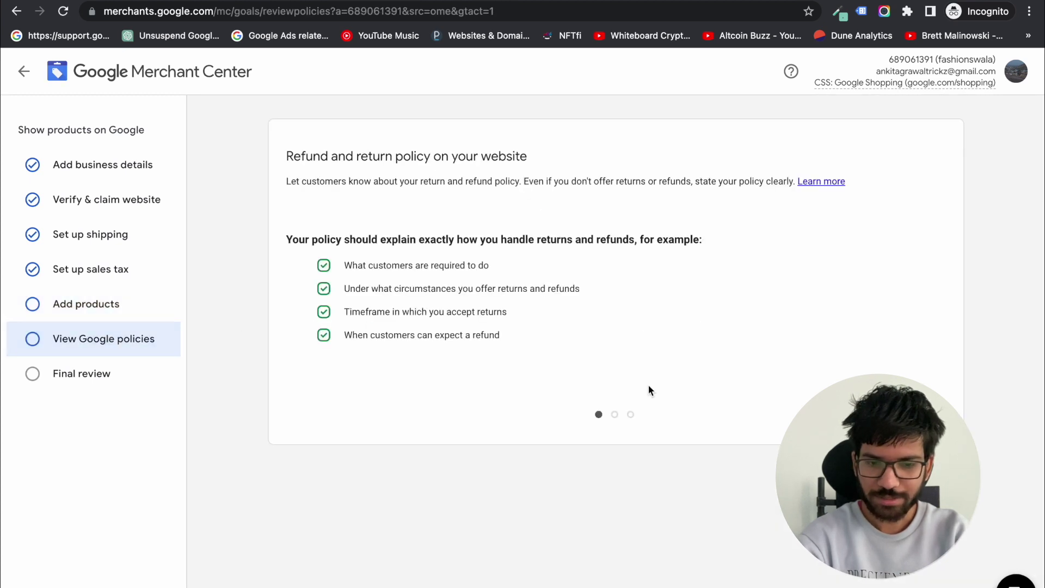
{"action": "left_click", "coordinate": [928, 414]}
{"action": "left_click", "coordinate": [928, 415]}
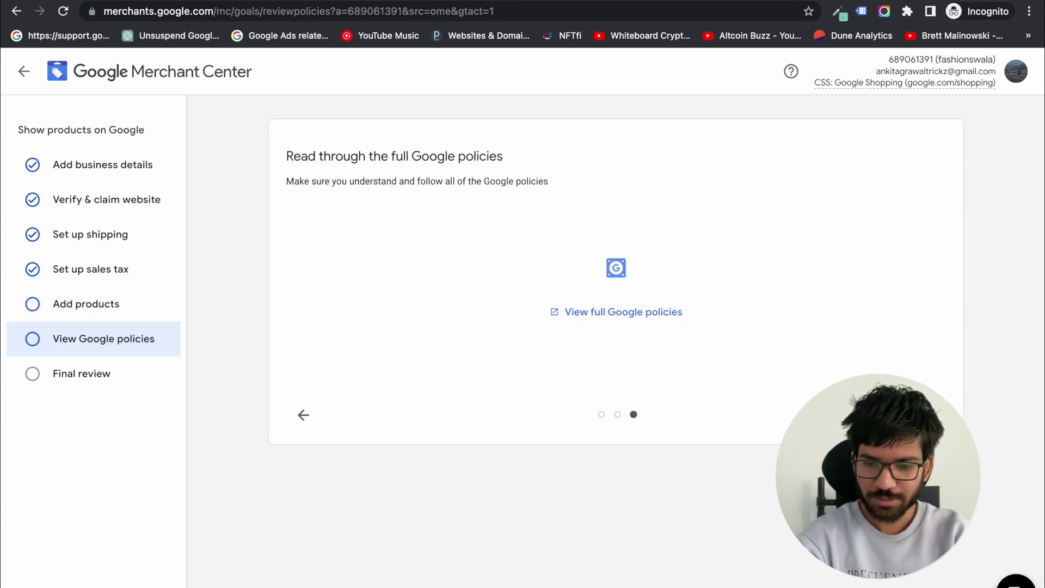
{"action": "left_click", "coordinate": [81, 381]}
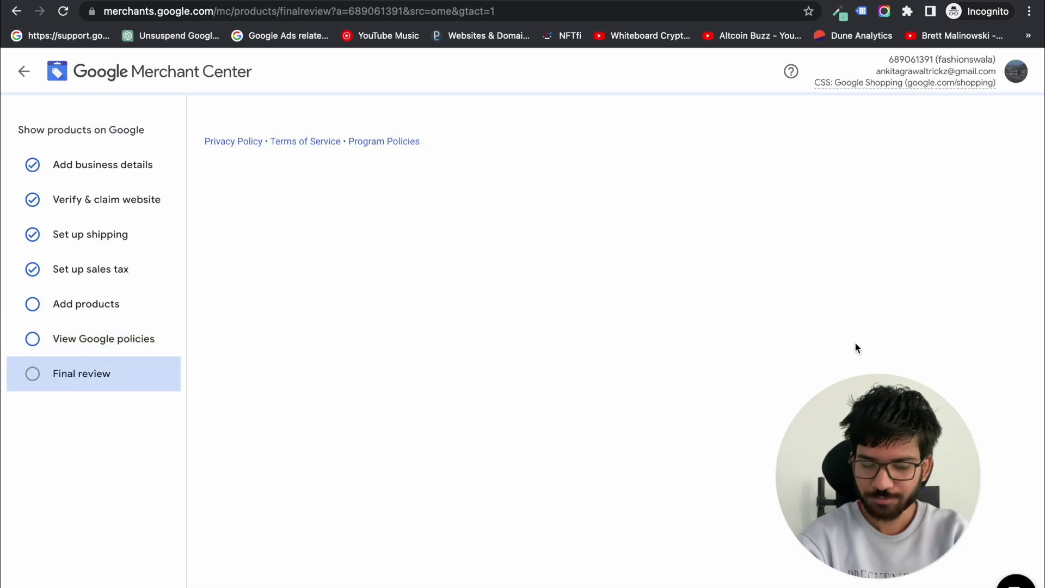
{"action": "scroll", "coordinate": [706, 336], "scroll_direction": "down", "scroll_amount": 5}
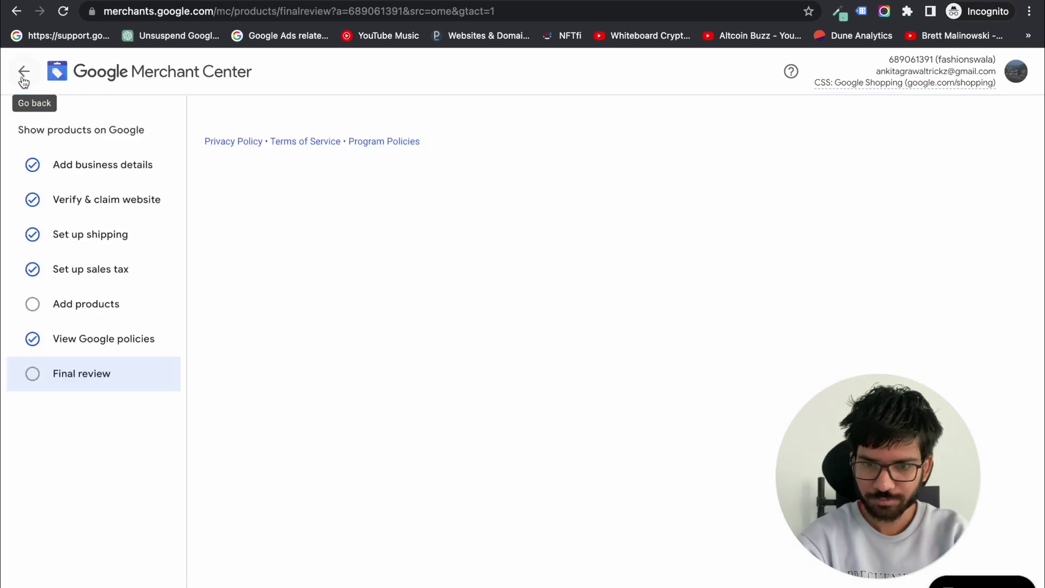
{"action": "left_click", "coordinate": [24, 81]}
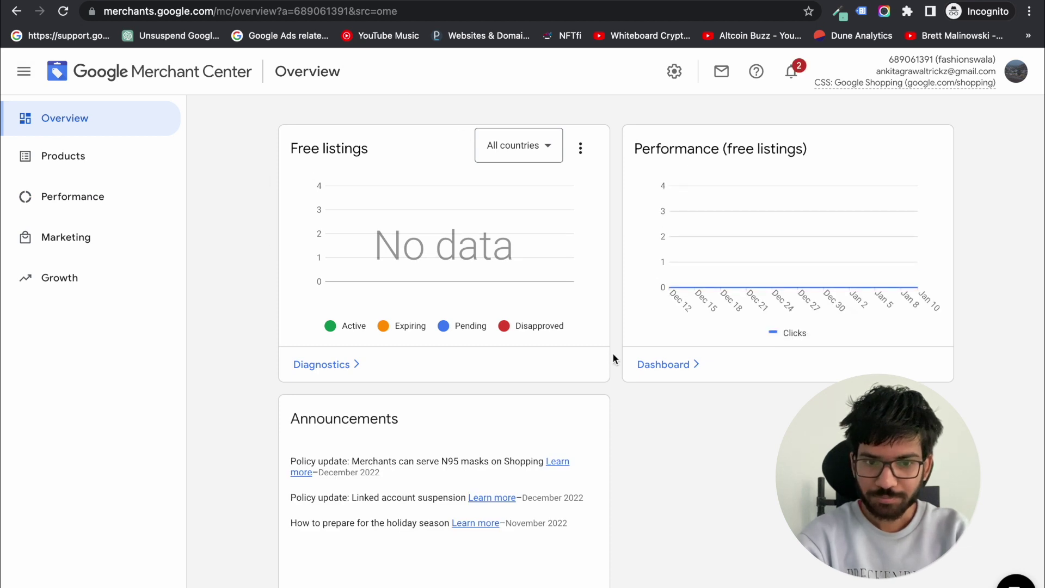
- Review the Linked accounts page, free listings diagnostics and the Growth programs list
{"action": "left_click", "coordinate": [674, 71]}
{"action": "left_click", "coordinate": [710, 248]}
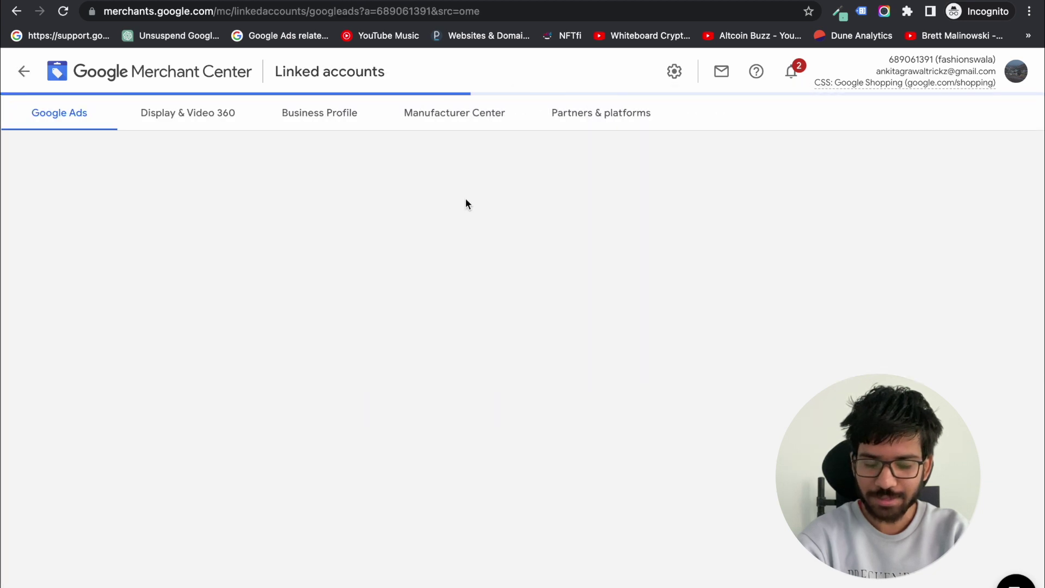
{"action": "left_click", "coordinate": [22, 72]}
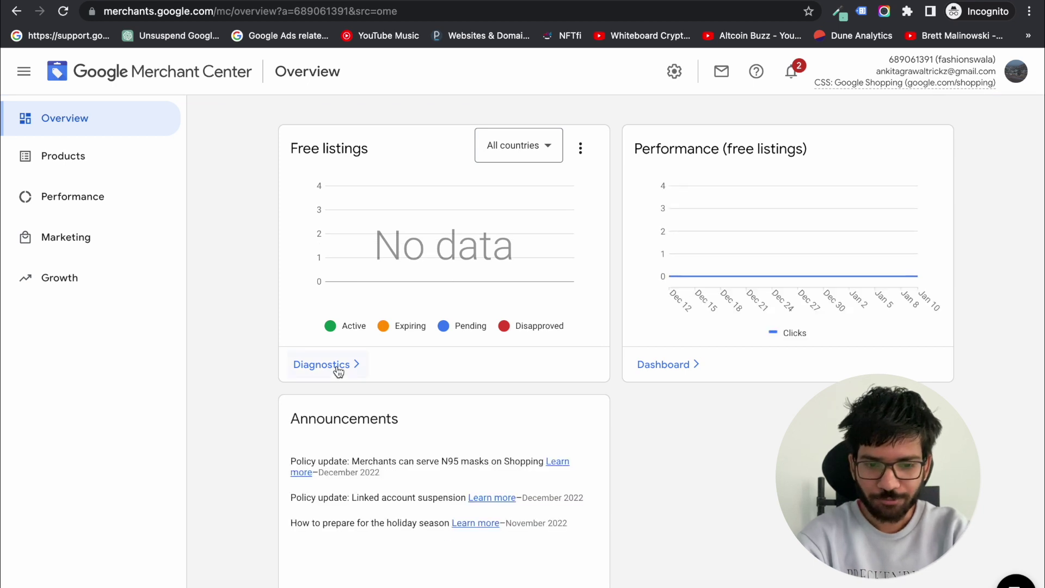
{"action": "left_click", "coordinate": [342, 365]}
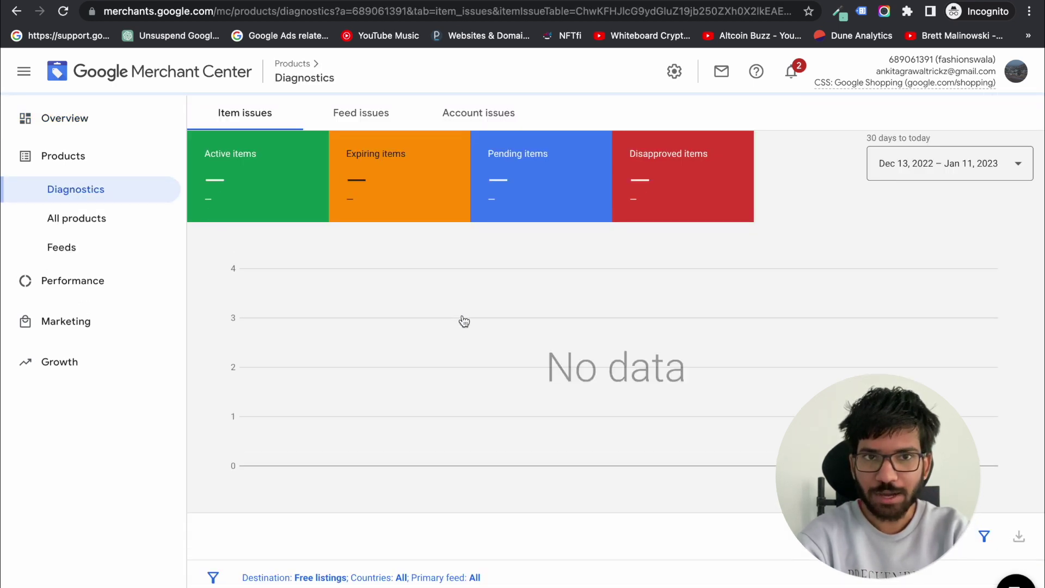
{"action": "left_click", "coordinate": [109, 363]}
{"action": "left_click", "coordinate": [122, 348]}
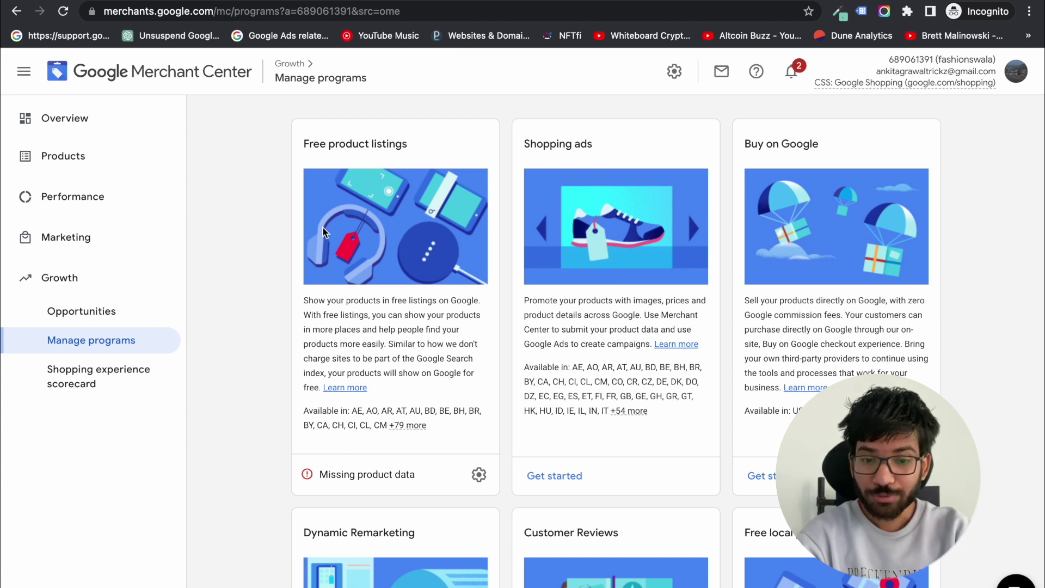
- Return to Overview, look over its announcements, and open the tools and settings list
{"action": "left_click", "coordinate": [81, 133]}
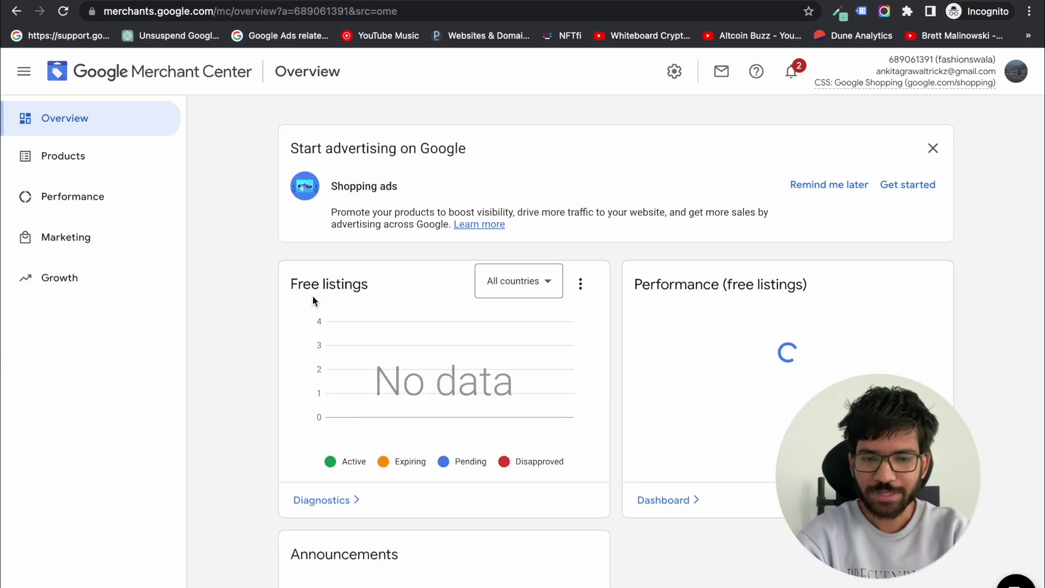
{"action": "scroll", "coordinate": [313, 300], "scroll_direction": "down", "scroll_amount": 1}
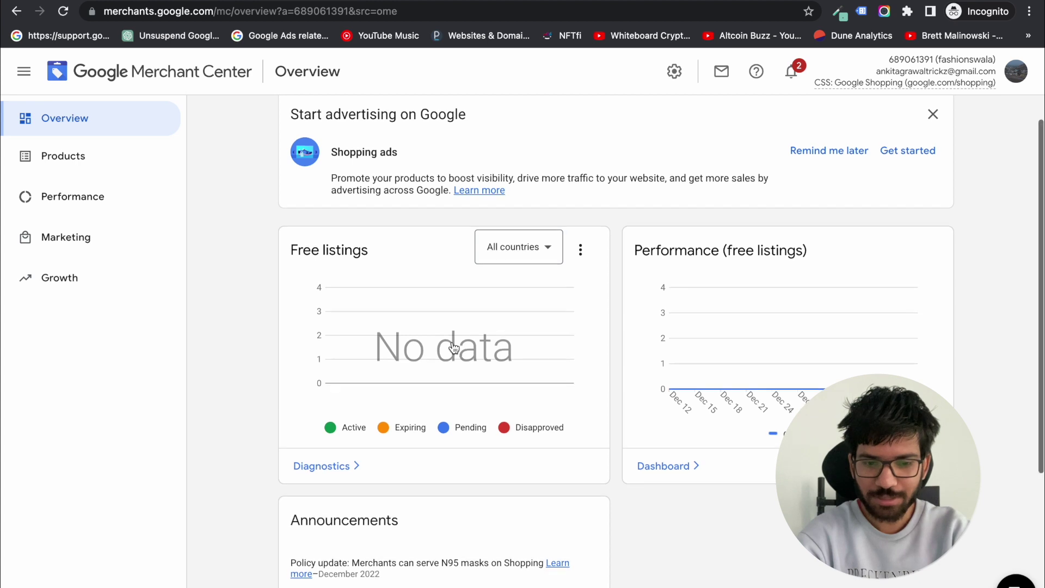
{"action": "scroll", "coordinate": [454, 347], "scroll_direction": "down", "scroll_amount": 4}
{"action": "scroll", "coordinate": [452, 341], "scroll_direction": "up", "scroll_amount": 5}
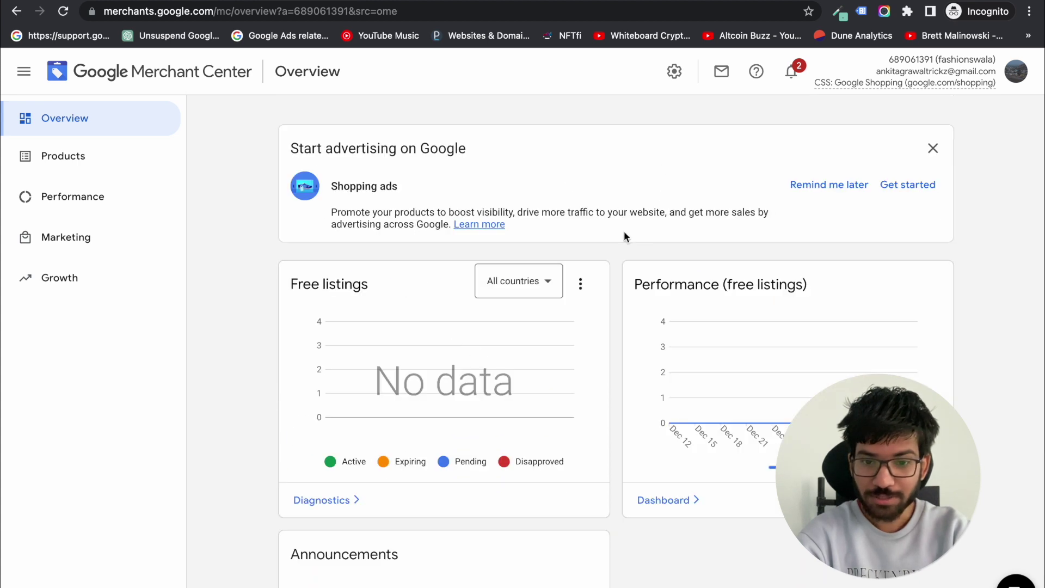
{"action": "left_click", "coordinate": [686, 80]}
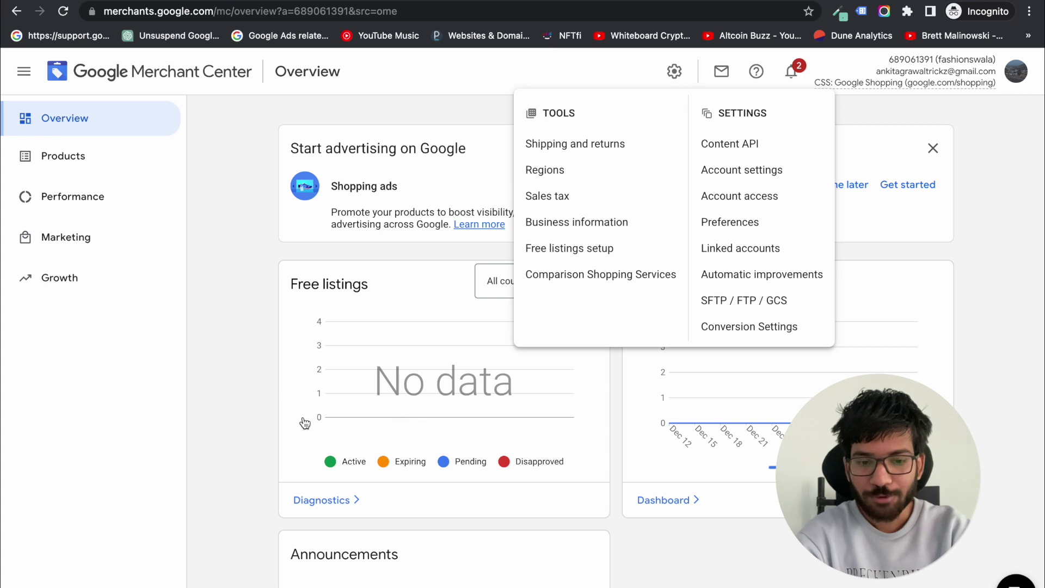
{"action": "left_click", "coordinate": [246, 370]}
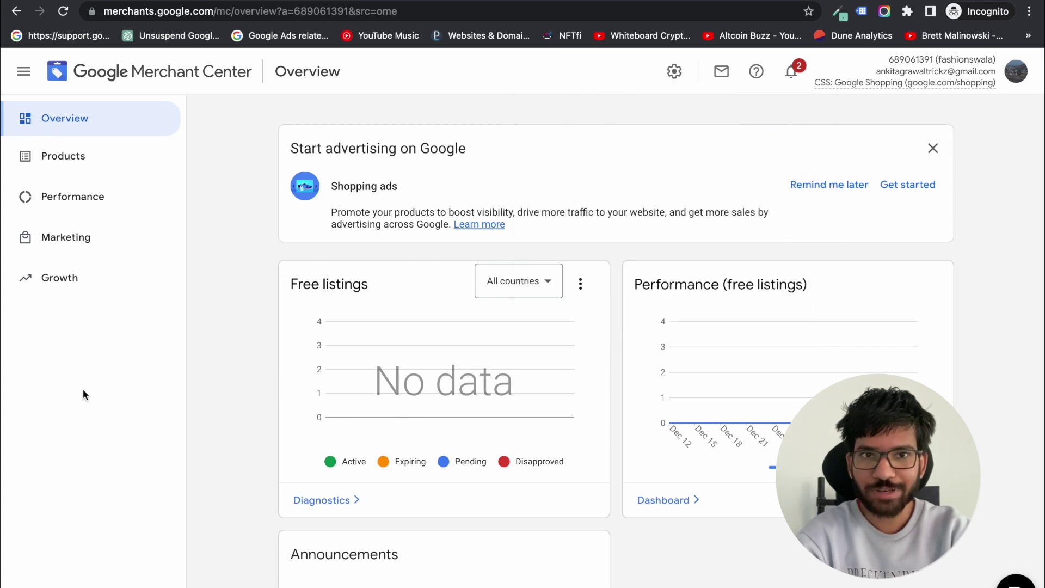
{"action": "mouse_move", "coordinate": [333, 470]}
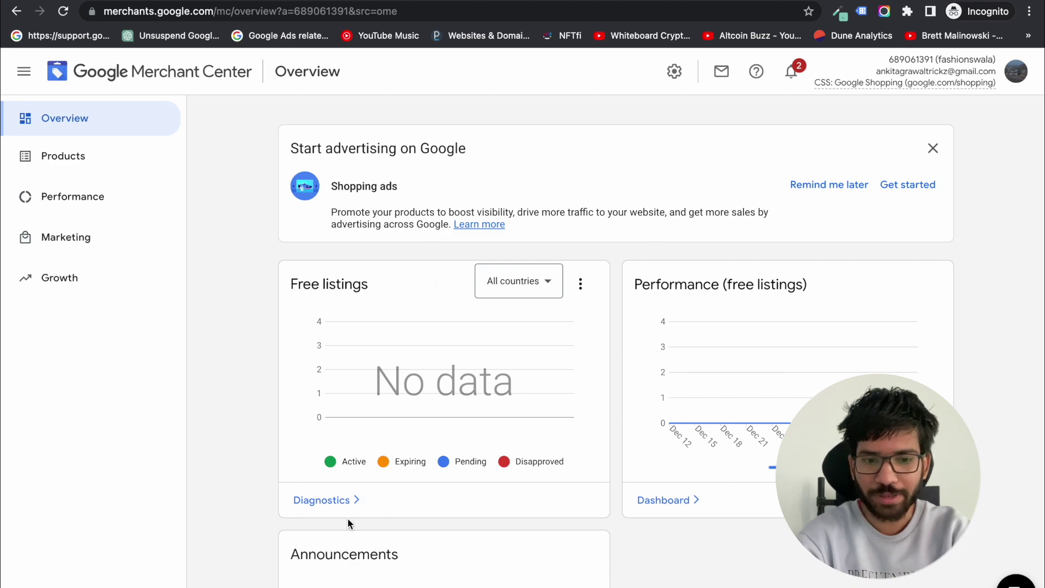
{"action": "scroll", "coordinate": [347, 517], "scroll_direction": "down", "scroll_amount": 5}
{"action": "scroll", "coordinate": [347, 517], "scroll_direction": "up", "scroll_amount": 3}
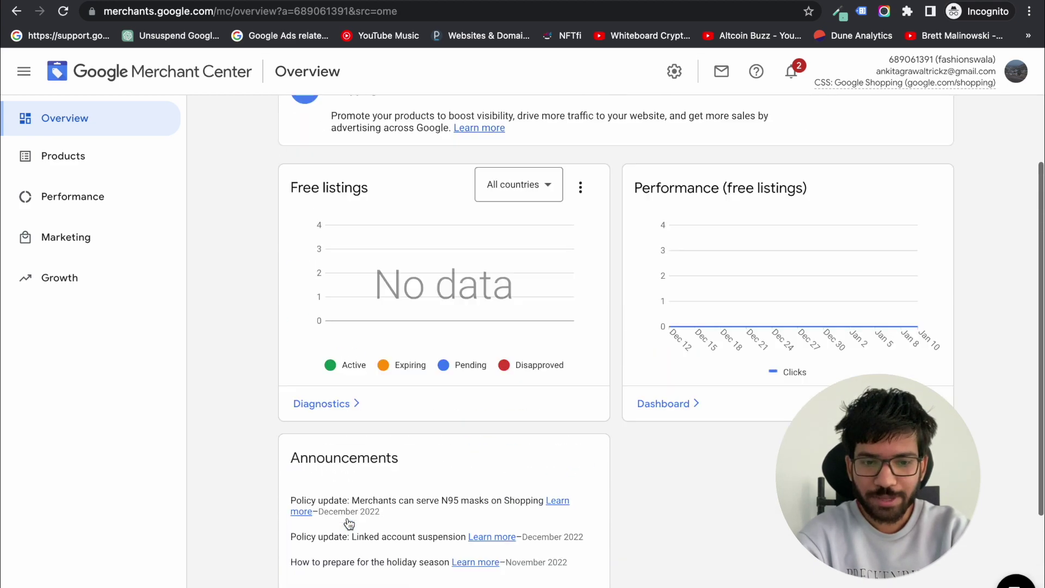
{"action": "scroll", "coordinate": [349, 524], "scroll_direction": "up", "scroll_amount": 2}
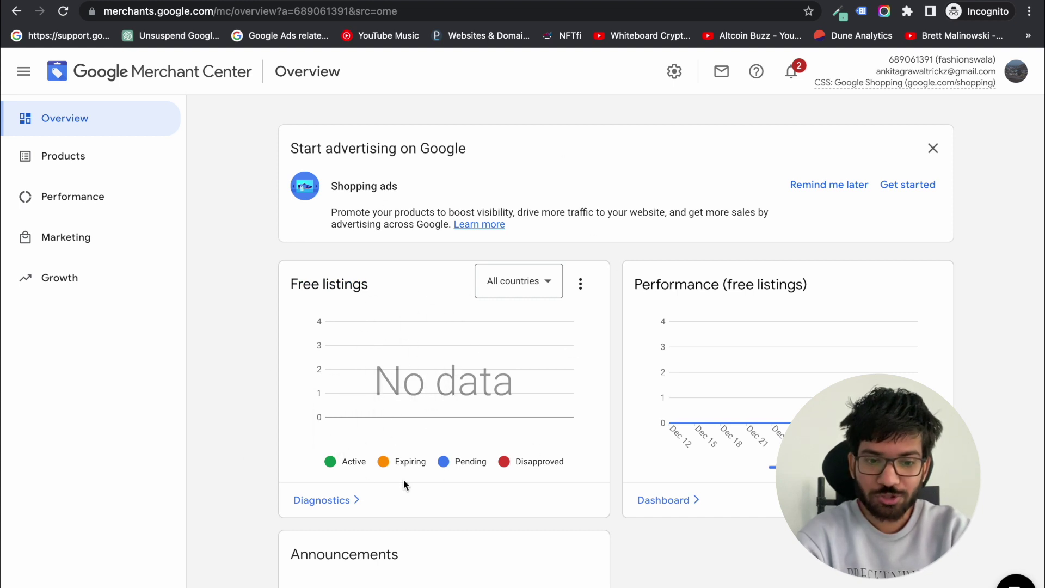
{"action": "scroll", "coordinate": [403, 479], "scroll_direction": "down", "scroll_amount": 4}
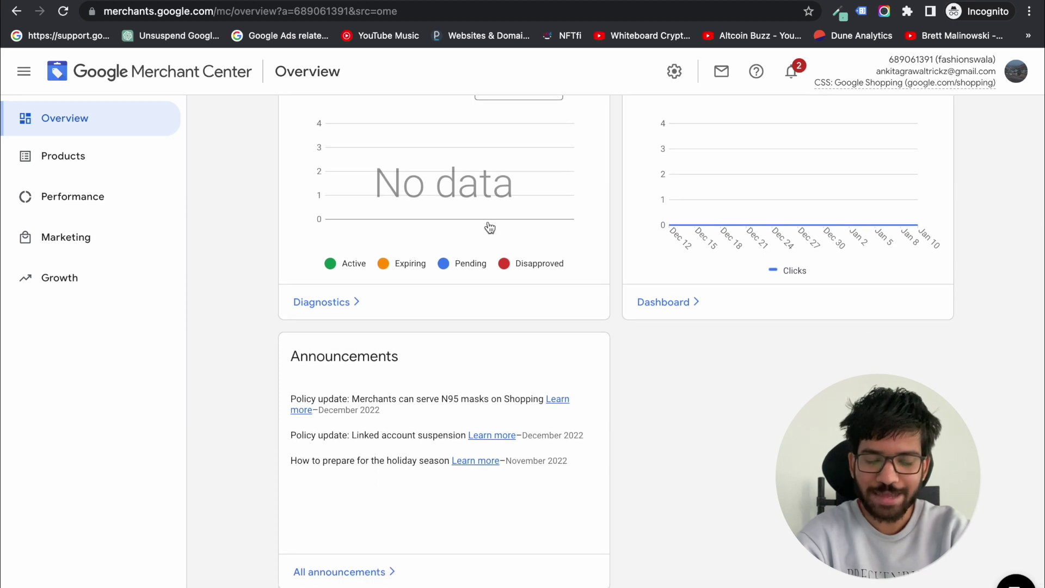
{"action": "scroll", "coordinate": [490, 228], "scroll_direction": "up", "scroll_amount": 4}
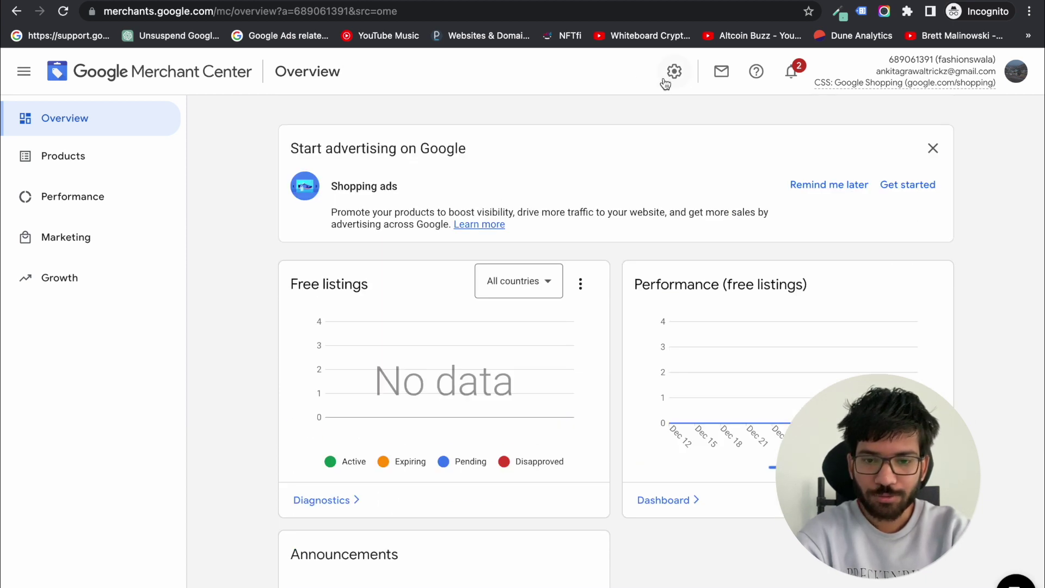
{"action": "left_click", "coordinate": [684, 79]}
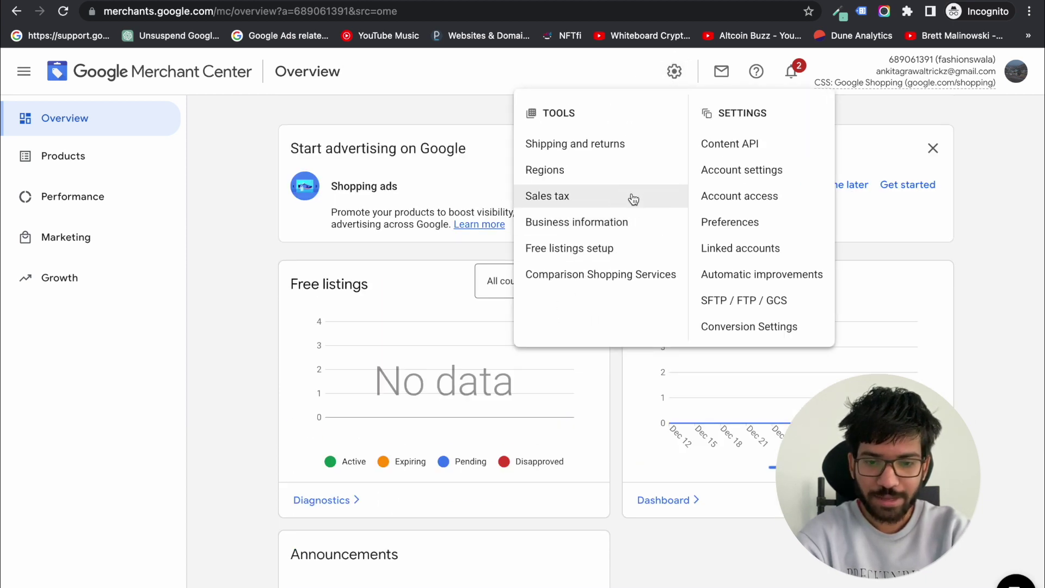
- Start a new United States return policy under shipping and returns settings
{"action": "left_click", "coordinate": [574, 145]}
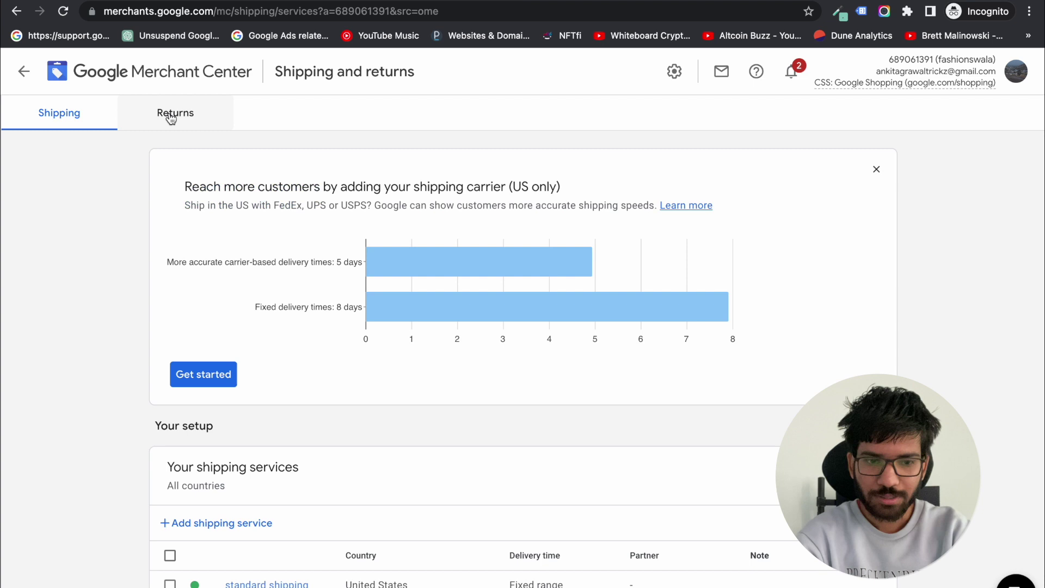
{"action": "left_click", "coordinate": [170, 117]}
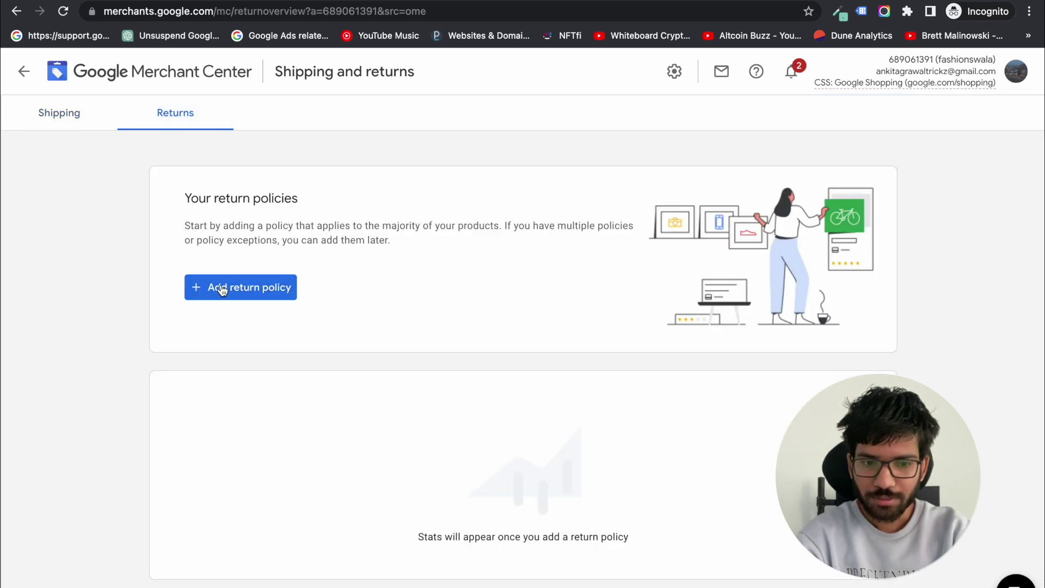
{"action": "left_click", "coordinate": [220, 288]}
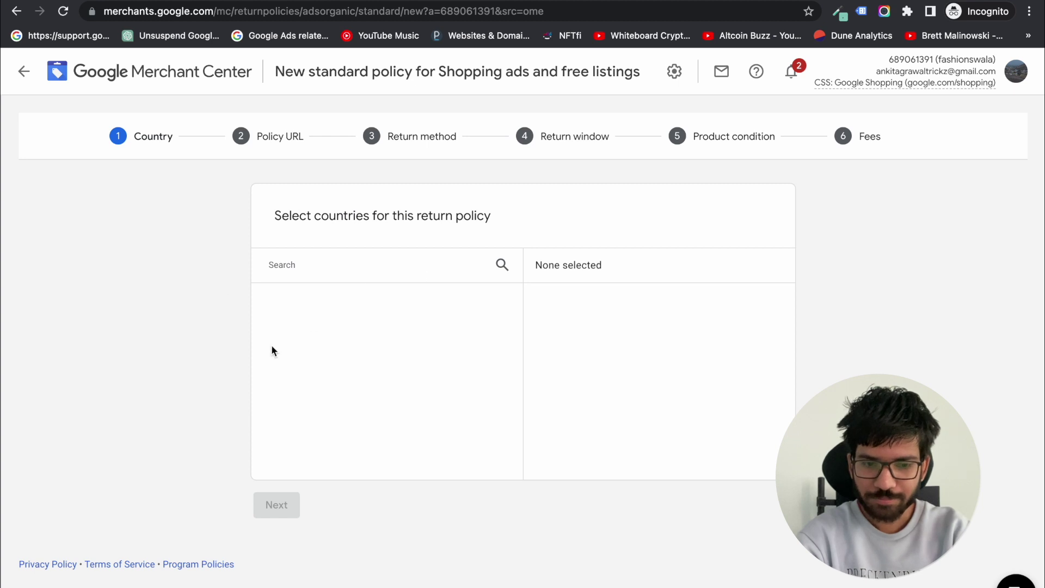
{"action": "left_click", "coordinate": [266, 516]}
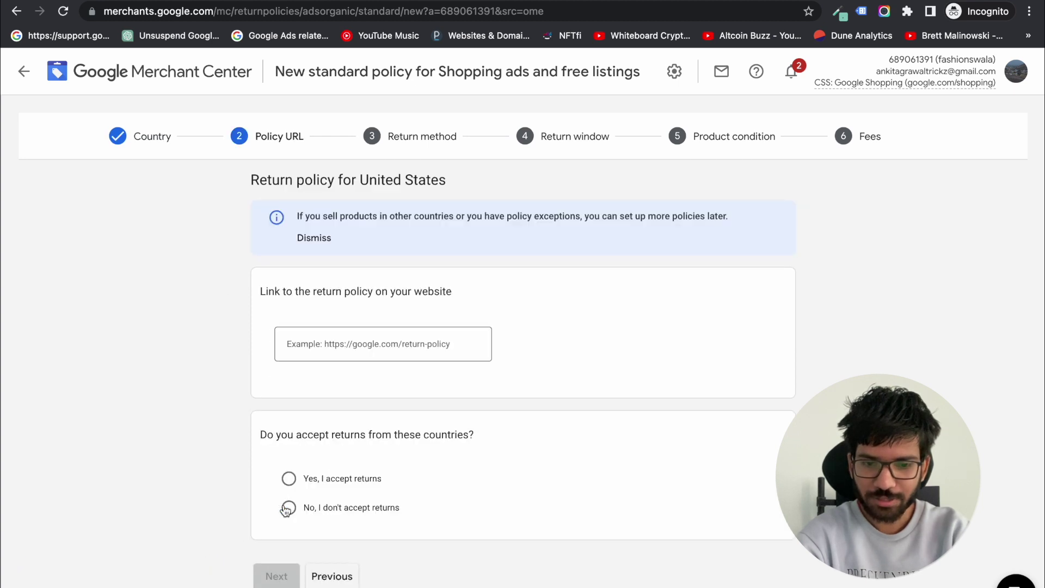
{"action": "left_click", "coordinate": [354, 357]}
{"action": "key", "text": "ctrl+Tab"}
{"action": "scroll", "coordinate": [351, 339], "scroll_direction": "down", "scroll_amount": 10}
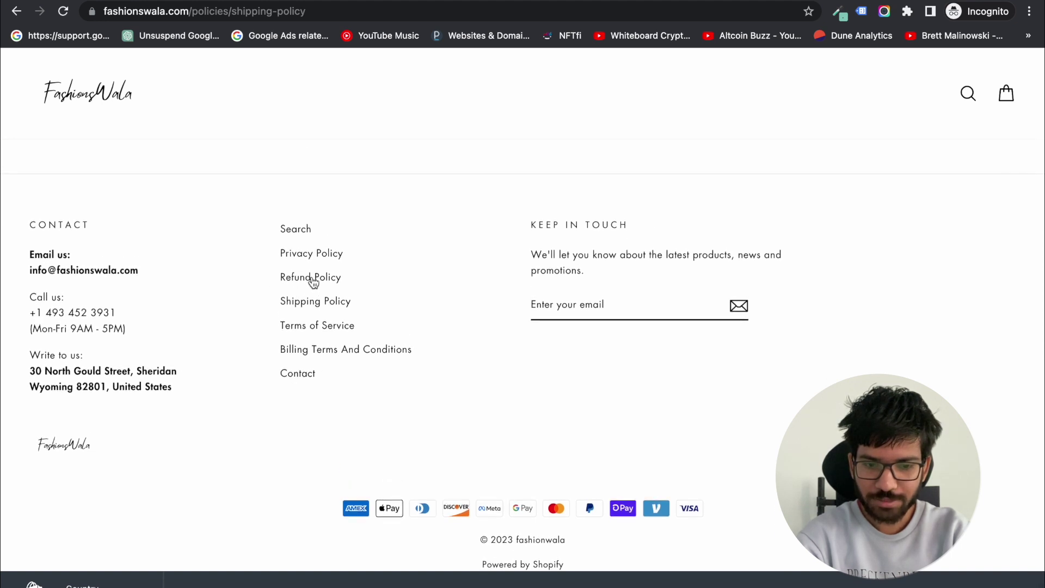
{"action": "left_click", "coordinate": [303, 10]}
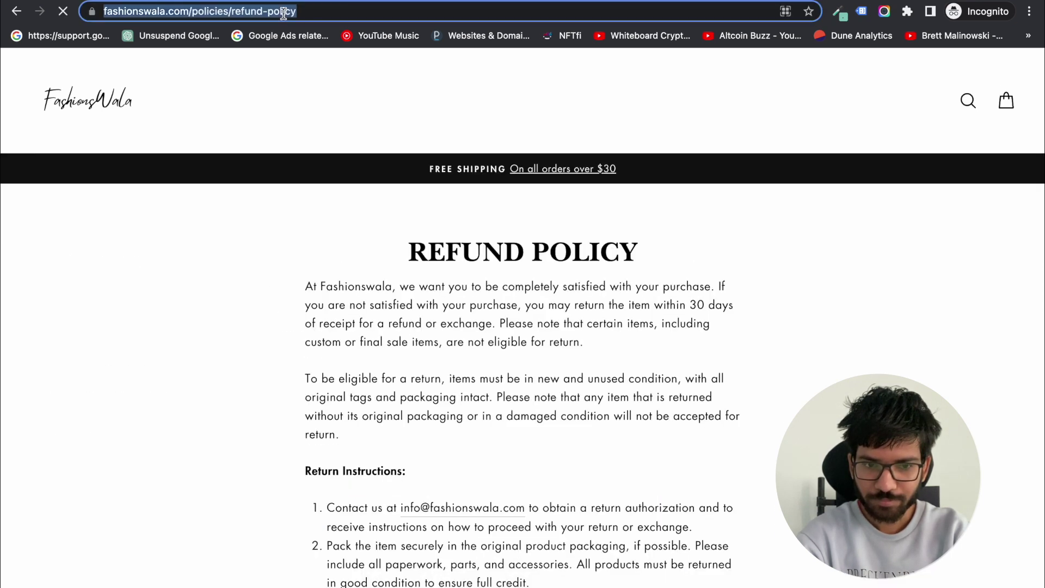
{"action": "right_click", "coordinate": [285, 11]}
{"action": "left_click", "coordinate": [325, 113]}
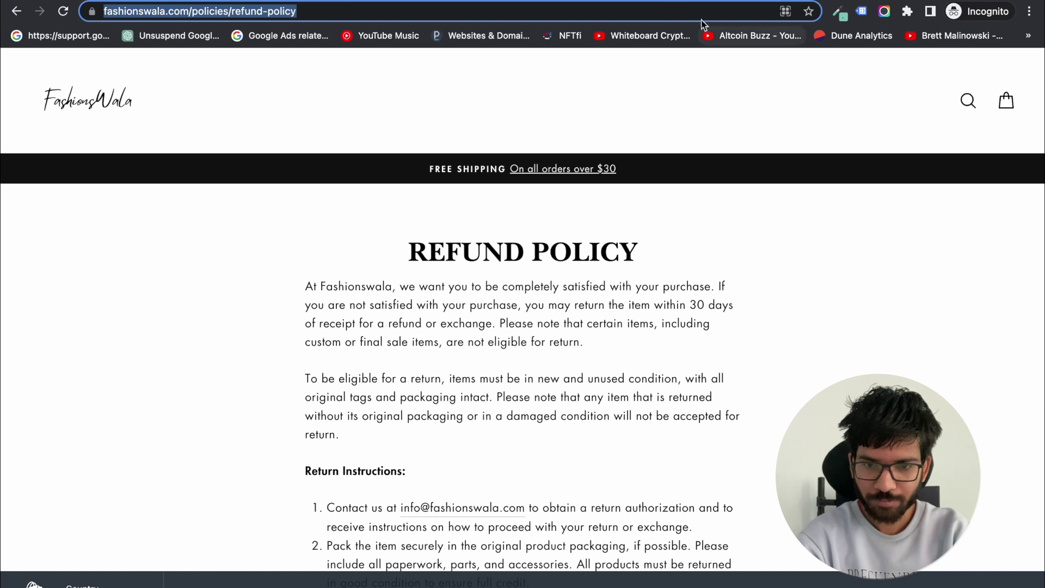
{"action": "key", "text": "ctrl+shift+Tab"}
{"action": "left_click", "coordinate": [338, 341]}
{"action": "key", "text": "ctrl+v"}
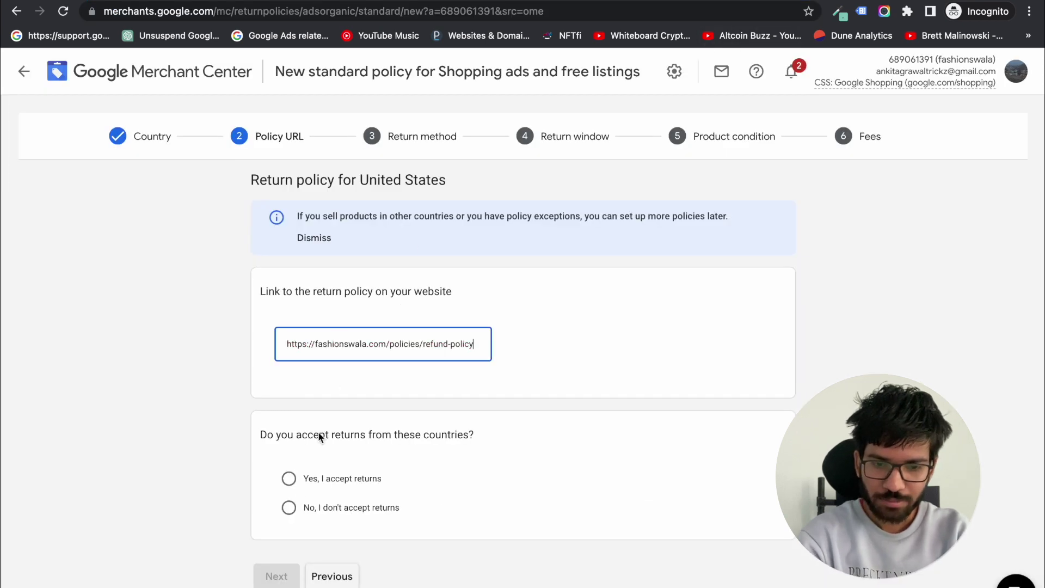
- Accept returns by mail with download/print labels for defective and remorse returns
{"action": "left_click", "coordinate": [308, 482]}
{"action": "scroll", "coordinate": [308, 481], "scroll_direction": "down", "scroll_amount": 1}
{"action": "left_click", "coordinate": [276, 540]}
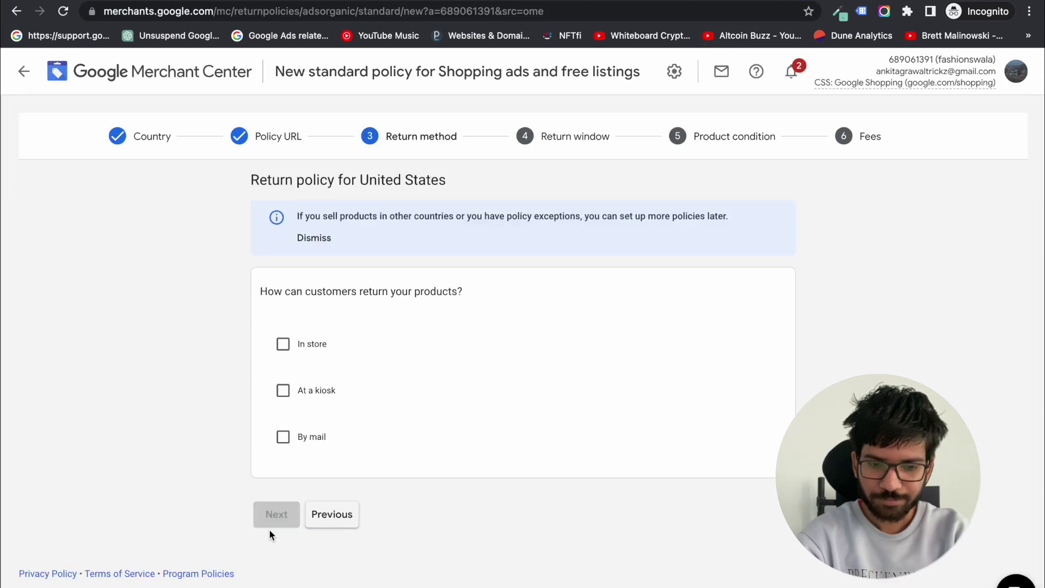
{"action": "left_click", "coordinate": [284, 437]}
{"action": "scroll", "coordinate": [287, 455], "scroll_direction": "down", "scroll_amount": 5}
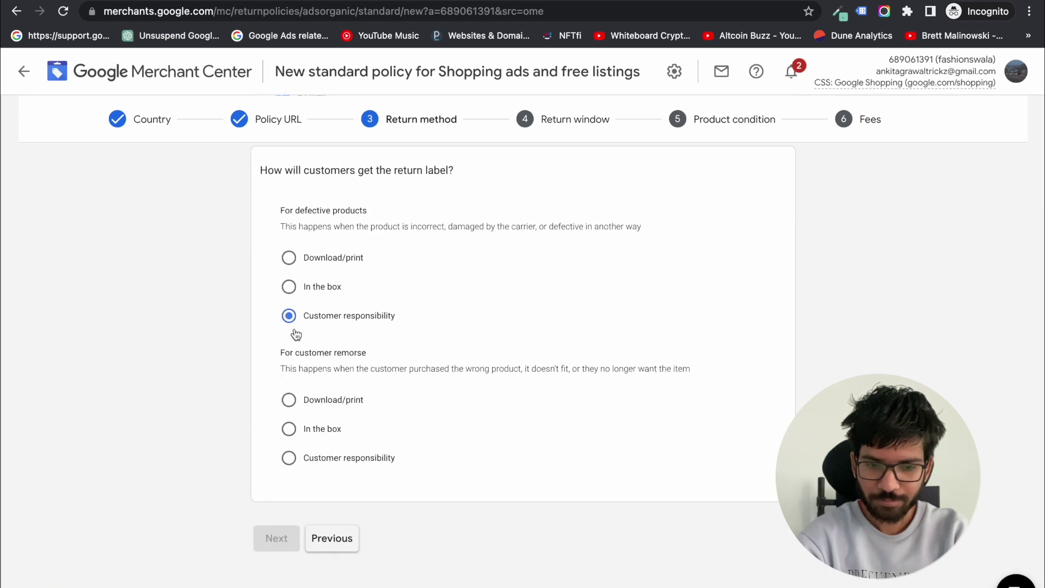
{"action": "left_click", "coordinate": [298, 404]}
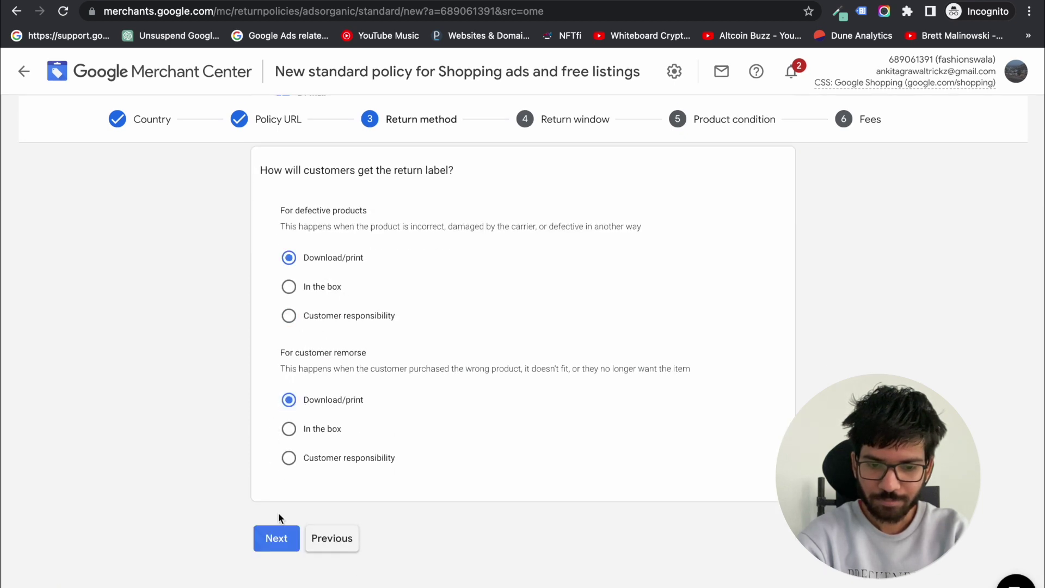
{"action": "left_click", "coordinate": [277, 538]}
{"action": "left_click", "coordinate": [389, 348]}
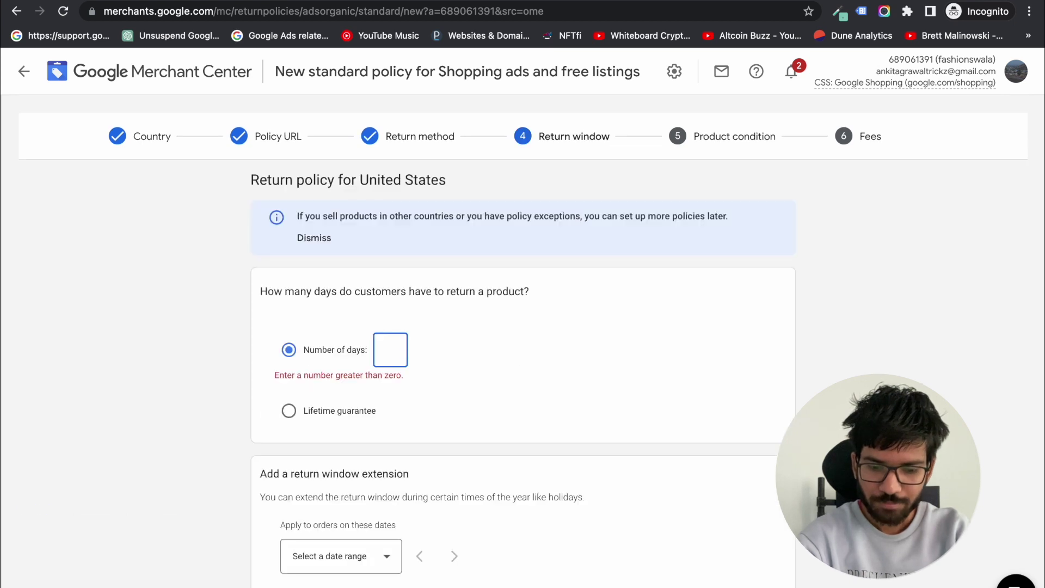
- Set a 30-day return window and accept returns of new items only
{"action": "type", "text": "30"}
{"action": "scroll", "coordinate": [419, 432], "scroll_direction": "down", "scroll_amount": 4}
{"action": "left_click", "coordinate": [276, 538]}
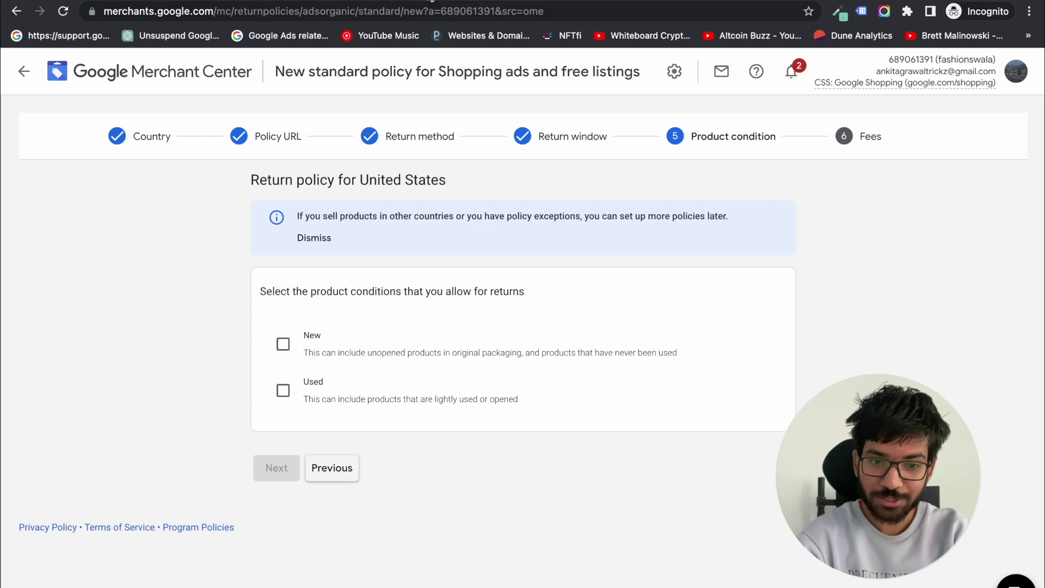
{"action": "key", "text": "ctrl+Tab"}
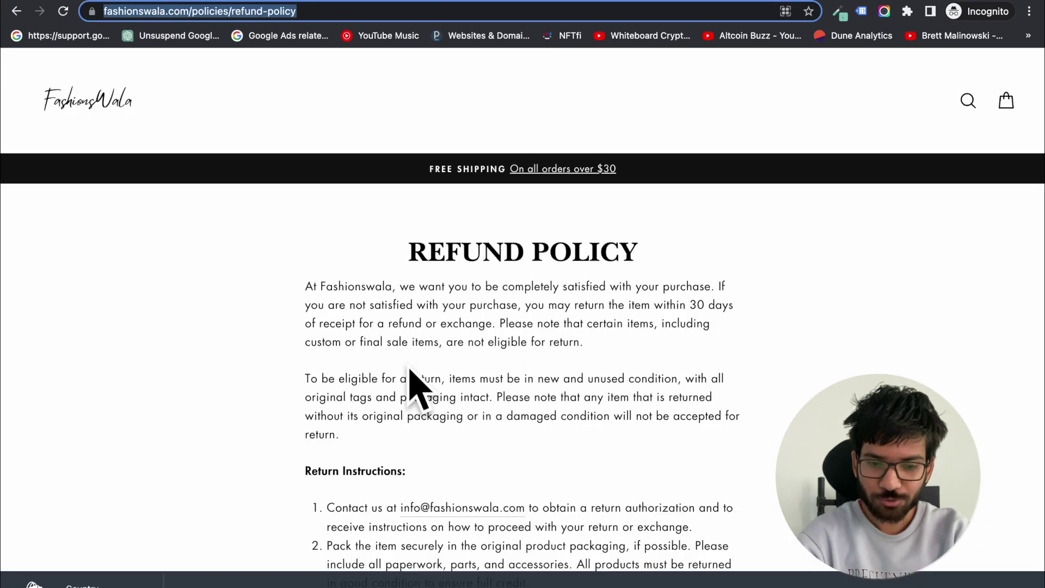
{"action": "key", "text": "ctrl+shift+Tab"}
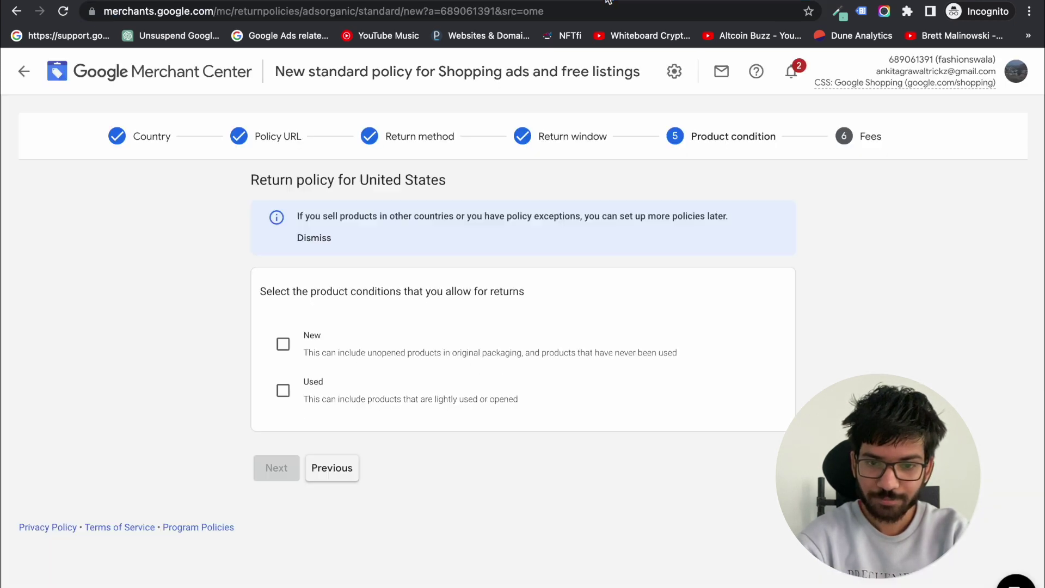
{"action": "left_click", "coordinate": [283, 344]}
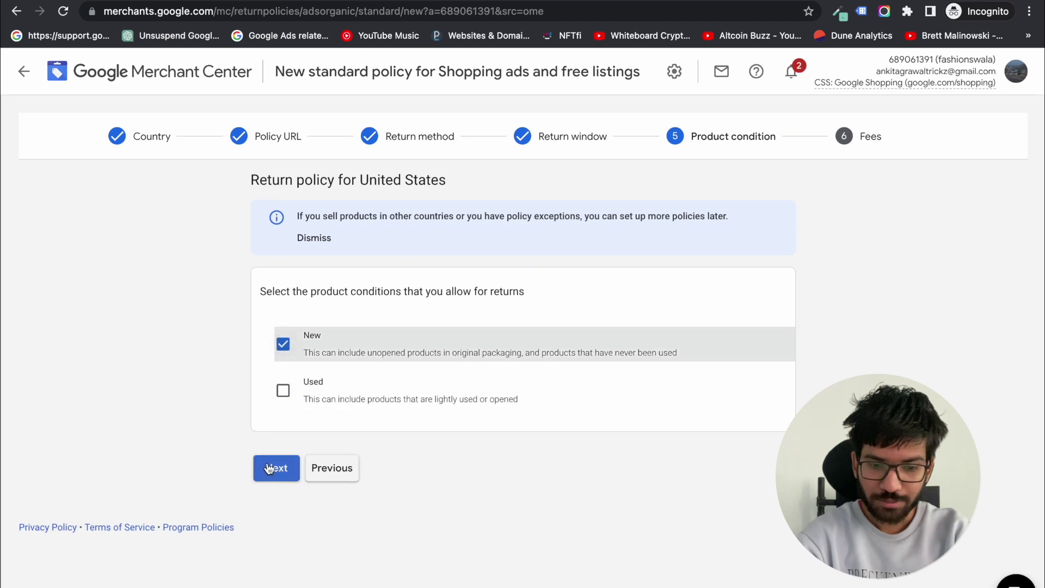
{"action": "left_click", "coordinate": [276, 468]}
- Charge no restocking fee, make remorse and defective return shipping free, and save the policy
{"action": "left_click", "coordinate": [288, 477]}
{"action": "scroll", "coordinate": [288, 477], "scroll_direction": "down", "scroll_amount": 8}
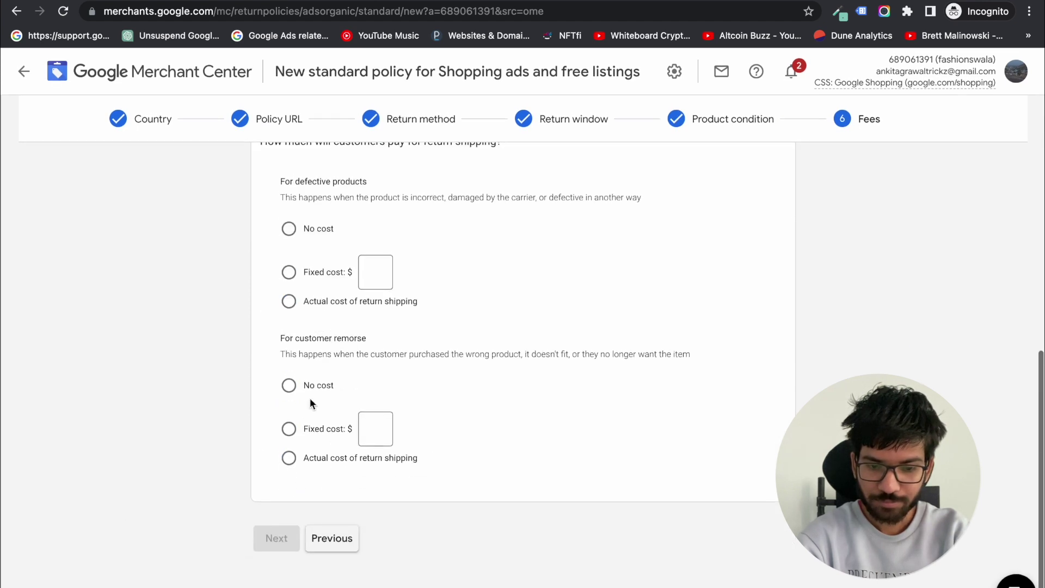
{"action": "left_click", "coordinate": [311, 392]}
{"action": "scroll", "coordinate": [312, 403], "scroll_direction": "up", "scroll_amount": 1}
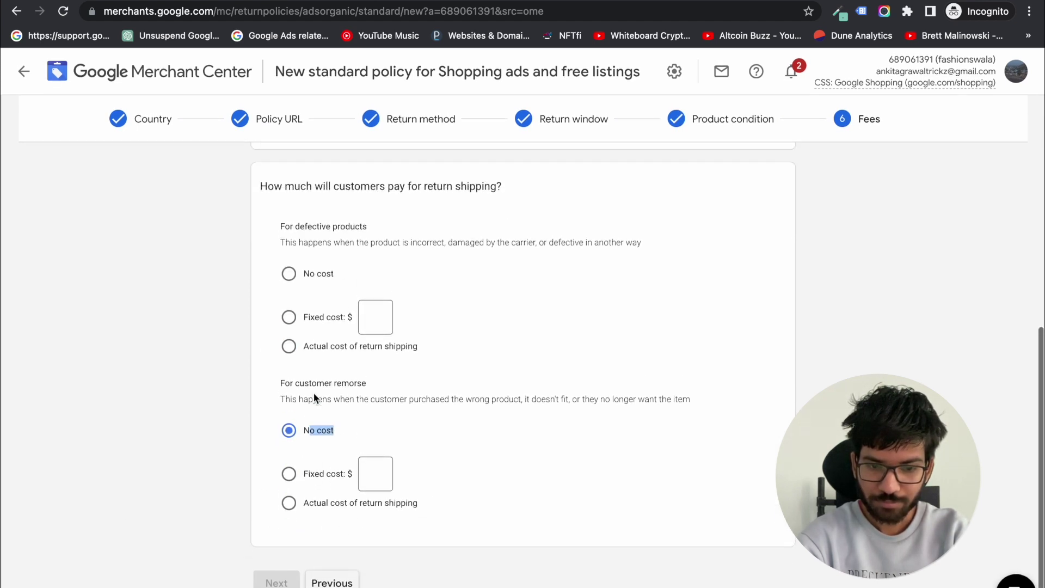
{"action": "left_click", "coordinate": [289, 287]}
{"action": "left_click", "coordinate": [278, 584]}
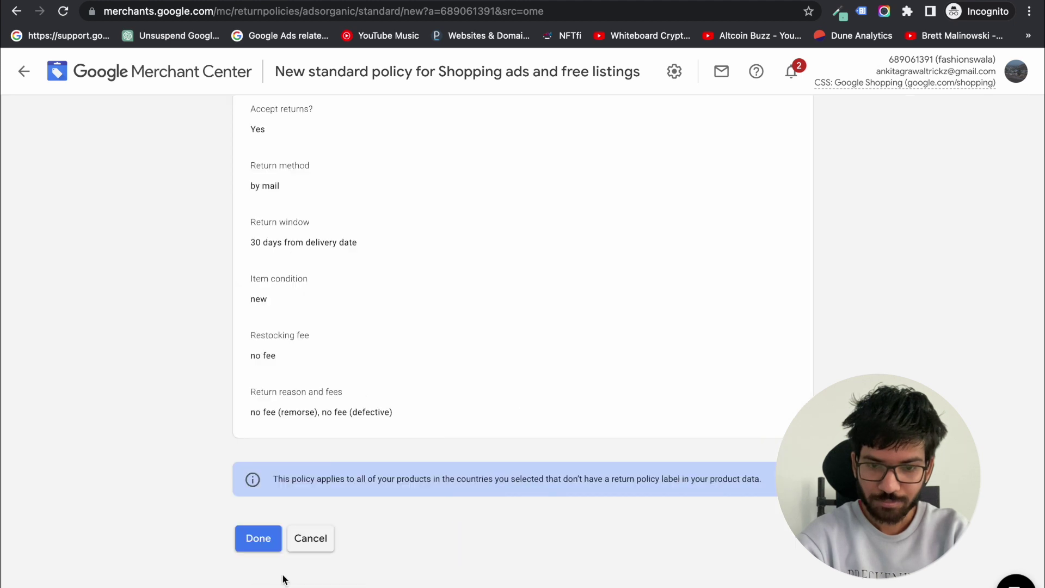
{"action": "left_click", "coordinate": [259, 537]}
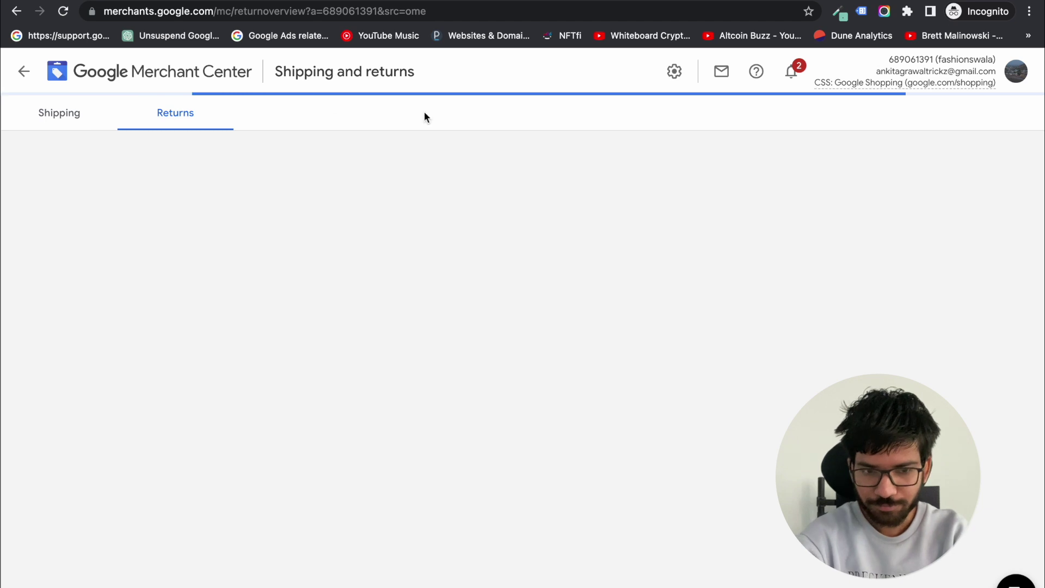
{"action": "left_click", "coordinate": [91, 80]}
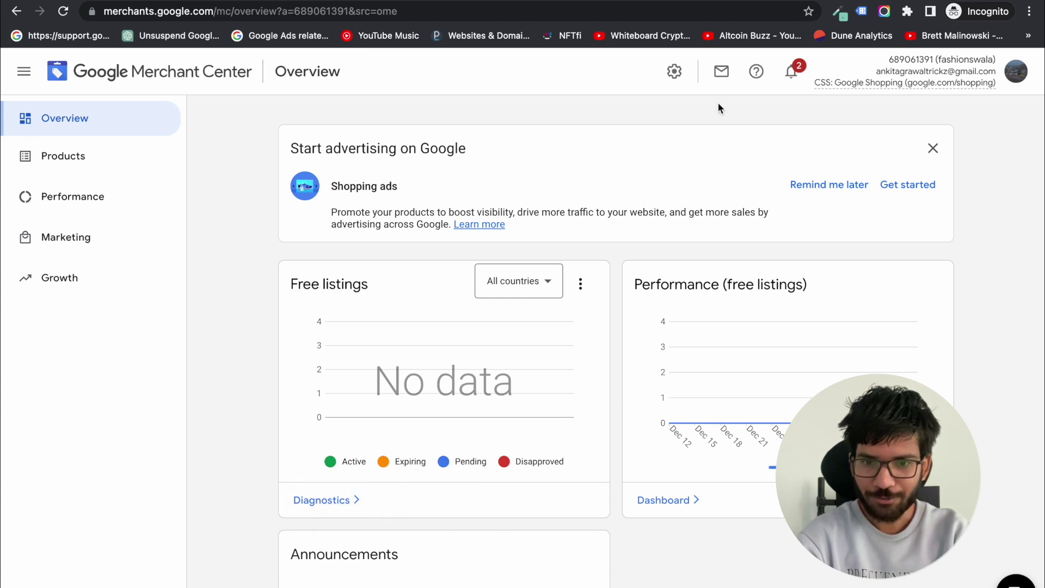
- Check the 32 submitted products in the Shopify Google Shopping feed app, then return to Merchant Center
{"action": "key", "text": "ctrl+Tab"}
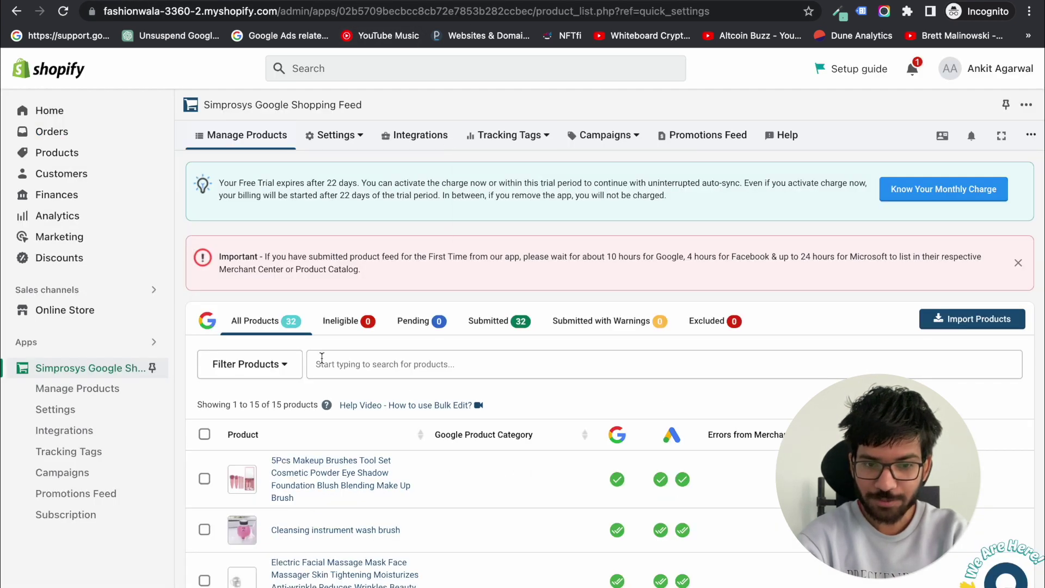
{"action": "key", "text": "ctrl+shift+Tab"}
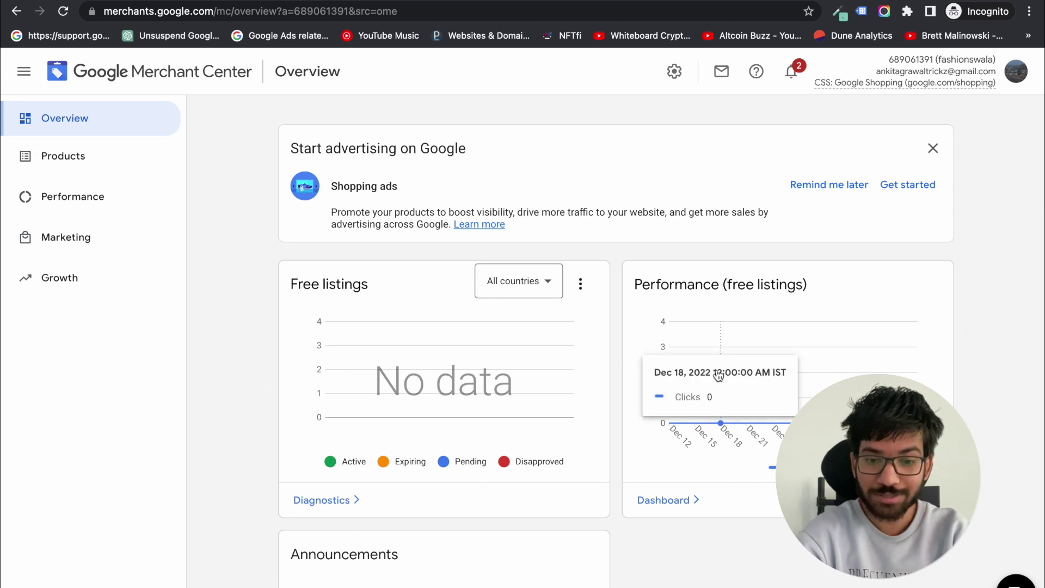
- Highlight the linked account suspension announcement and its December 2022 date
{"action": "scroll", "coordinate": [465, 369], "scroll_direction": "down", "scroll_amount": 5}
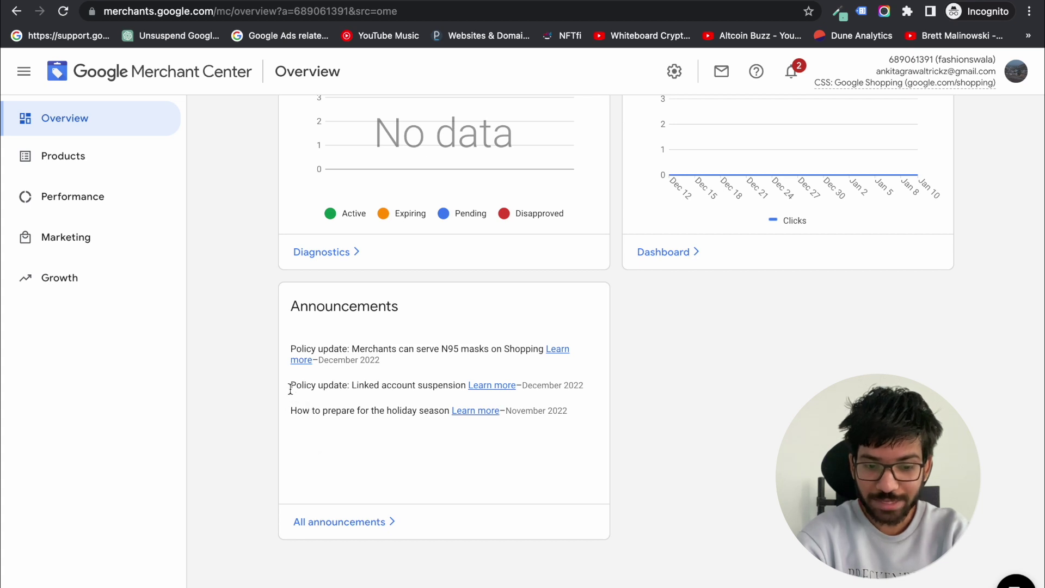
{"action": "left_click_drag", "start_coordinate": [291, 389], "coordinate": [402, 388]}
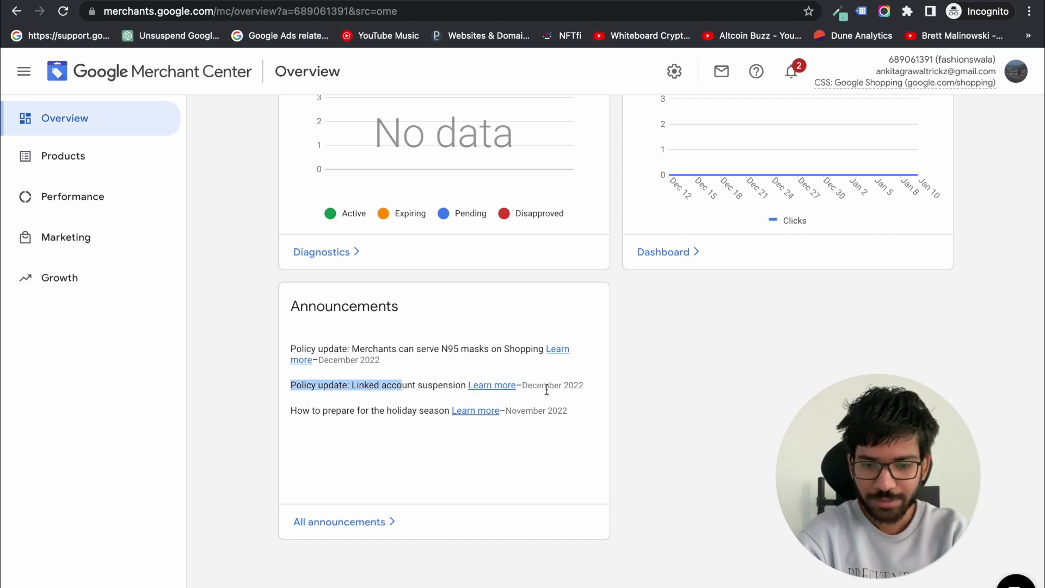
{"action": "left_click_drag", "start_coordinate": [527, 385], "coordinate": [468, 387]}
{"action": "scroll", "coordinate": [312, 447], "scroll_direction": "up", "scroll_amount": 5}
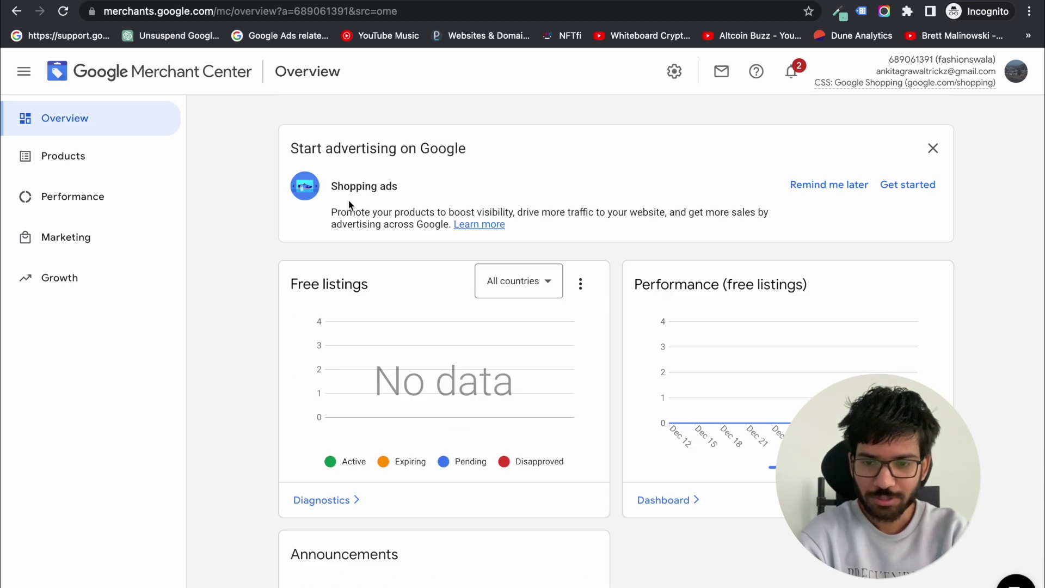
- View the empty free listings diagnostics, then go to the All products list
{"action": "left_click", "coordinate": [324, 500]}
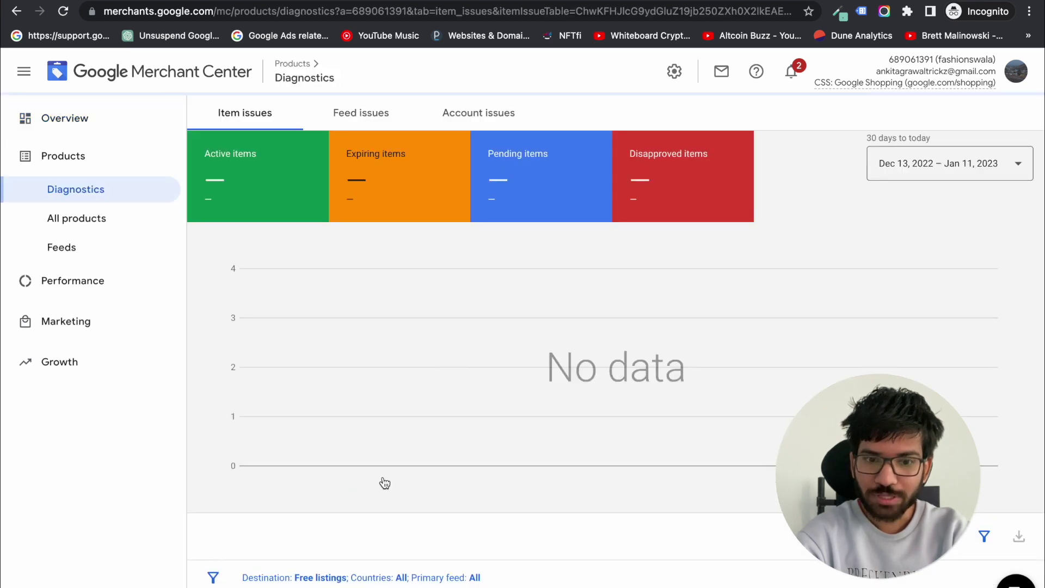
{"action": "scroll", "coordinate": [313, 418], "scroll_direction": "down", "scroll_amount": 3}
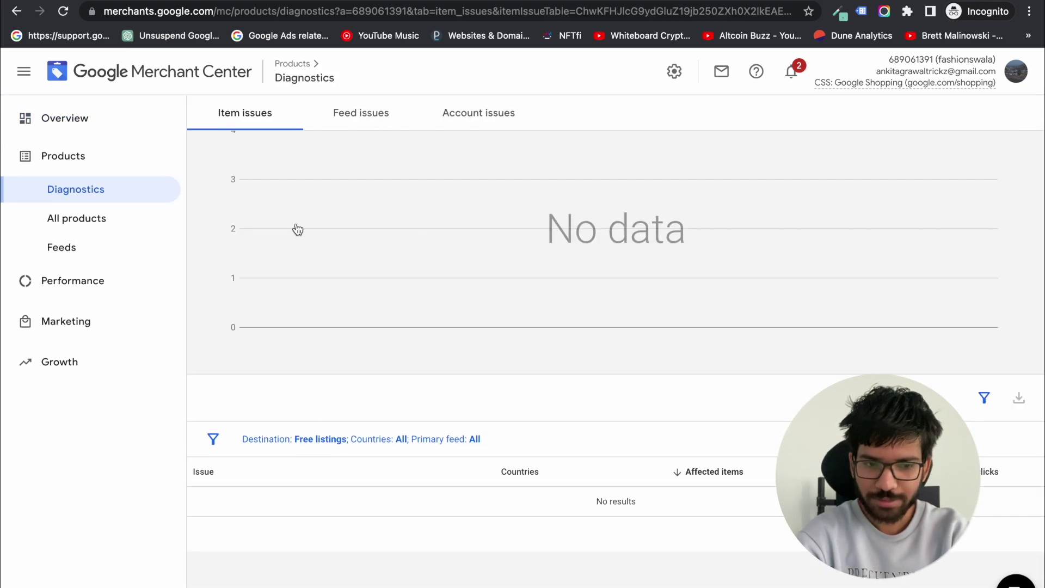
{"action": "left_click", "coordinate": [116, 222]}
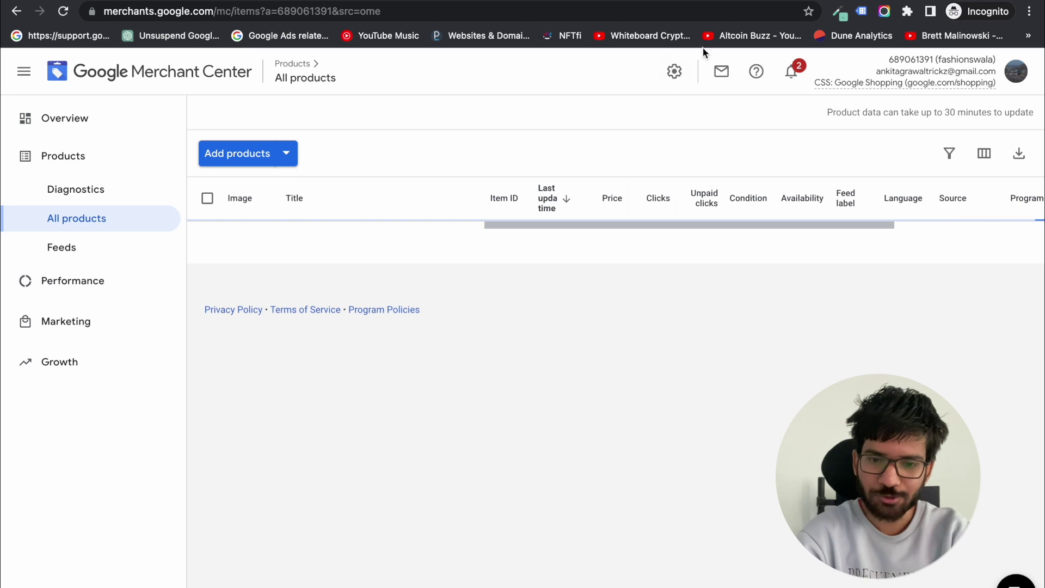
- Look over account preferences, return to Overview, and open the free listings diagnostics
{"action": "left_click", "coordinate": [674, 73]}
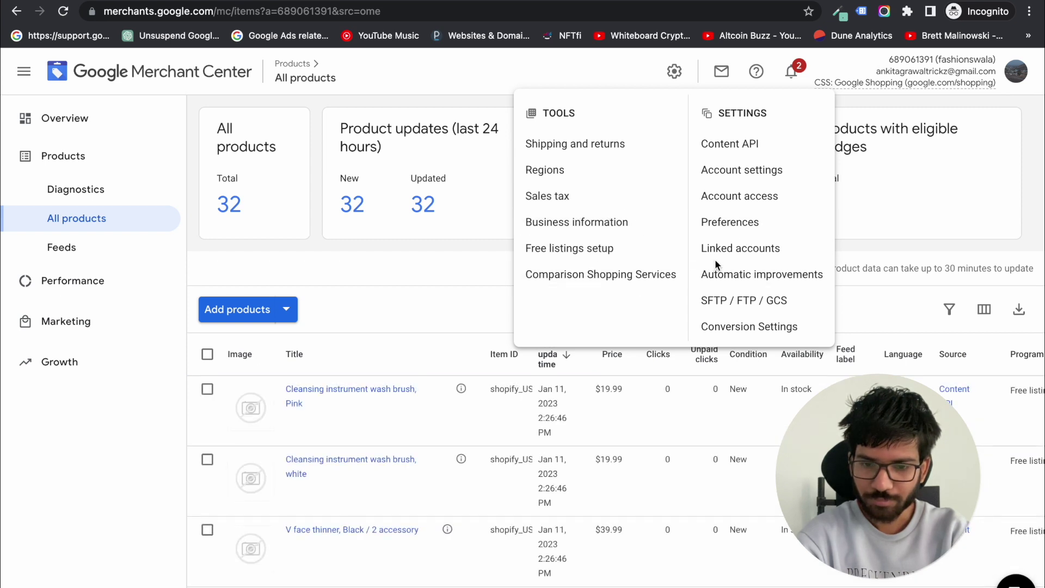
{"action": "left_click", "coordinate": [729, 222]}
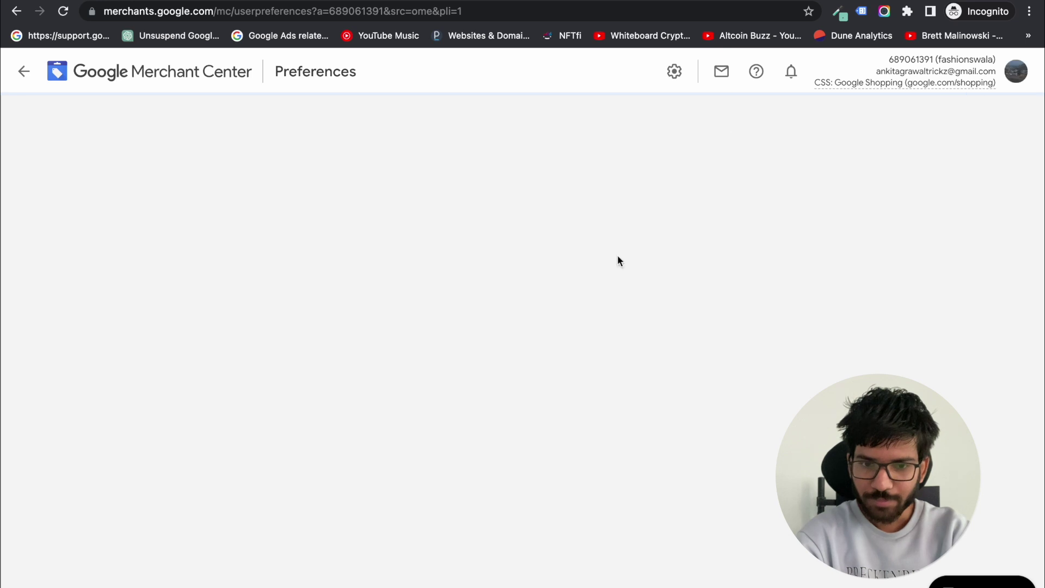
{"action": "left_click", "coordinate": [24, 71]}
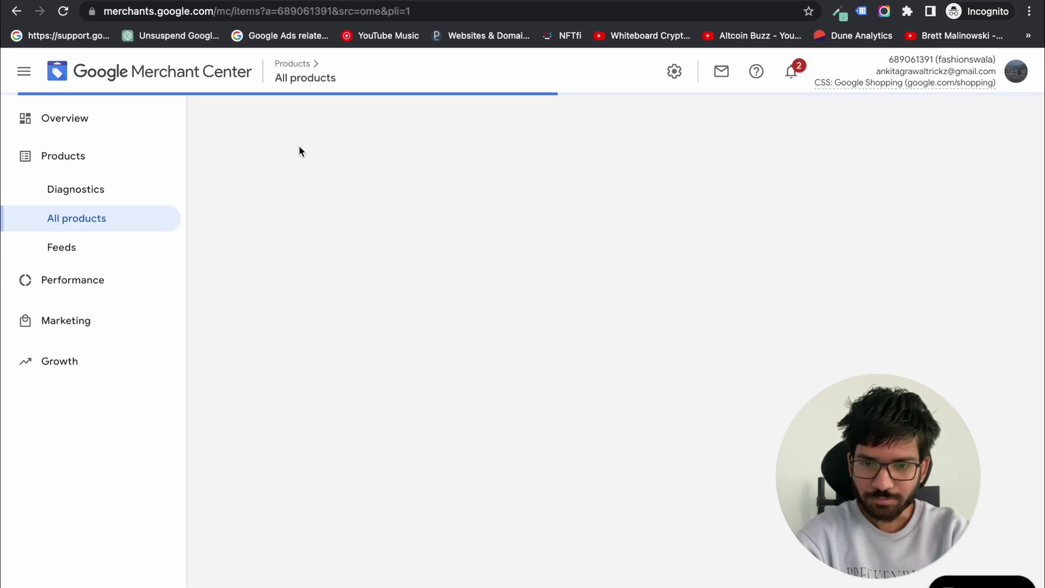
{"action": "left_click", "coordinate": [123, 128]}
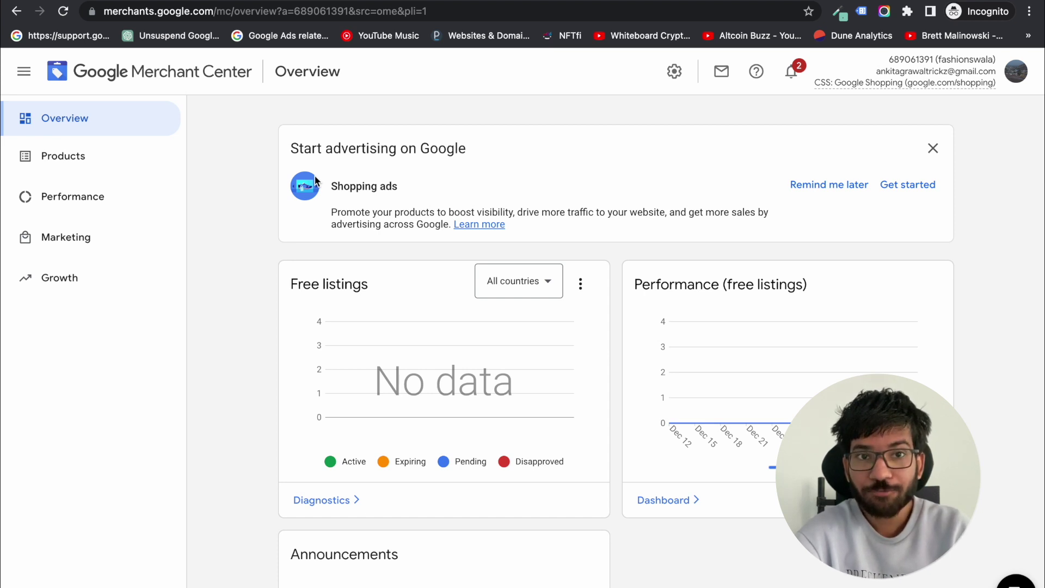
{"action": "left_click", "coordinate": [350, 498]}
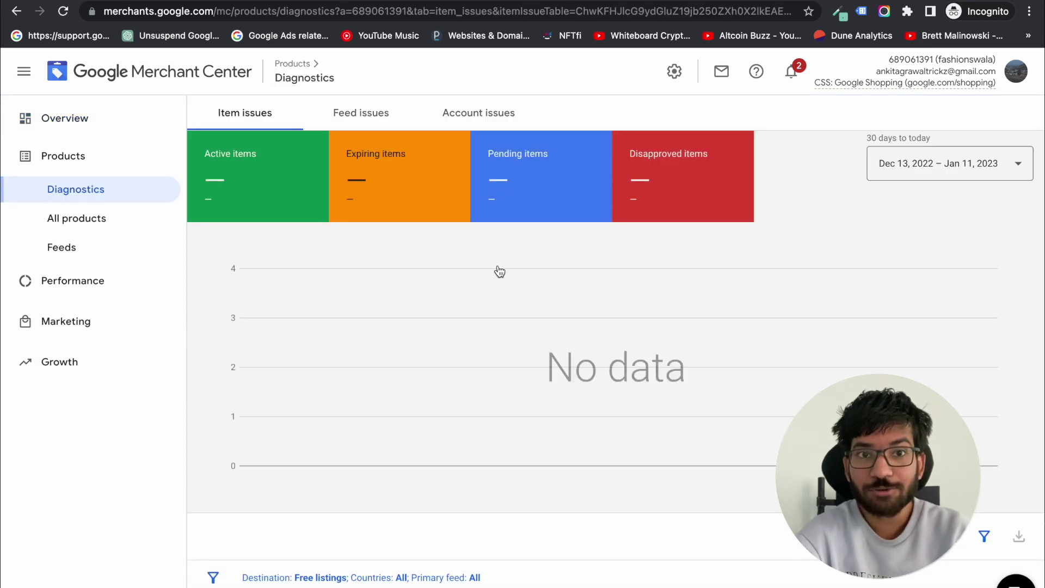